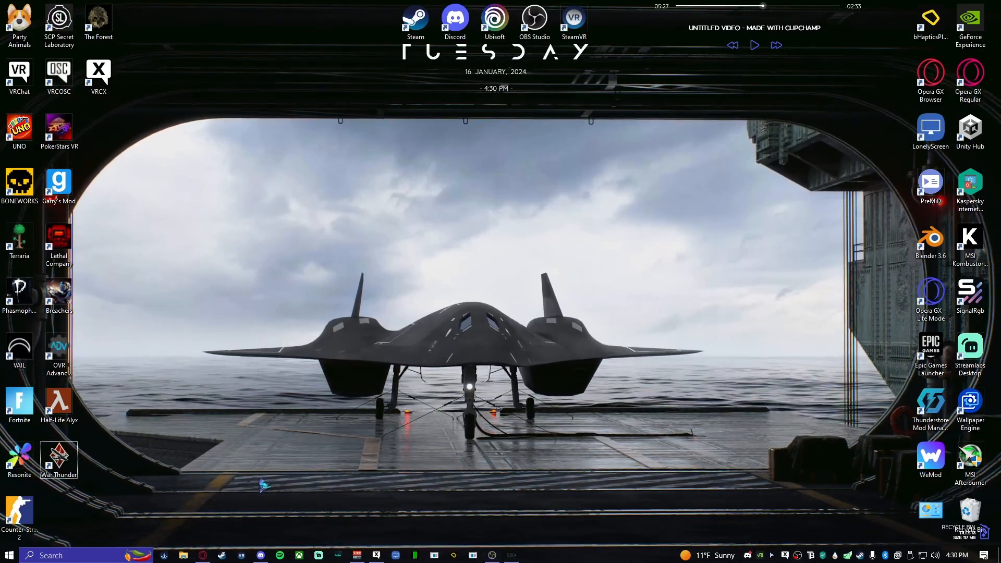
- Switch to Opera GX, search for "unity download" in a new tab, and open Unity's download page without the floating video
left_click(202, 555)
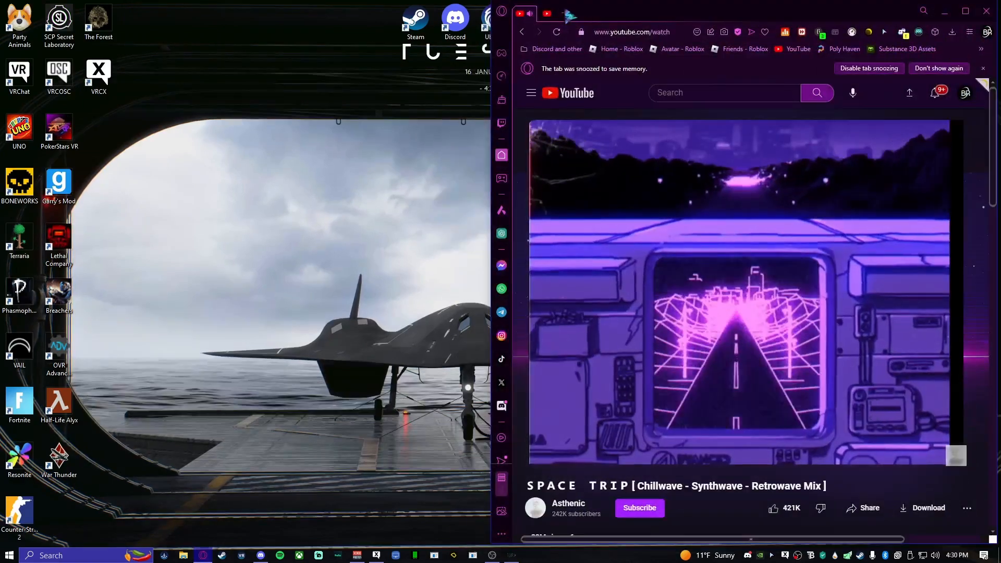
left_click(568, 12)
double_click(725, 16)
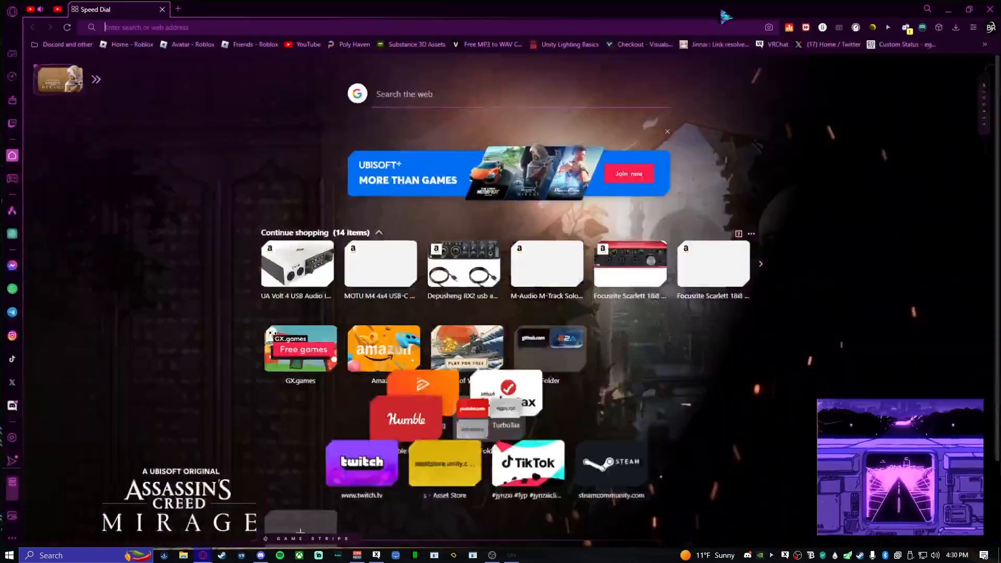
left_click(600, 27)
type("u")
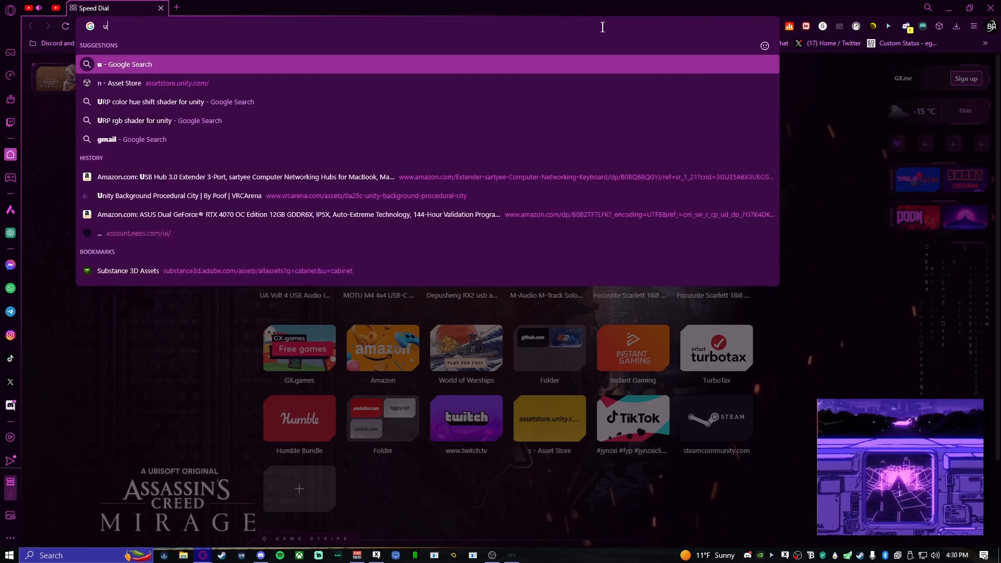
type("nity d")
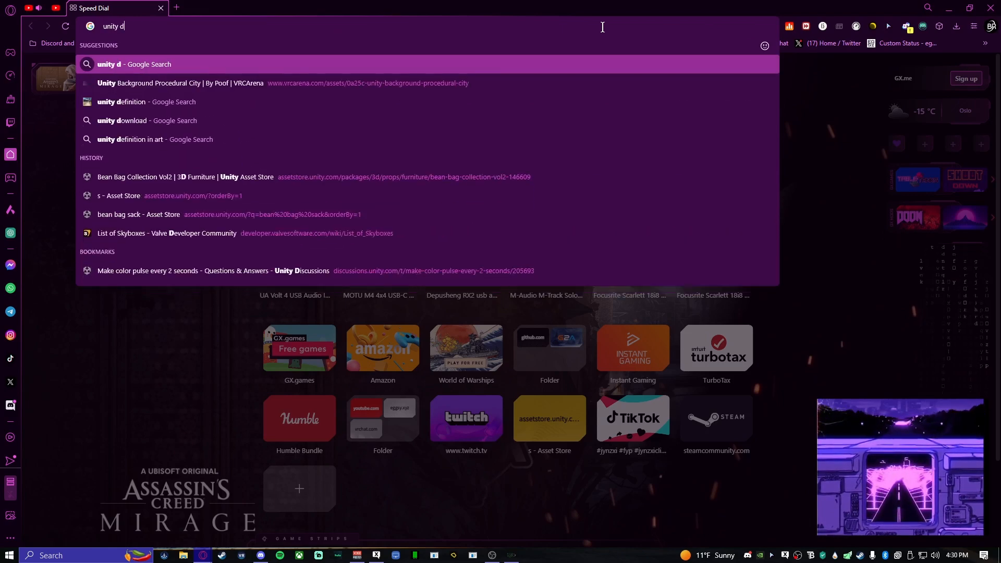
type("ownload")
key("Return")
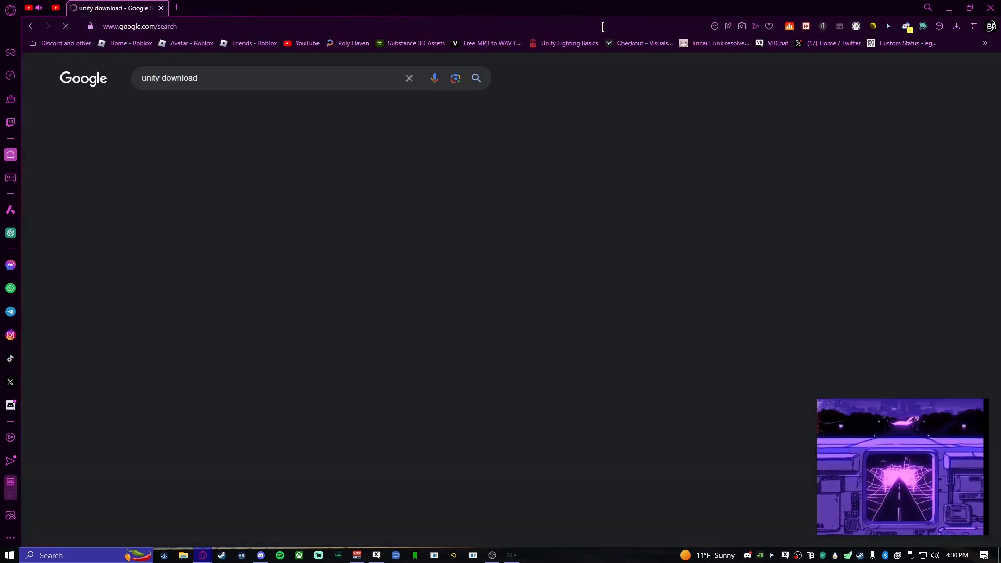
left_click(356, 185)
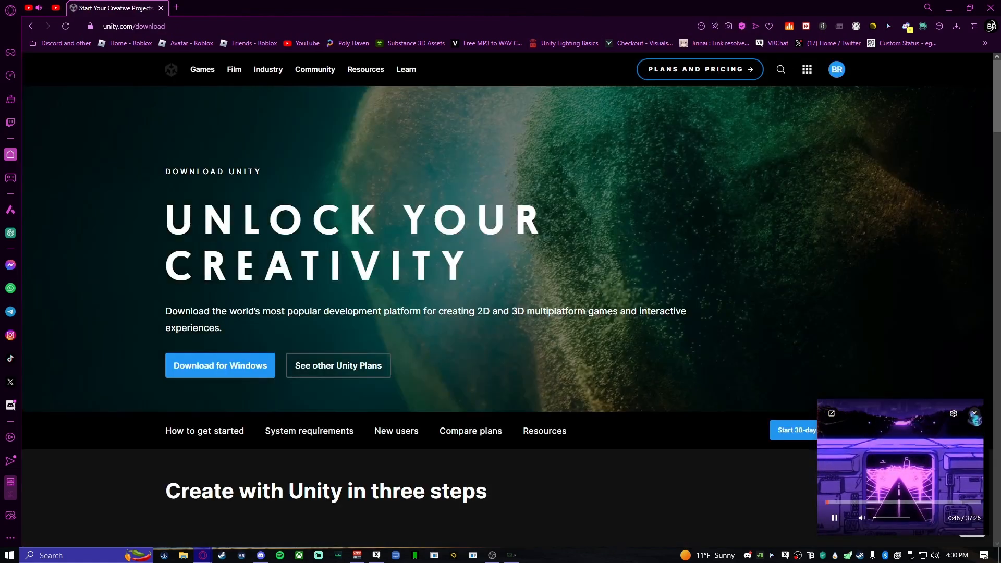
left_click(975, 414)
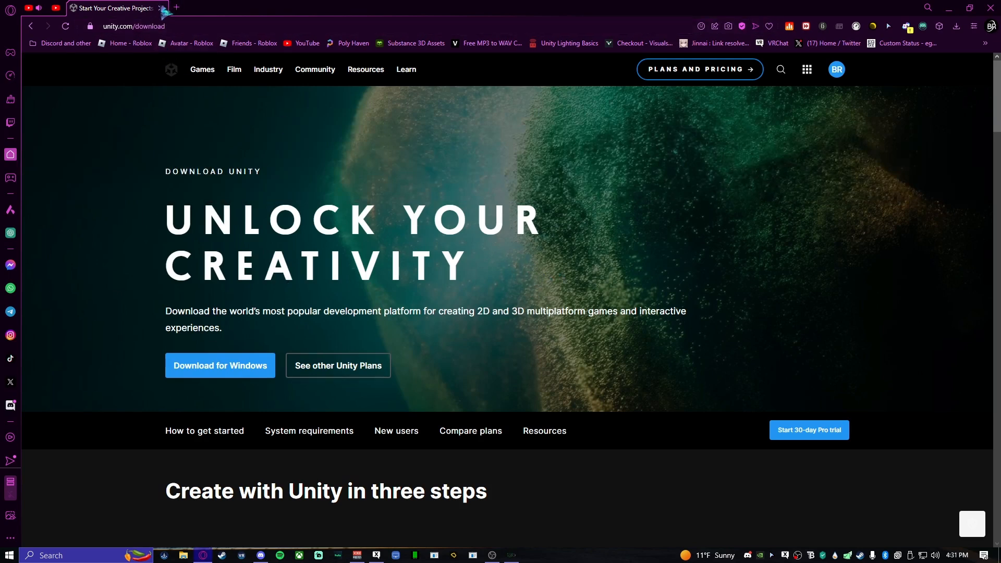
- Launch Unity Hub from the 3D modelling app group
left_click(9, 555)
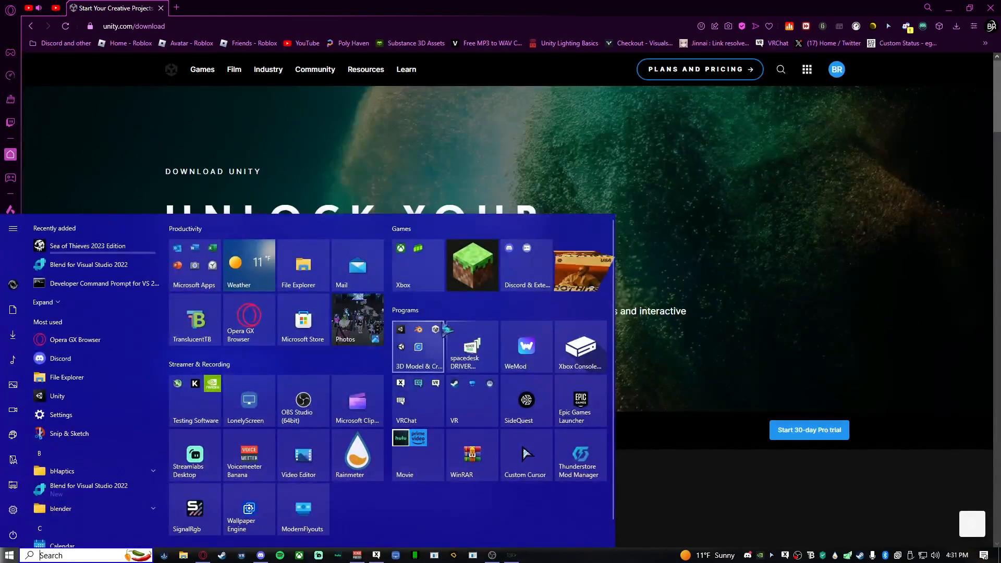
left_click(417, 347)
left_click(525, 420)
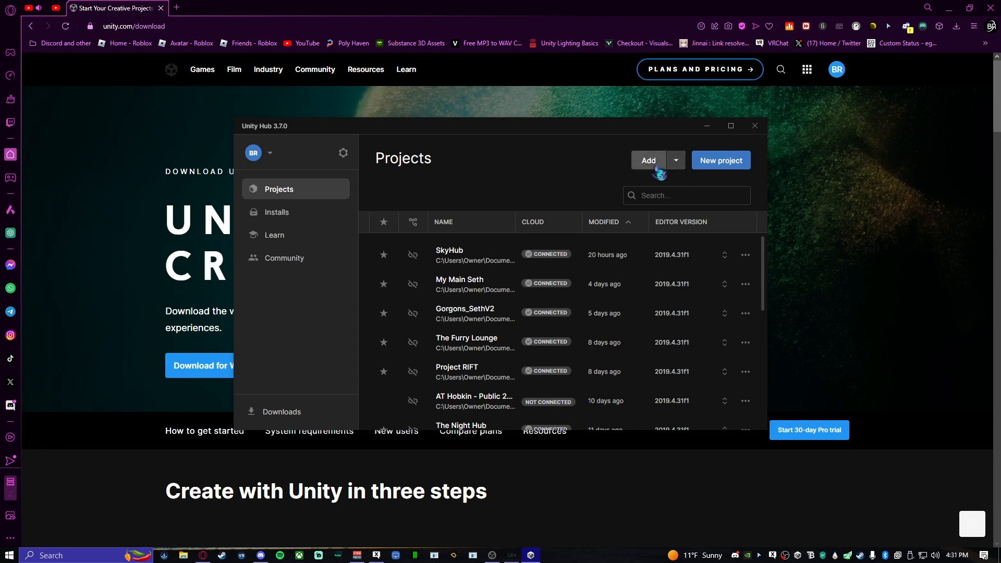
- Launch the VRChat Creator Companion from the VRChat app group
key("super")
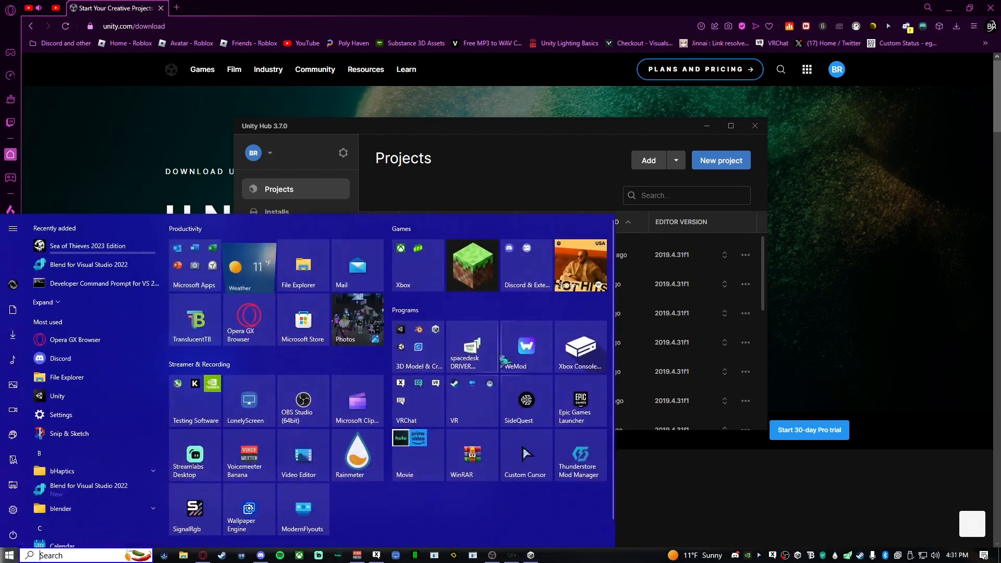
left_click(427, 406)
left_click(475, 467)
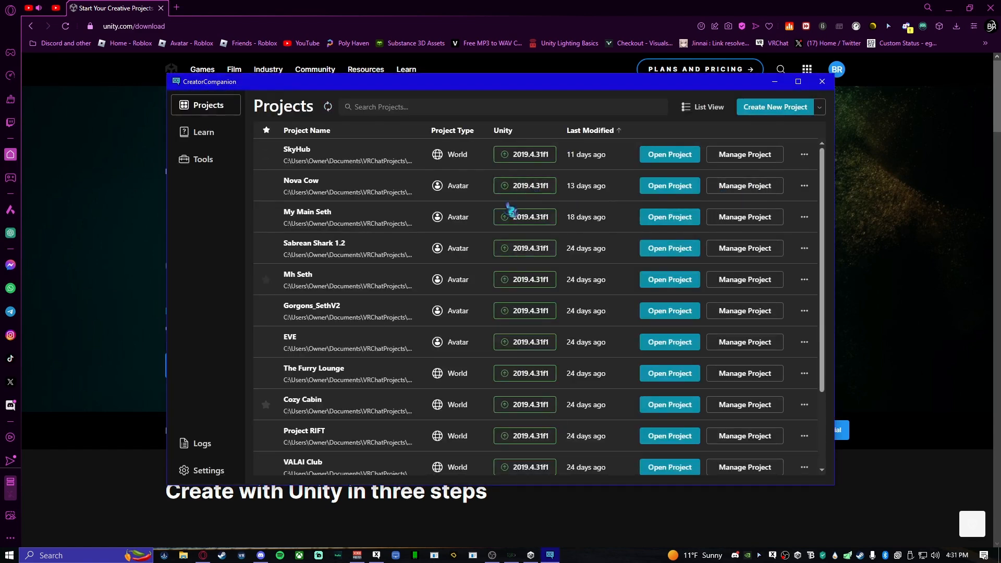
- Review the Creator Companion project list and SkyHub's installed packages, returning to the list before minimizing the window
scroll(529, 427, "down", 3)
scroll(537, 428, "up", 3)
left_click(738, 155)
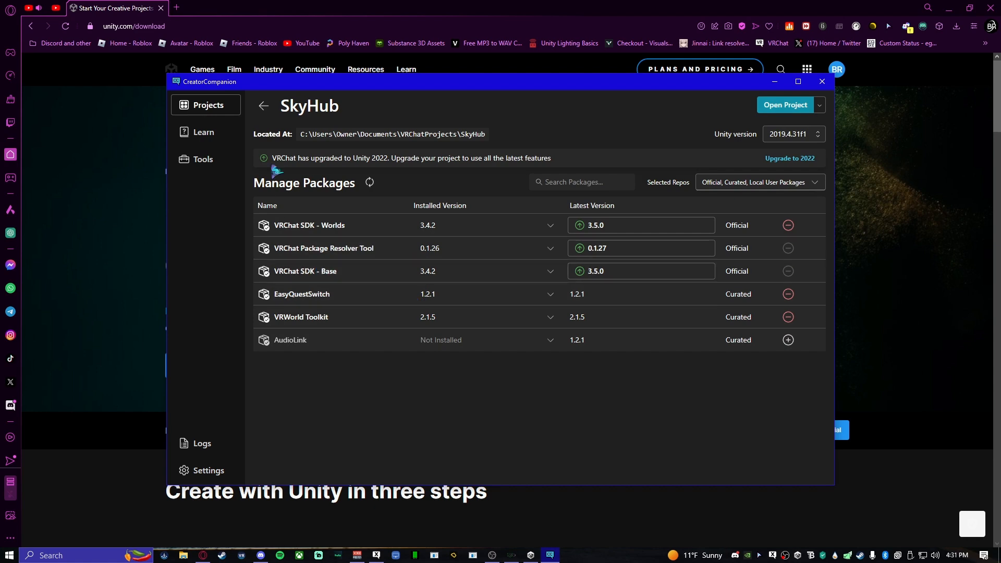
left_click(262, 106)
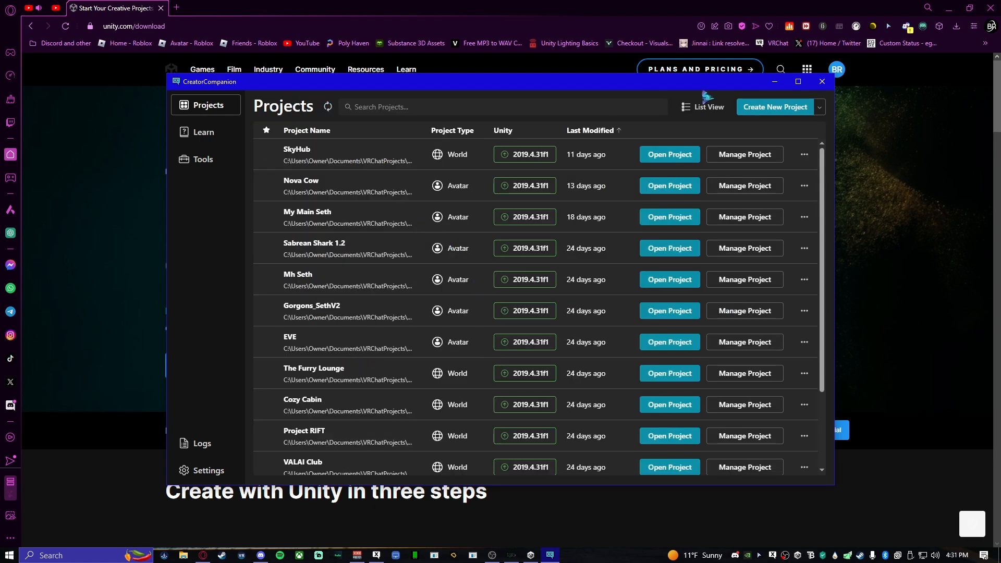
left_click(774, 81)
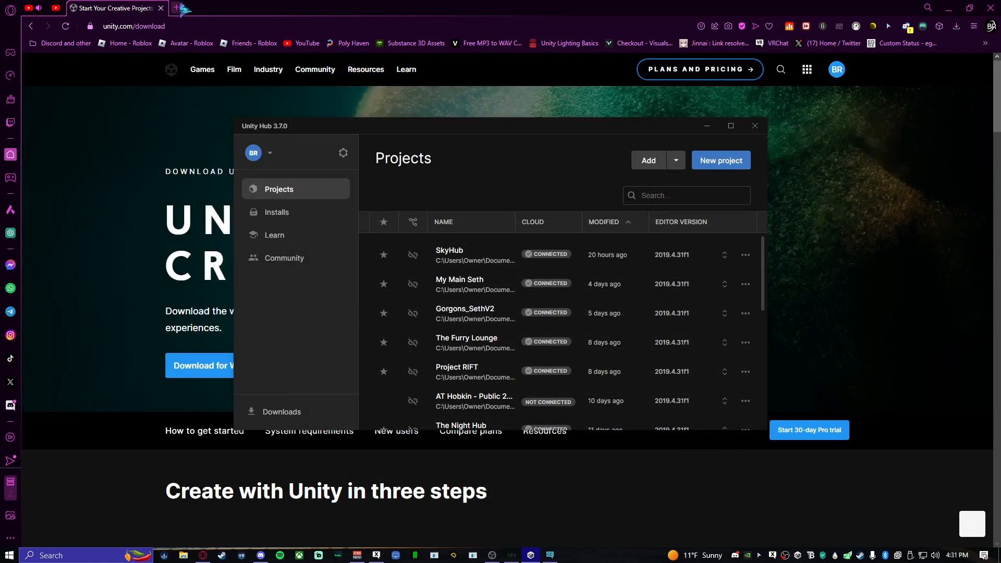
- Open the VRChat website in a new browser tab and go to its download page offering the Creator Companion
left_click(180, 8)
left_click(217, 33)
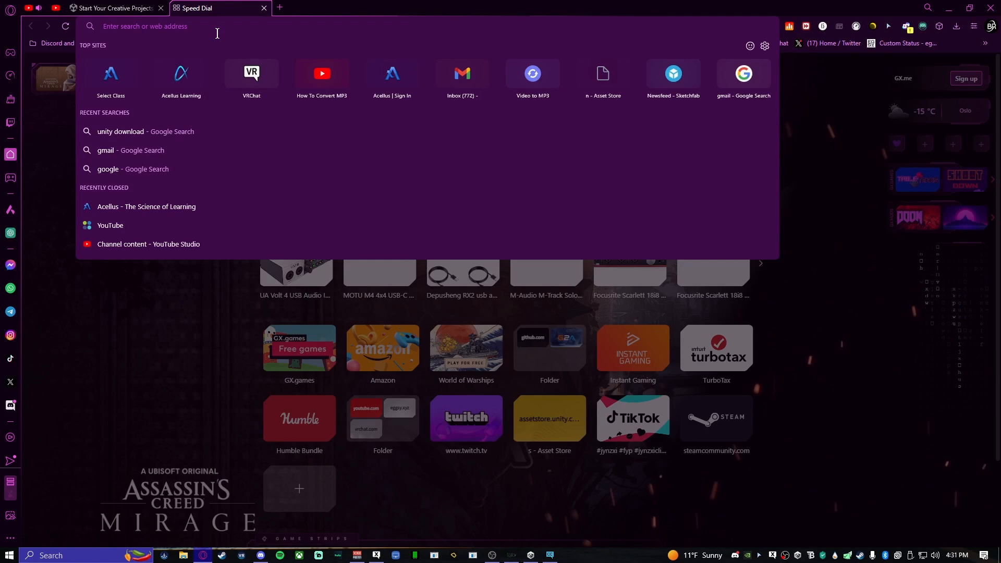
left_click(245, 73)
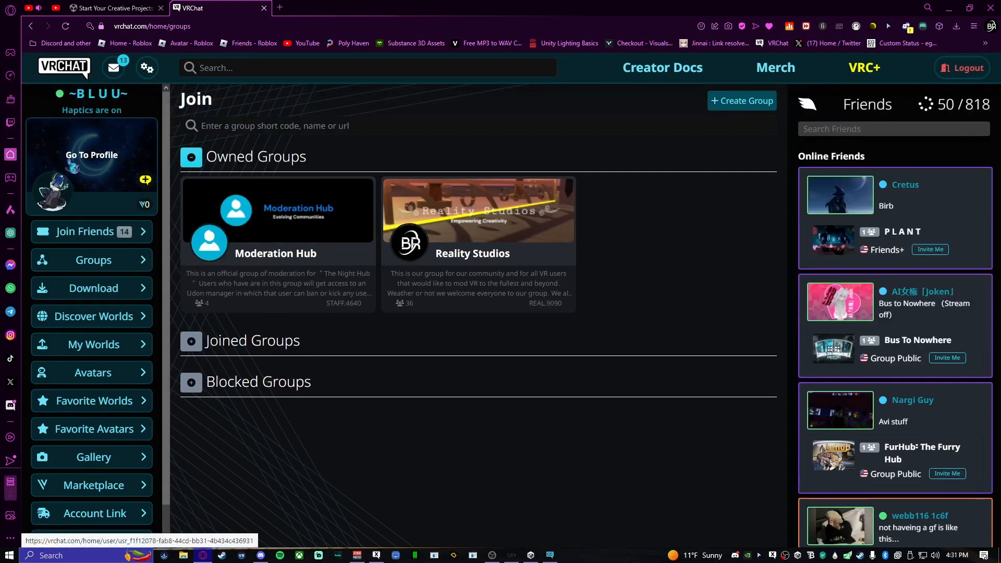
scroll(104, 427, "down", 1)
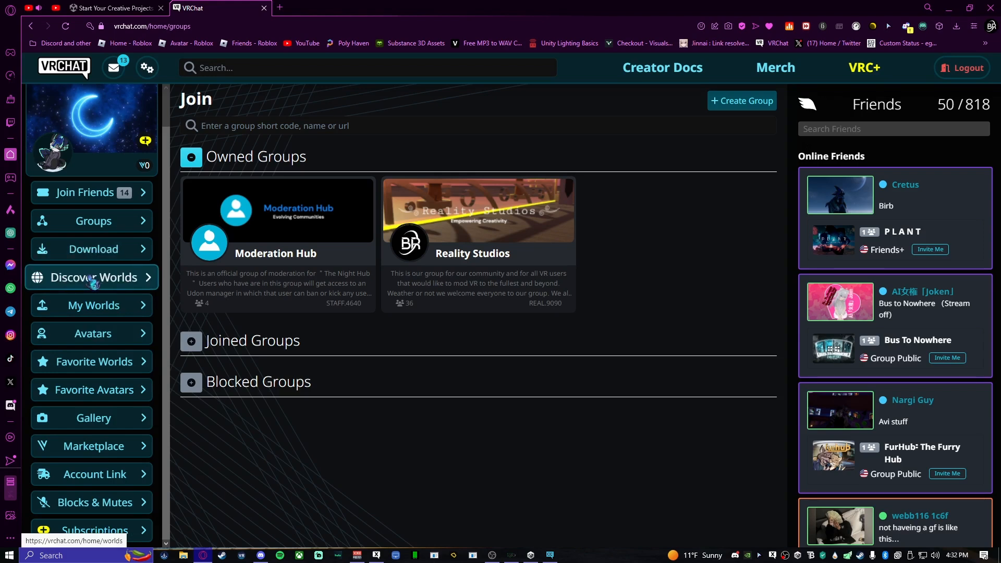
left_click(76, 250)
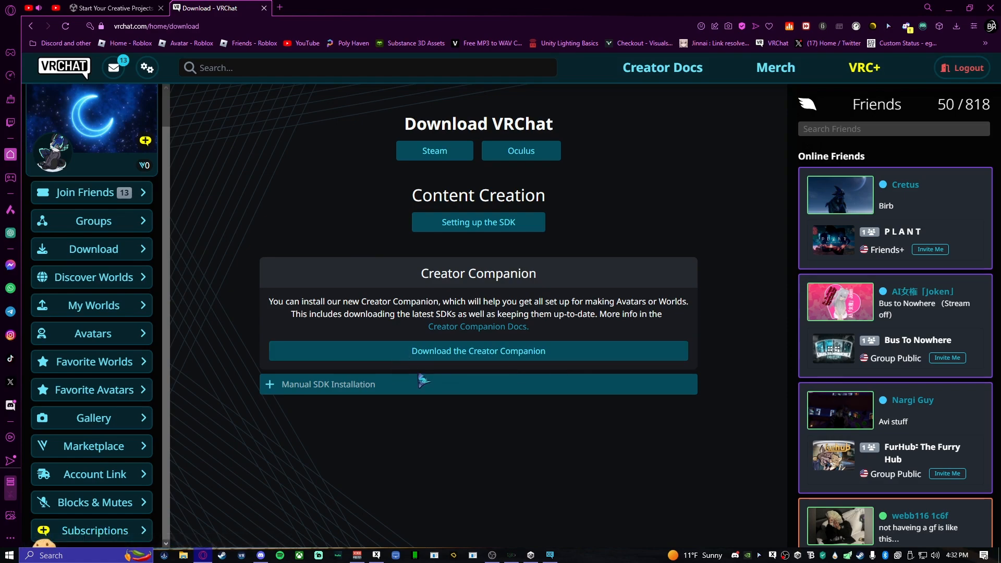
- Look through the Creator Companion's project list again, minimize it, and close the VRChat download tab
left_click(551, 554)
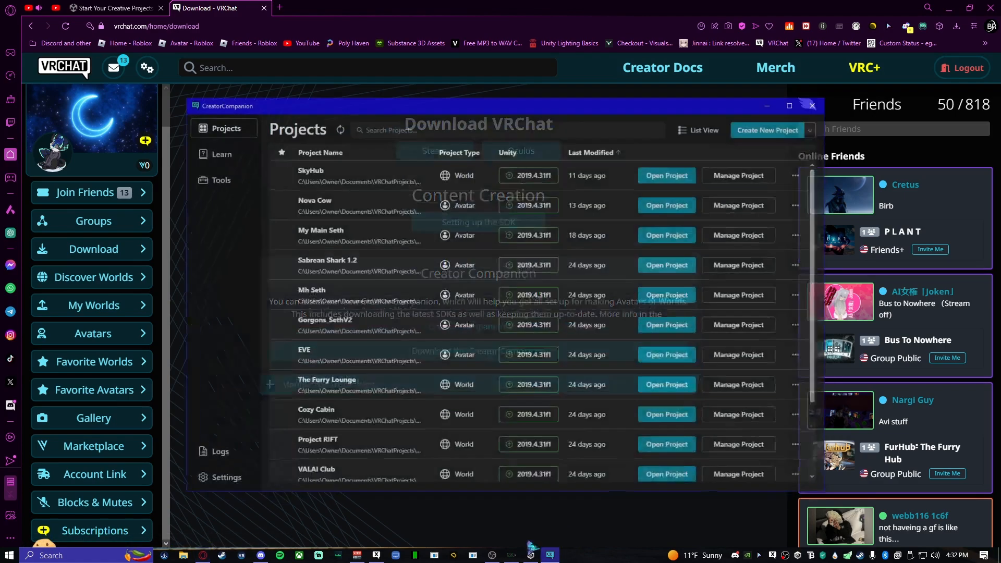
scroll(480, 380, "down", 2)
scroll(483, 383, "up", 2)
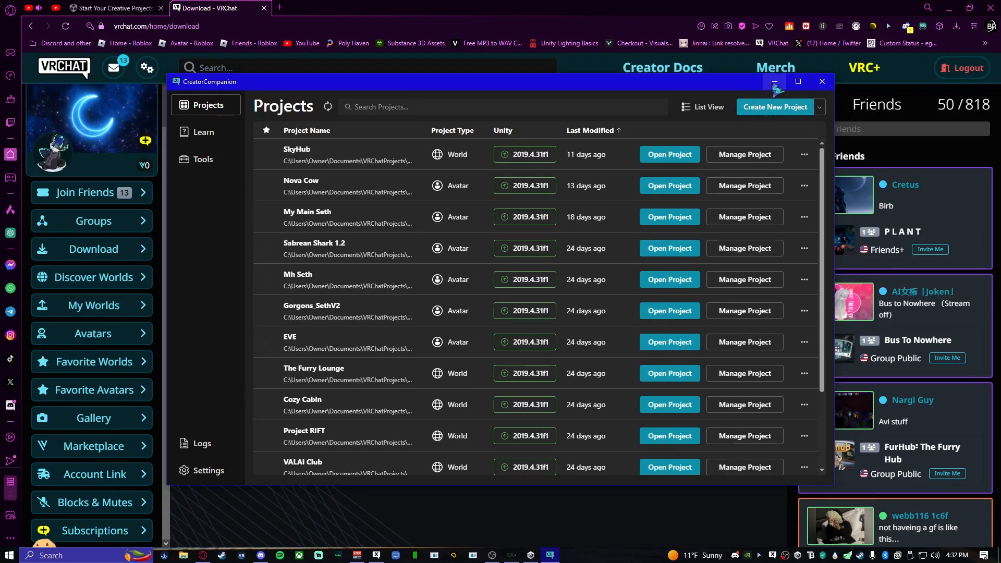
left_click(774, 81)
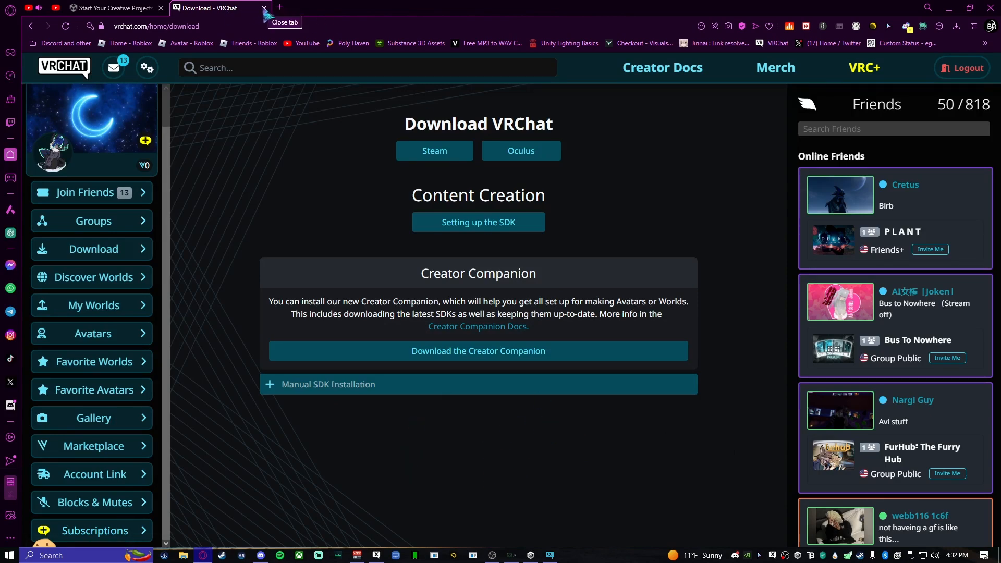
left_click(264, 8)
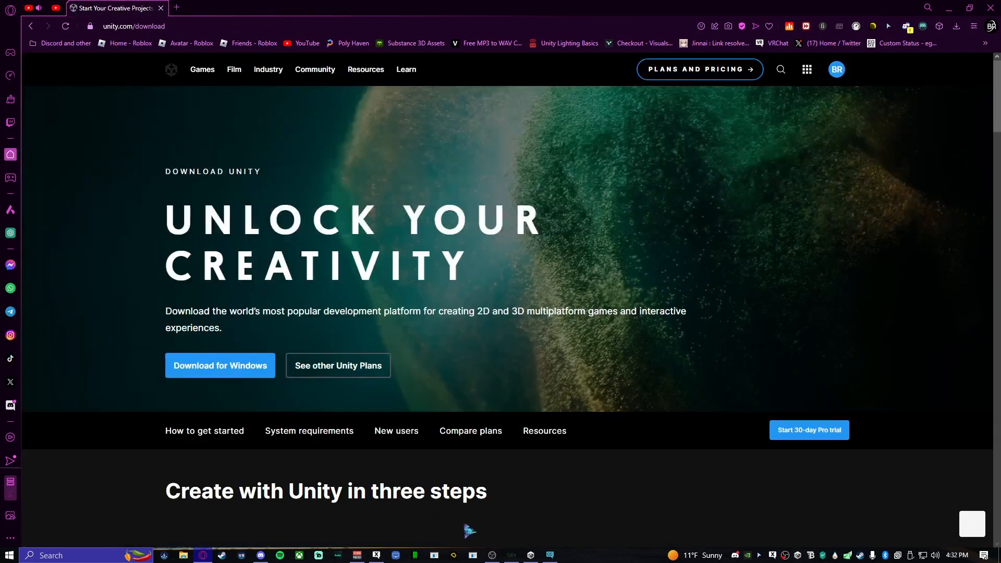
- Open the new project form in the Creator Companion to view its templates, name and location settings
left_click(554, 551)
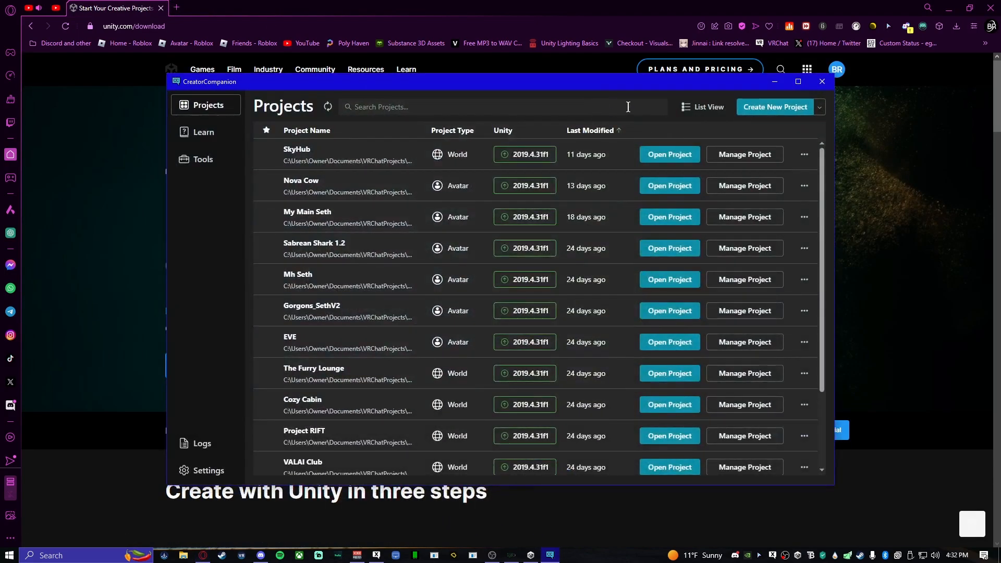
left_click(787, 107)
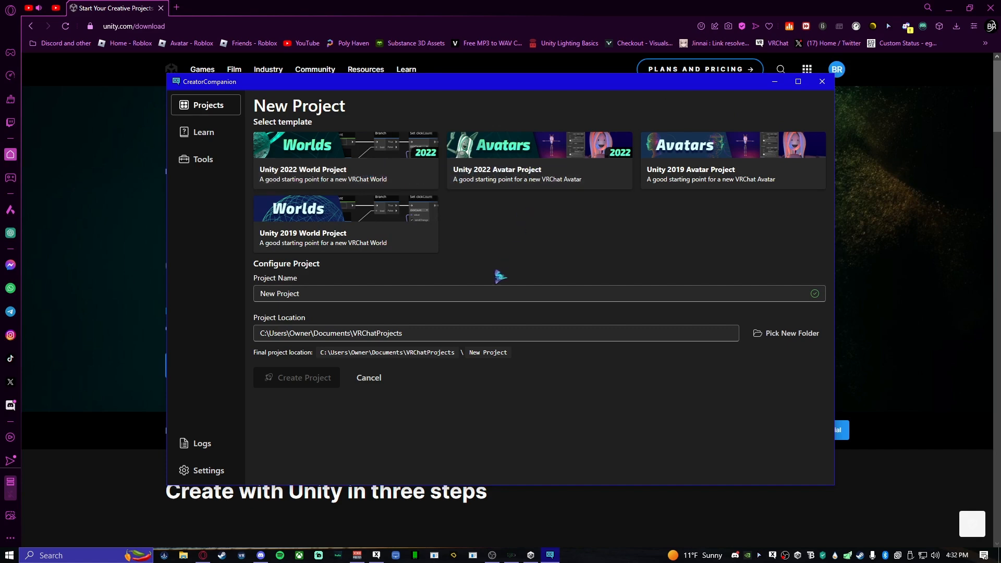
left_click(511, 292)
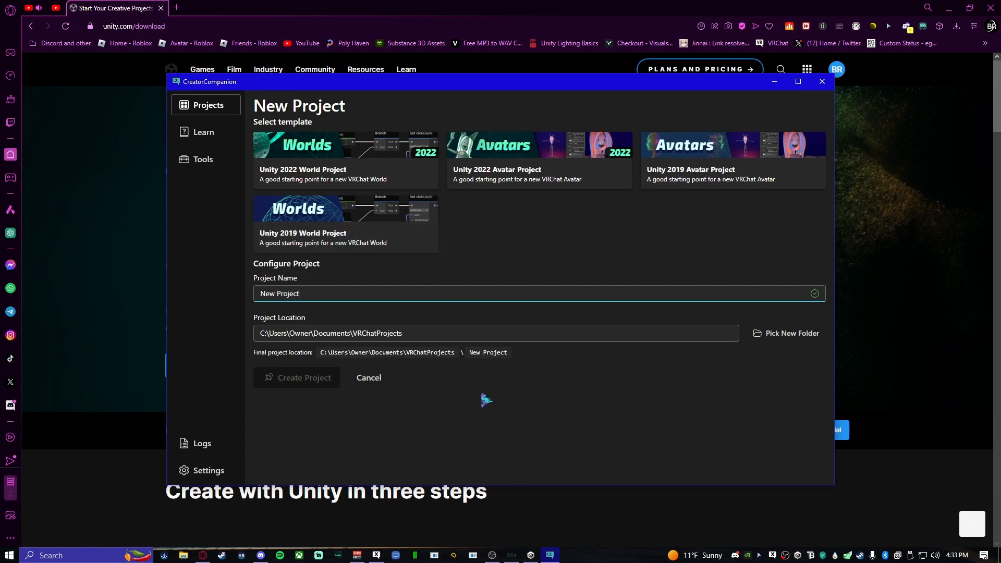
- Check the project list in Unity Hub and the Unity editor settings in the Creator Companion, returning to its projects
left_click(549, 555)
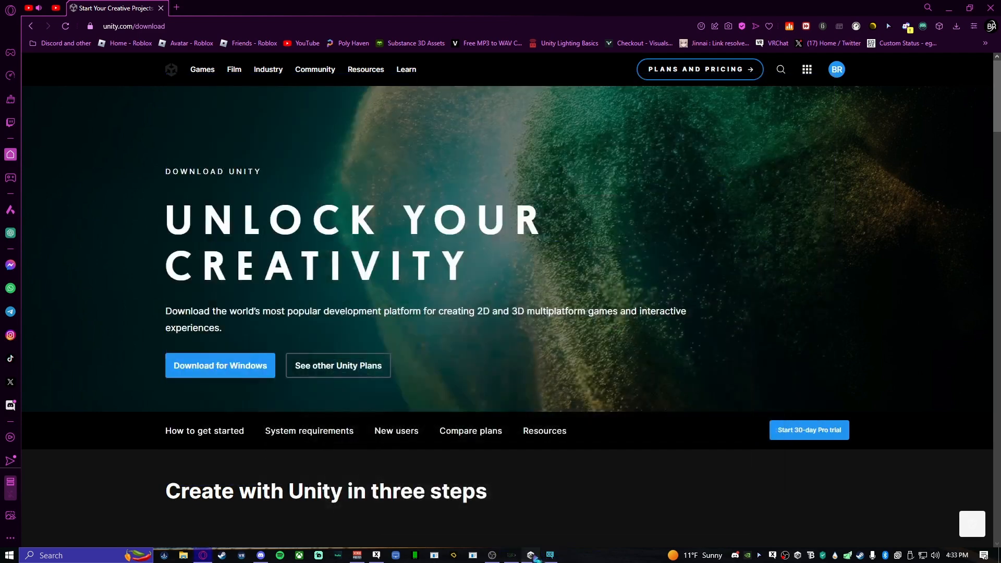
left_click(530, 554)
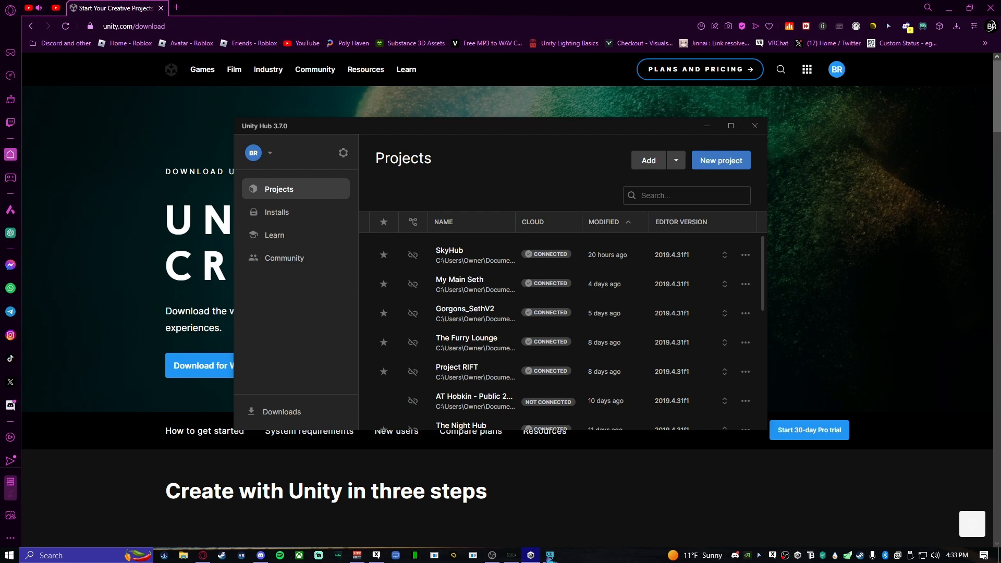
left_click(550, 555)
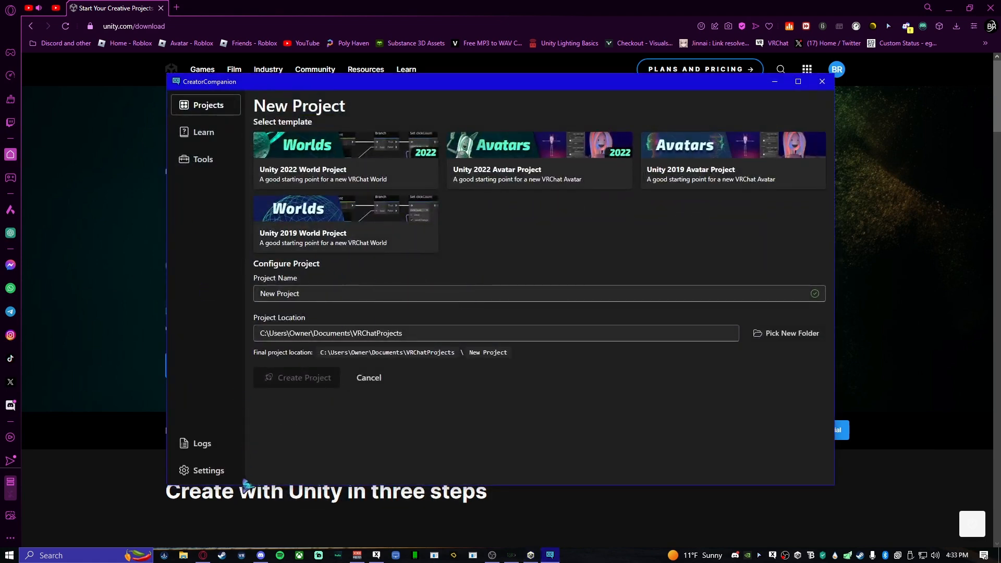
left_click(206, 470)
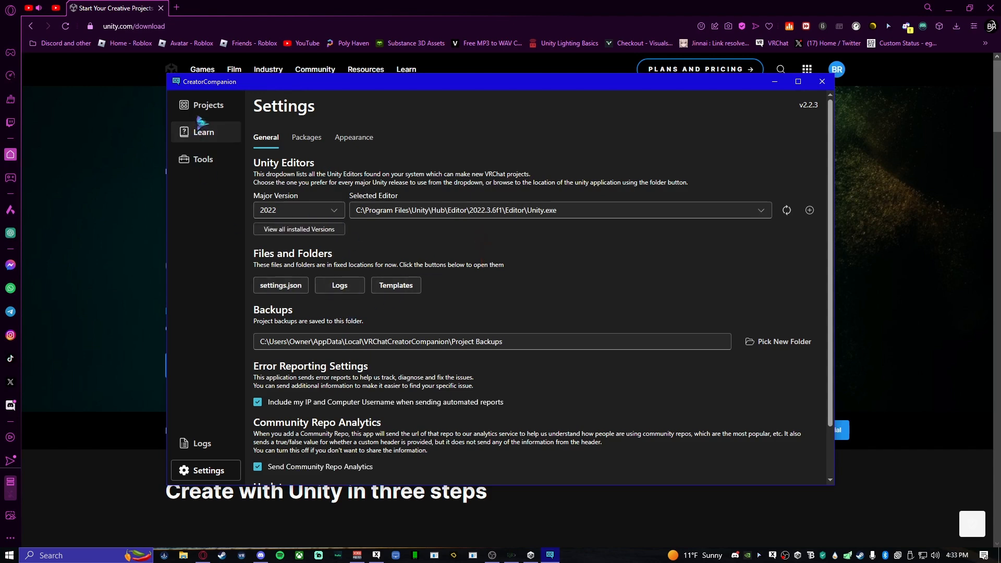
left_click(209, 107)
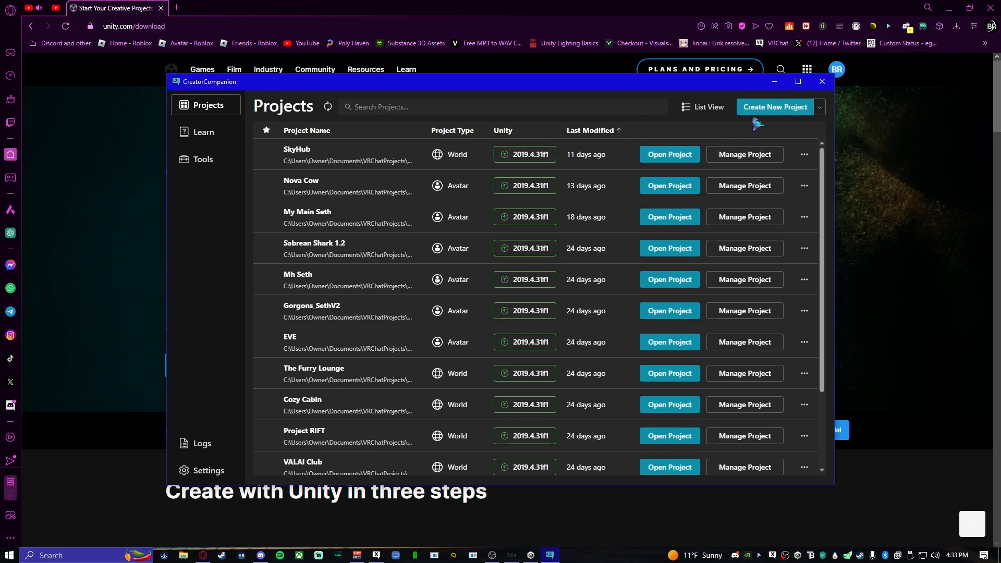
- Set up a new project from the Unity 2019 World Project template with the name "Test World"
left_click(773, 110)
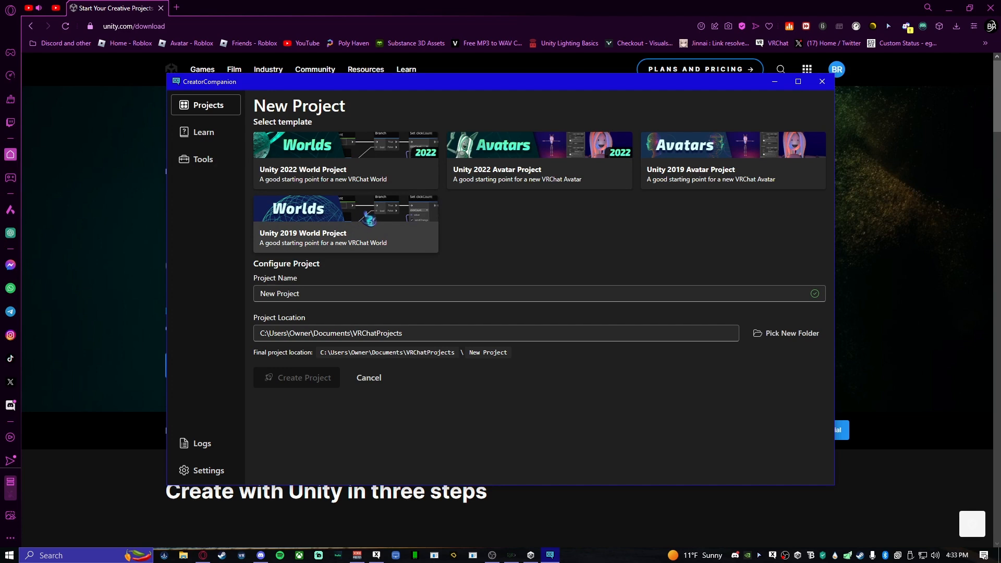
left_click(369, 219)
left_click(350, 292)
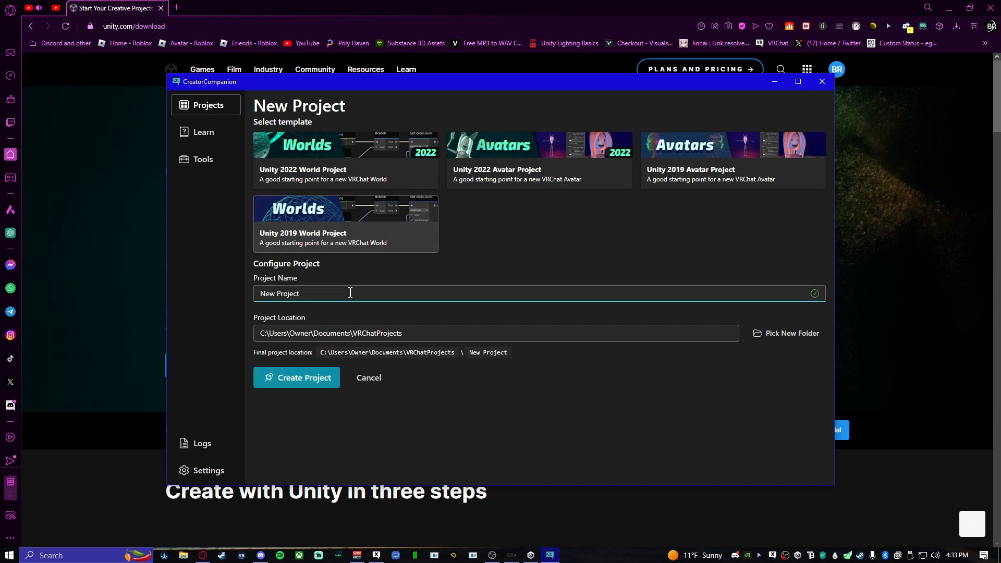
key("BackSpace")
key("BackSpace")
key("BackSpace")
key("BackSpace")
key("BackSpace")
key("BackSpace")
key("BackSpace")
key("BackSpace")
key("BackSpace")
key("BackSpace")
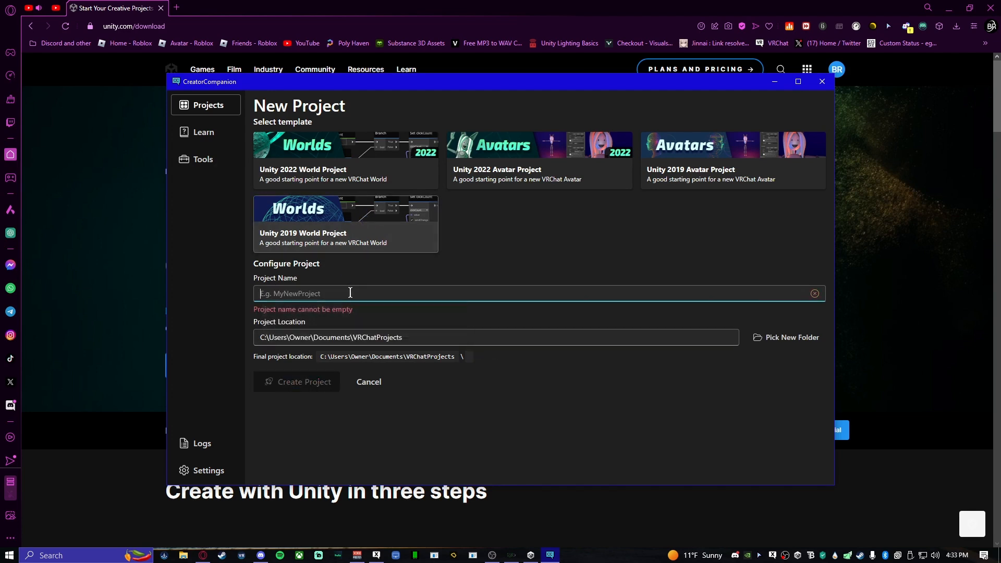
type("Tes")
key("BackSpace")
key("BackSpace")
key("BackSpace")
key("BackSpace")
type("Test World")
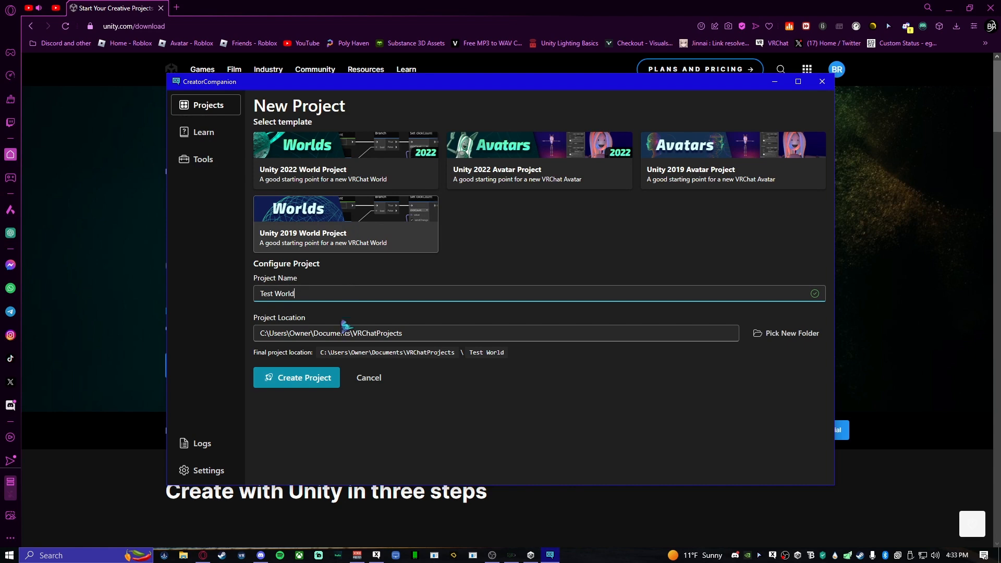
- Create the Test World project and add the EasyQuestSwitch and VRWorld Toolkit packages to it
left_click(293, 382)
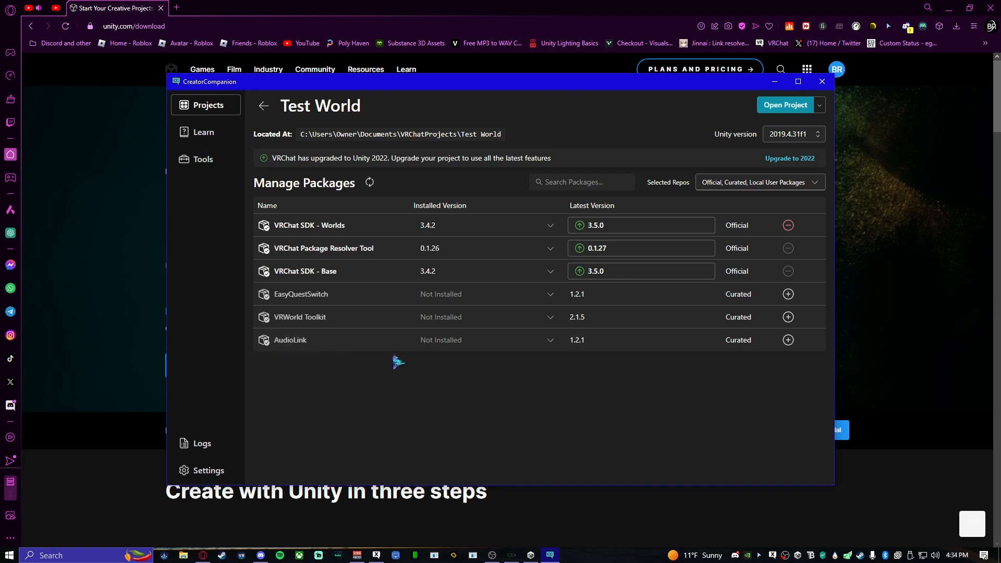
left_click(788, 294)
left_click(788, 317)
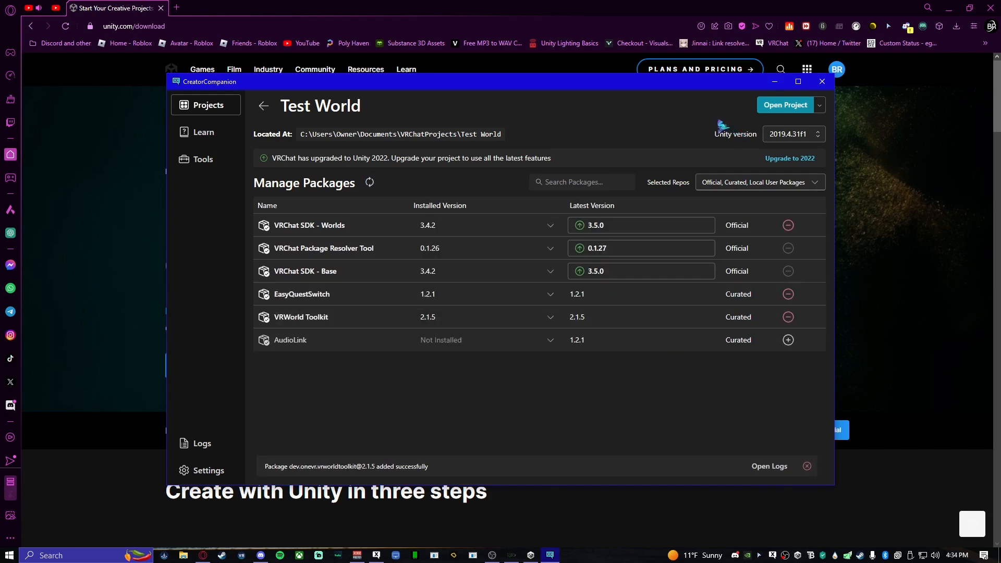
- Open the Test World project in Unity and minimize the Creator Companion and Unity Hub windows
left_click(794, 109)
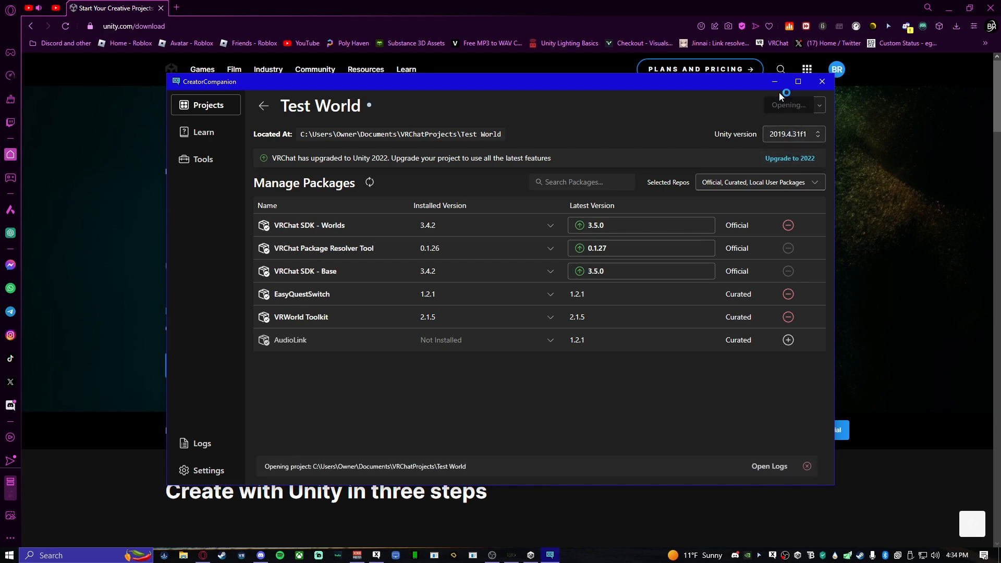
left_click(776, 85)
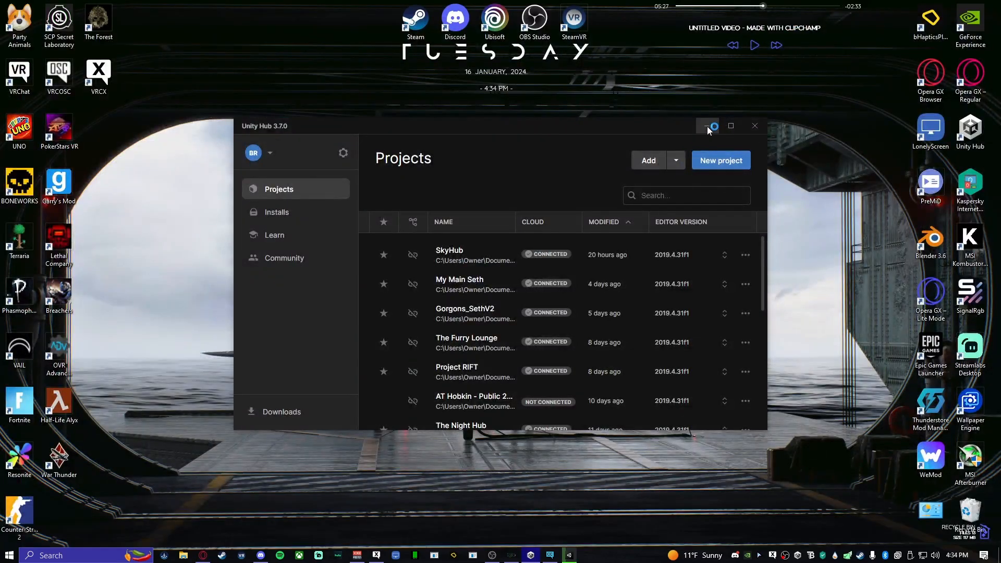
left_click(707, 126)
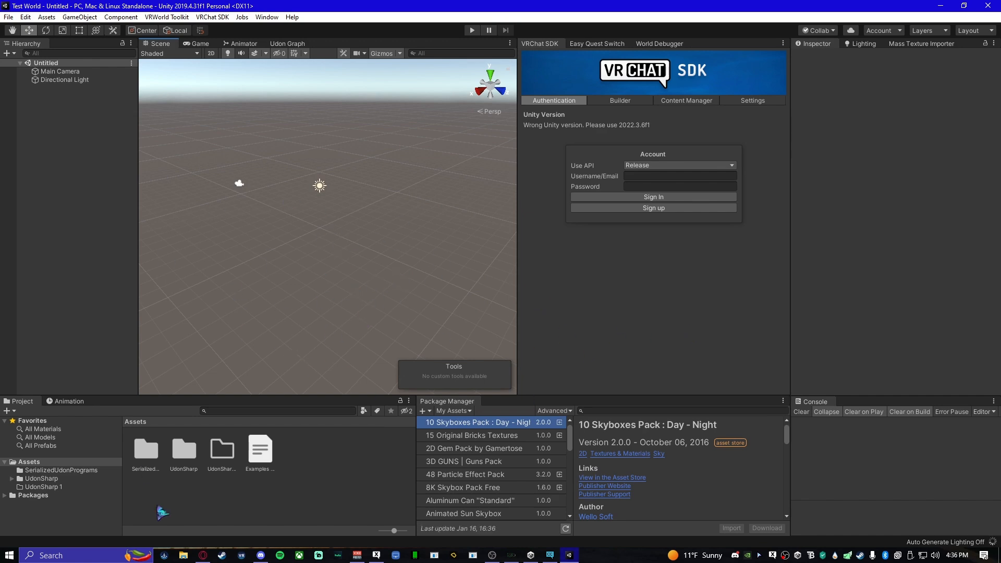
- Switch the Package Manager's package source from My Assets to Unity Registry
mouse_move(376, 294)
right_mouse_down()
mouse_move(362, 302)
mouse_move(344, 277)
mouse_move(361, 290)
right_mouse_up()
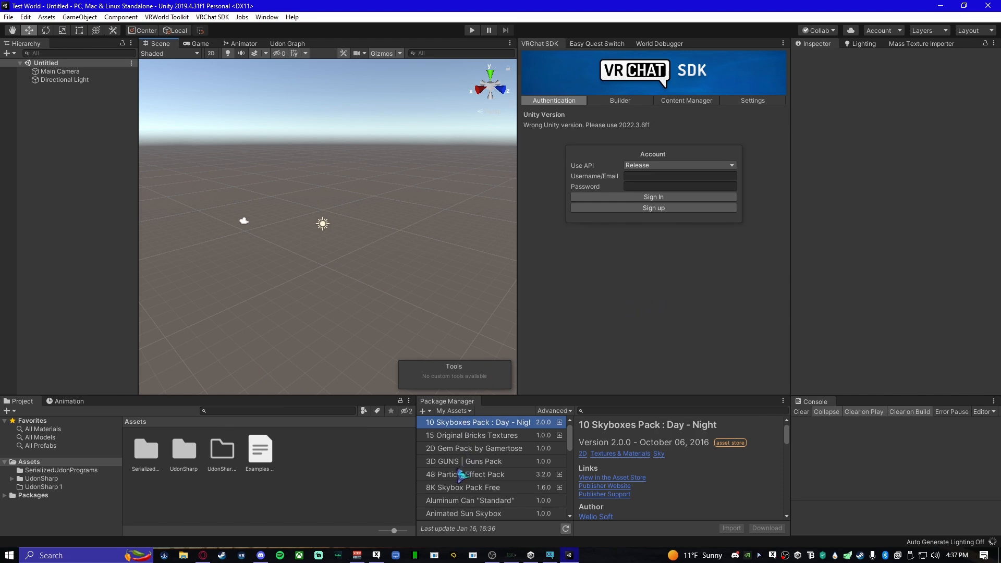
left_click(455, 411)
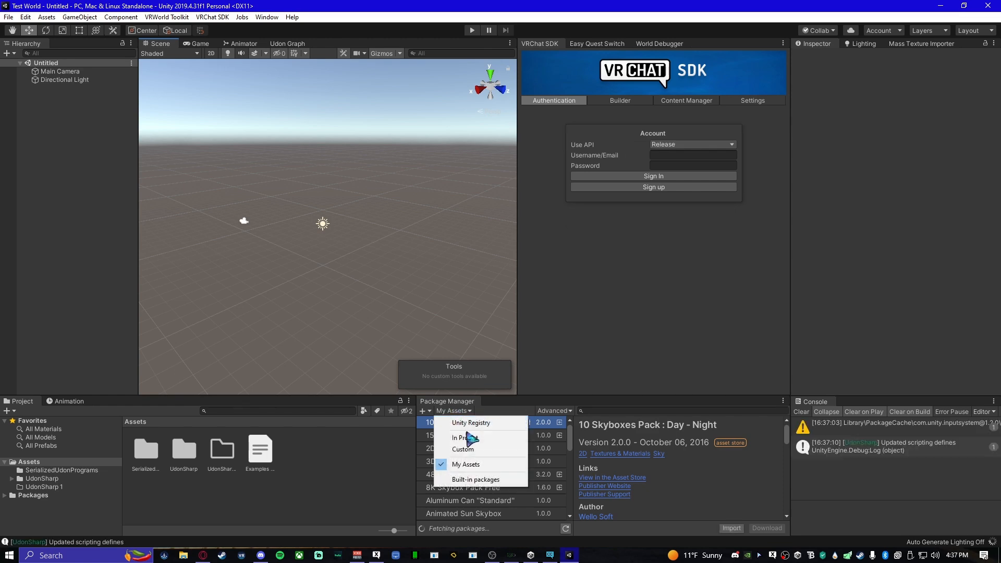
left_click(476, 426)
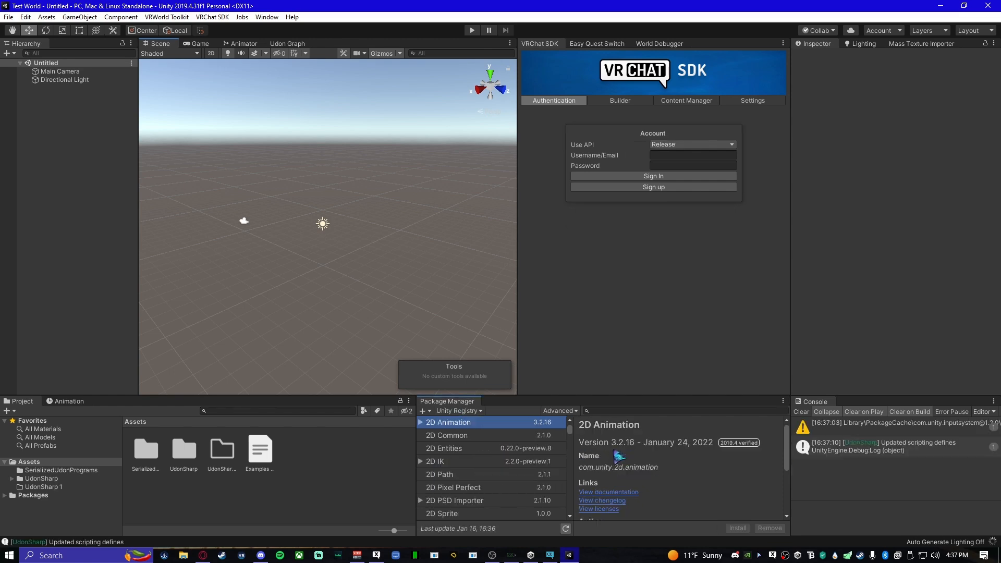
left_click(469, 411)
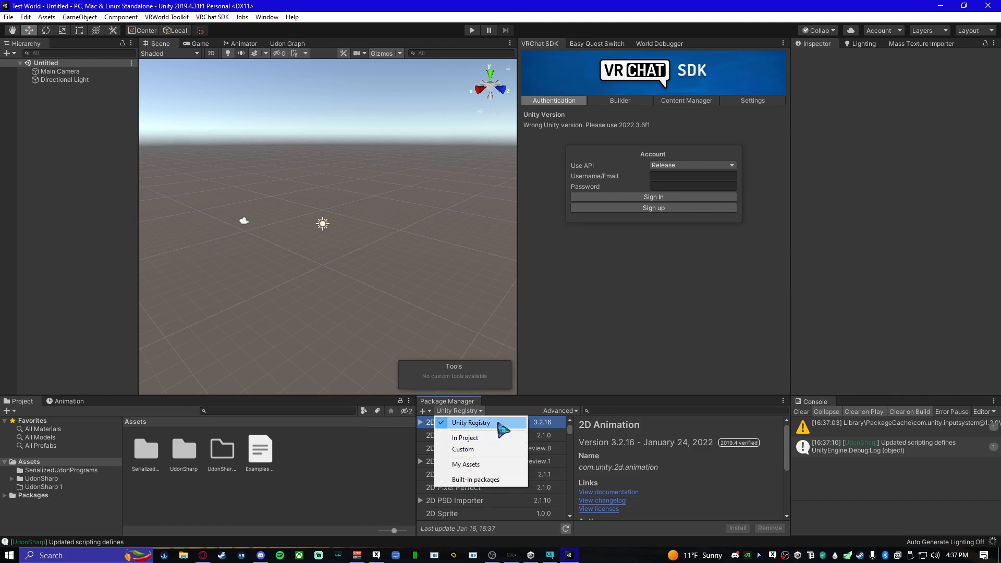
left_click(499, 424)
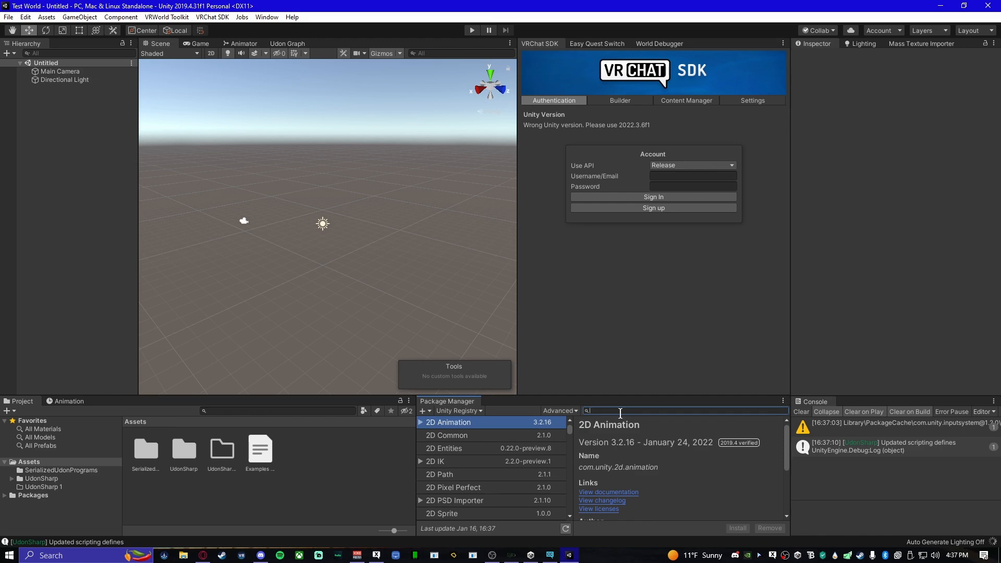
- Search the Unity Registry for "pro" and install the ProBuilder package, version 4.5.2
key("r")
left_click(622, 411)
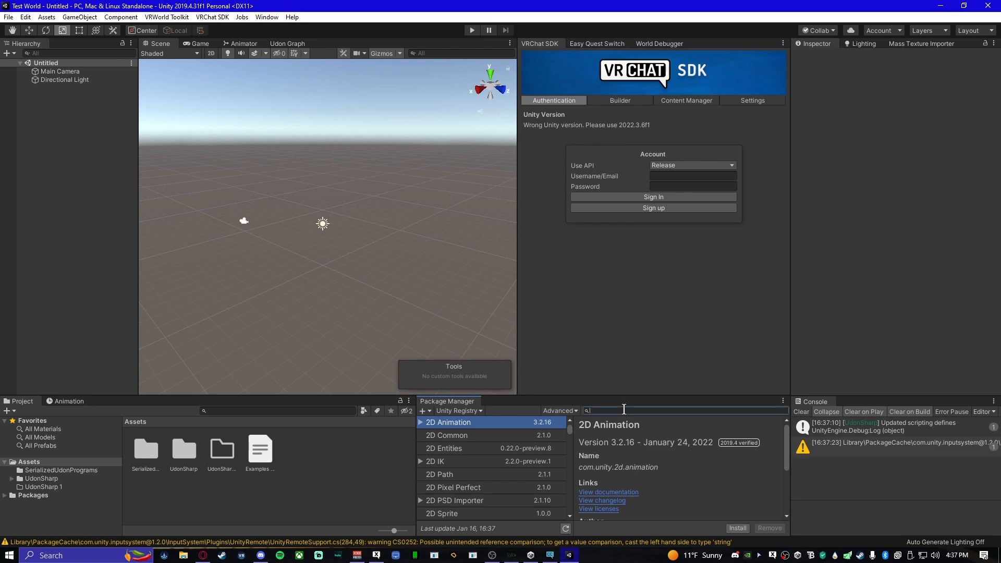
type("pro bui")
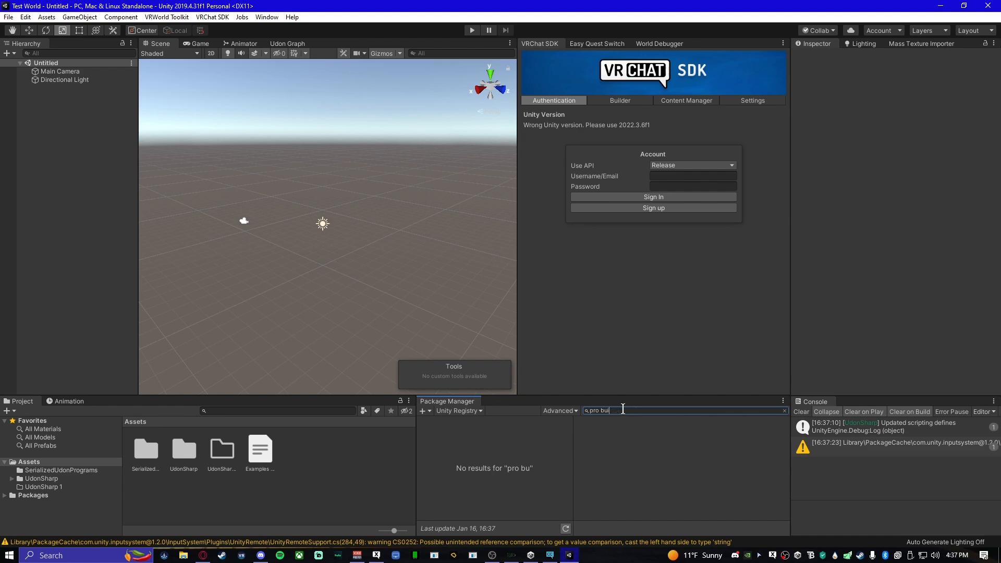
key("BackSpace")
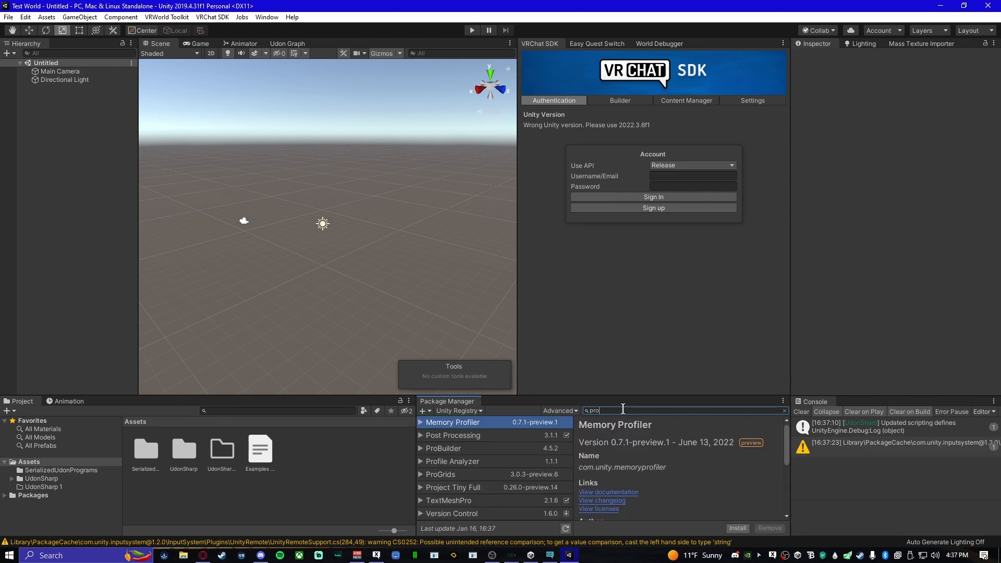
left_click(476, 450)
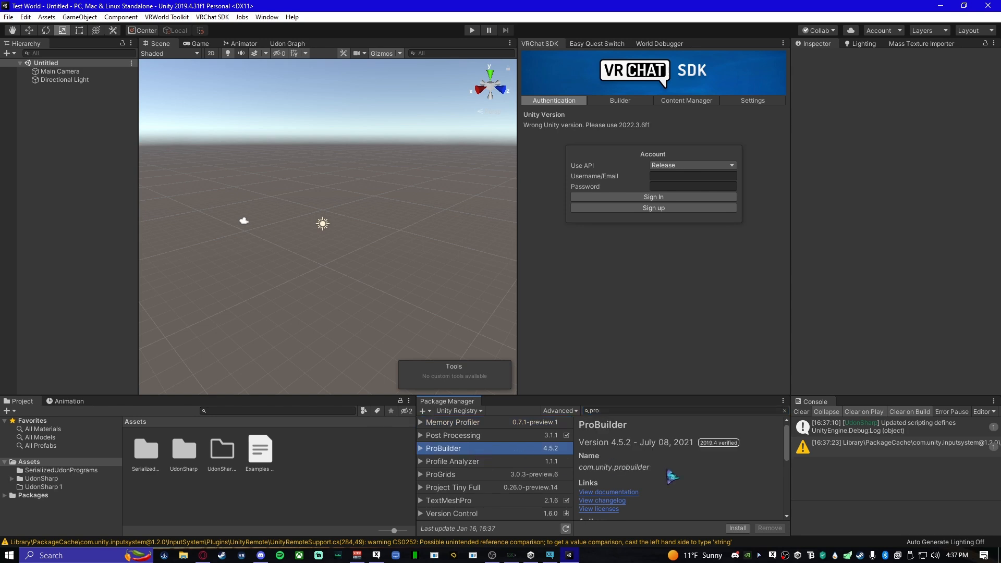
left_click(738, 528)
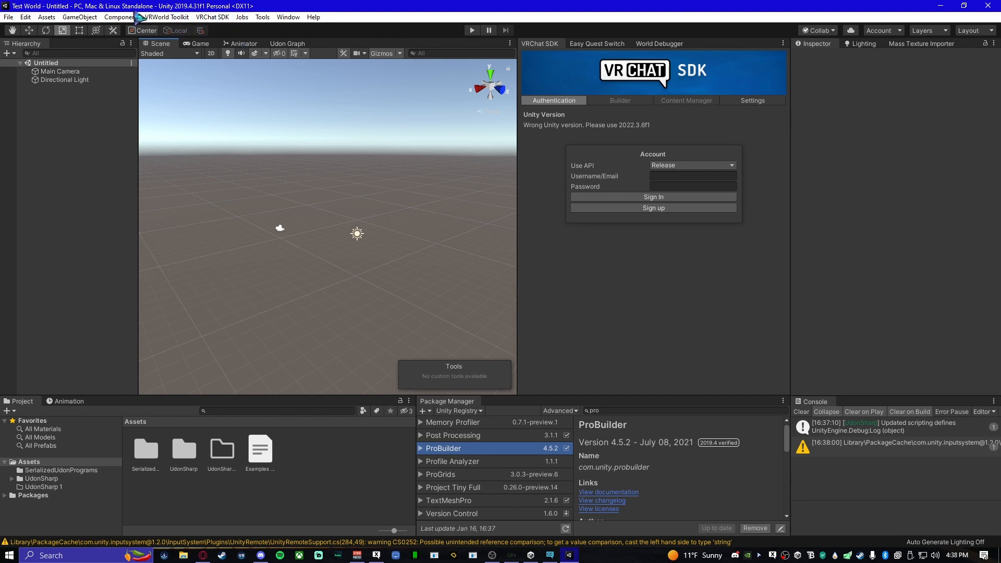
- Open the ProBuilder window, dock it beneath the Hierarchy and enlarge it to fit all its tools
left_click(262, 17)
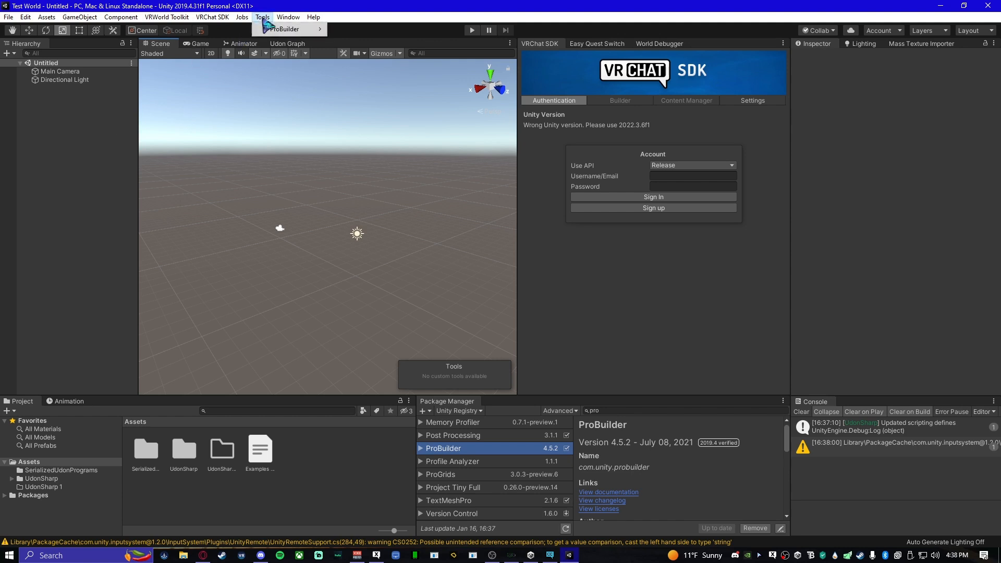
mouse_move(300, 30)
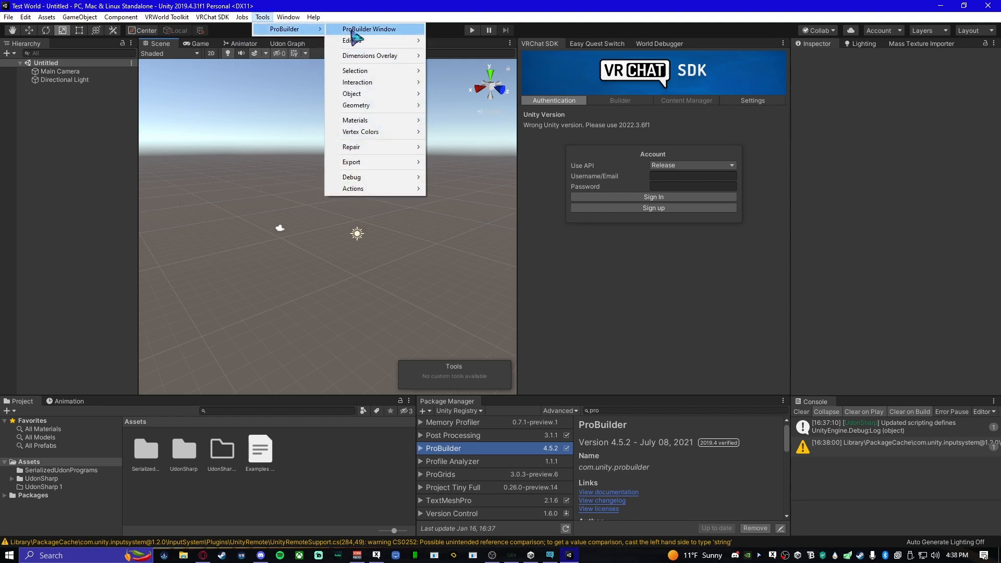
left_click(388, 31)
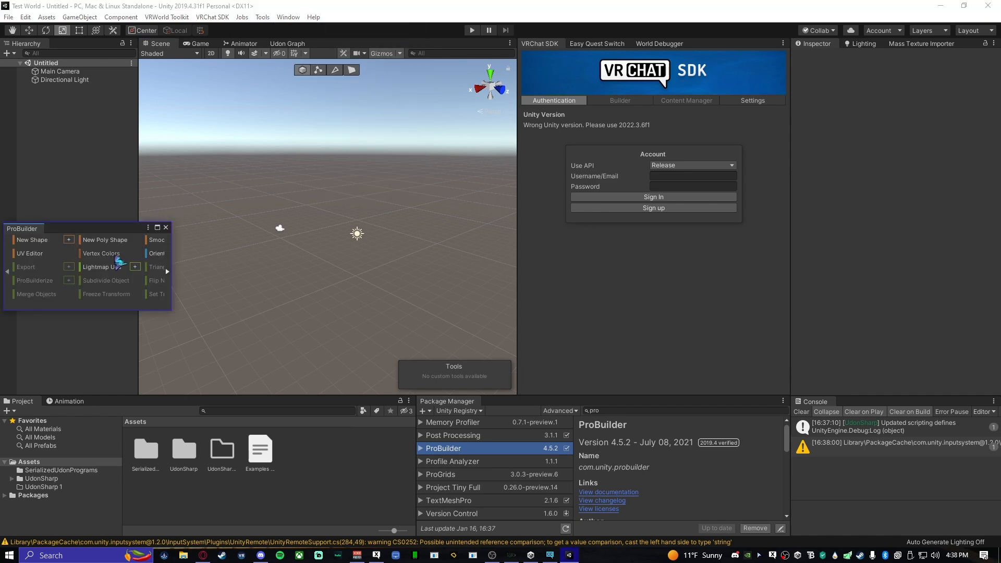
left_click_drag(20, 233, 72, 358)
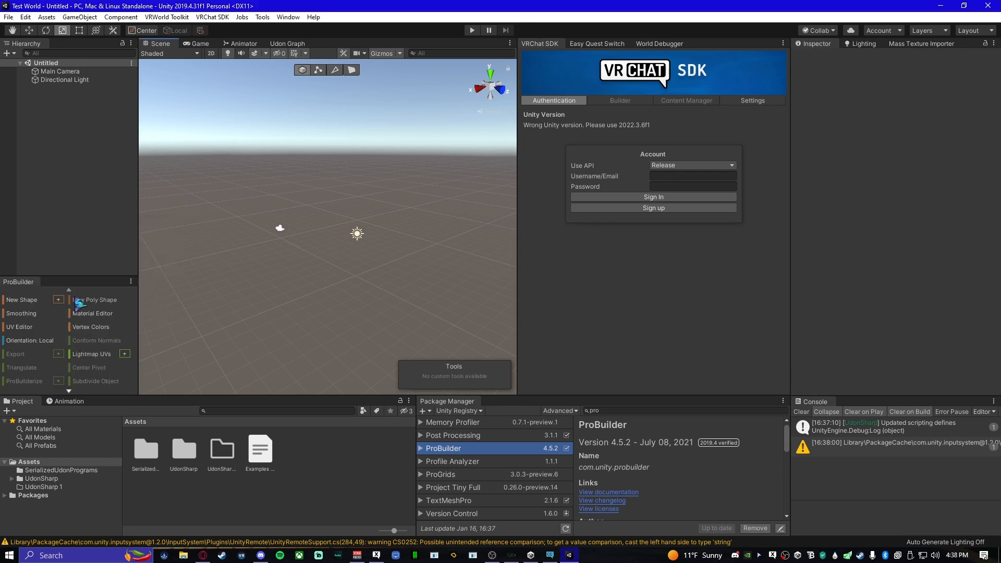
left_click_drag(83, 278, 305, 399)
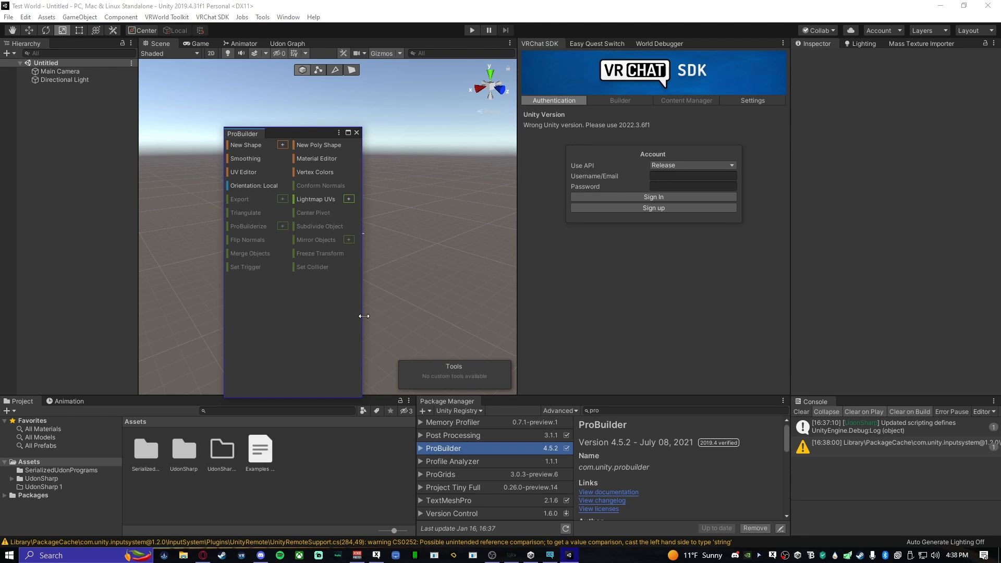
left_click_drag(364, 316, 529, 318)
left_click_drag(333, 139, 186, 151)
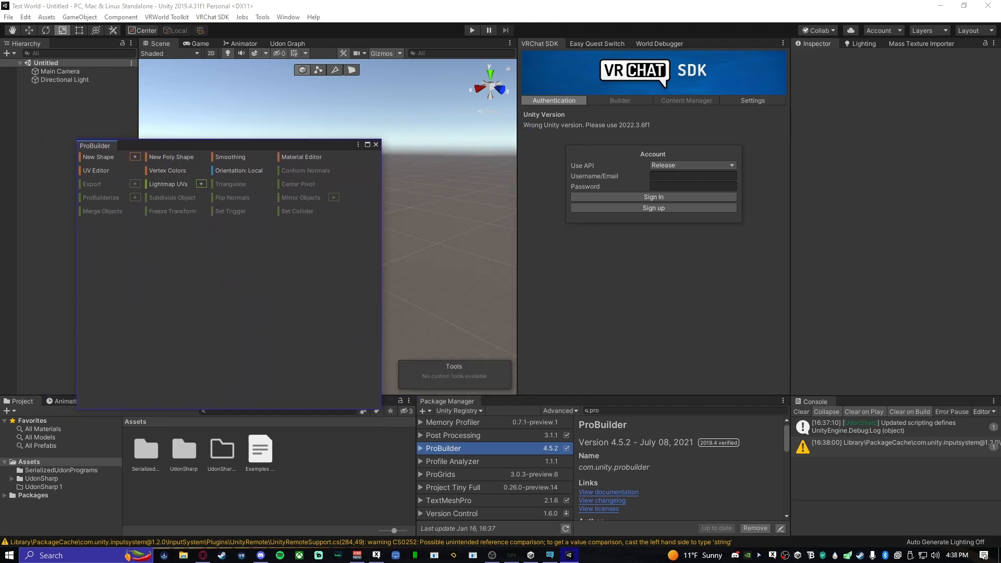
left_click_drag(89, 145, 55, 311)
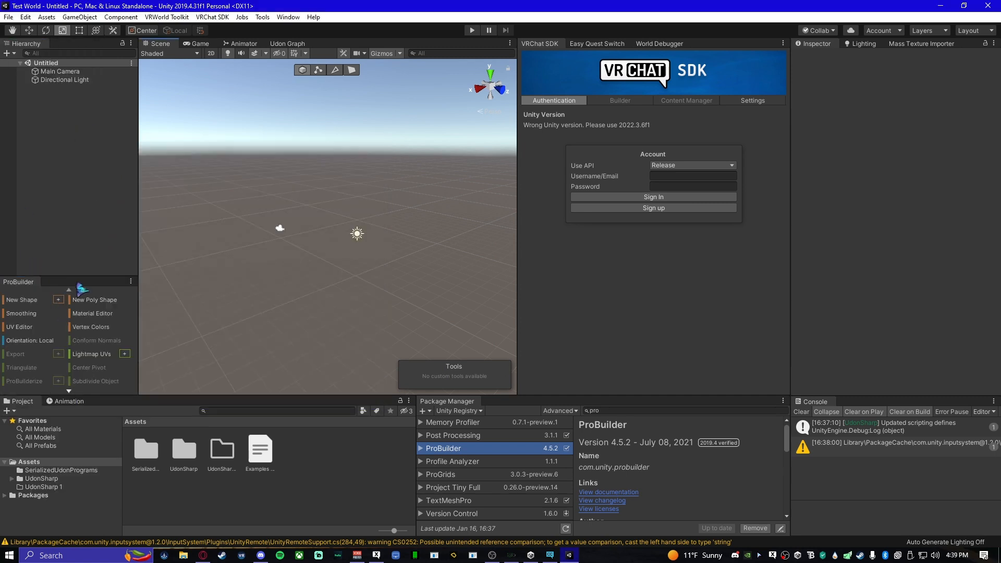
left_click_drag(81, 276, 78, 248)
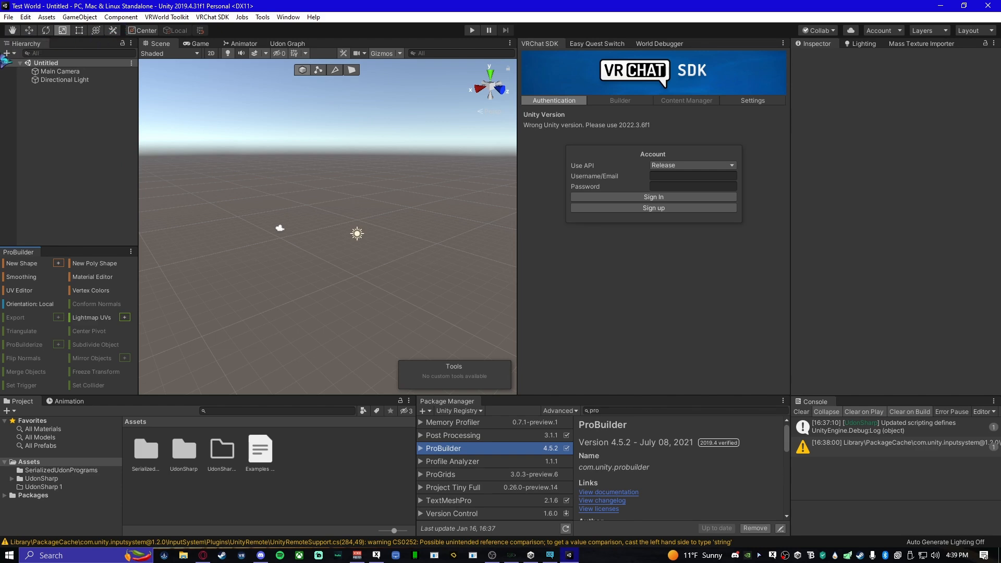
- Pan the scene slightly with the Hand tool and switch to the Move tool
left_click(13, 30)
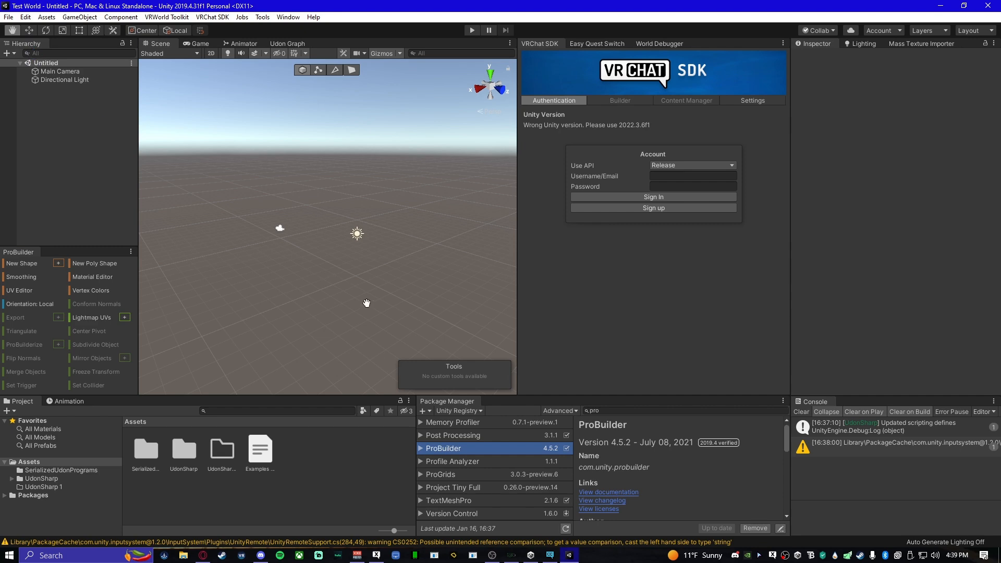
mouse_move(374, 314)
left_mouse_down()
mouse_move(307, 315)
mouse_move(376, 311)
mouse_move(334, 310)
mouse_move(351, 278)
mouse_move(351, 311)
mouse_move(351, 290)
mouse_move(370, 311)
left_mouse_up()
left_click(30, 32)
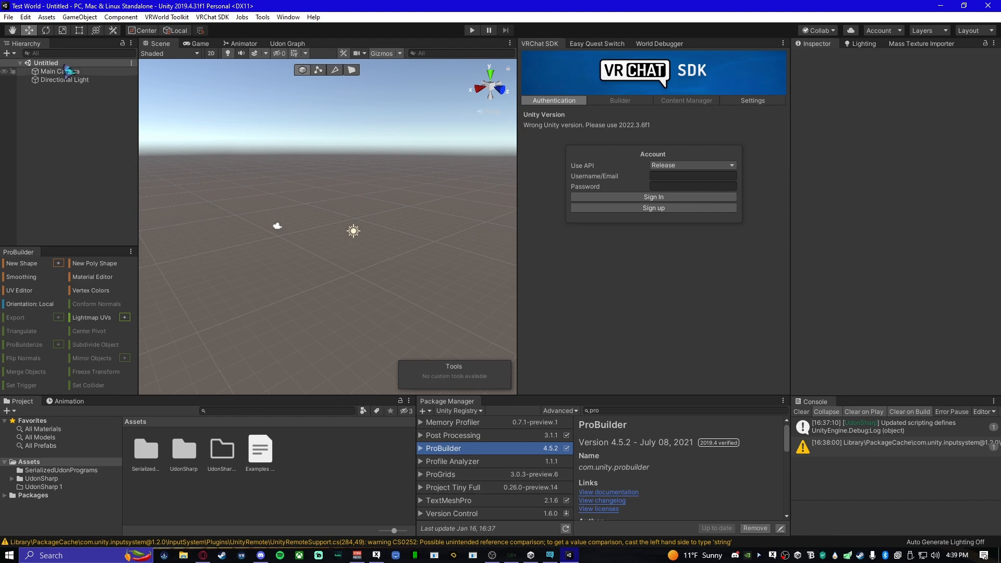
- Add a Cube 3D object to the scene
left_click(8, 53)
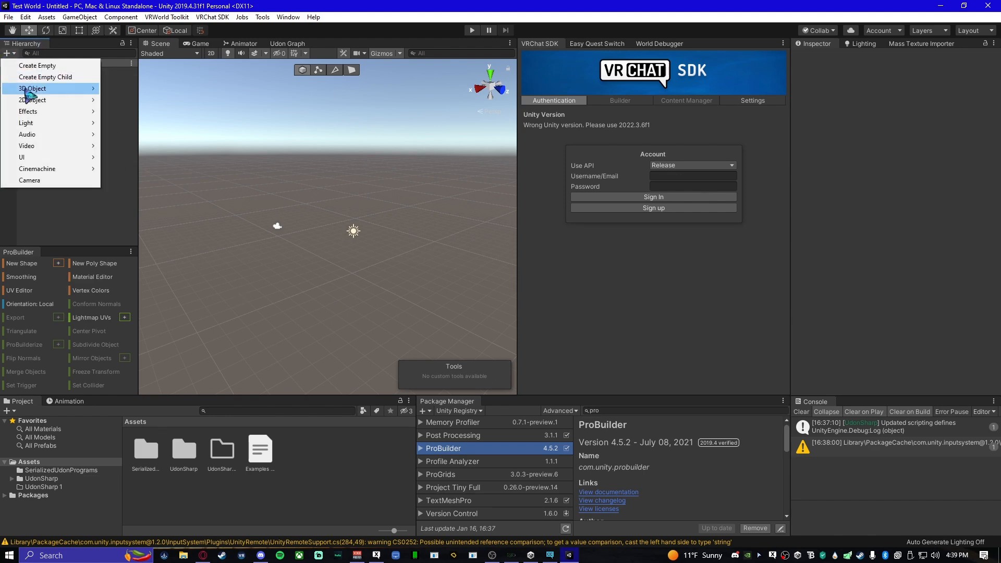
mouse_move(39, 89)
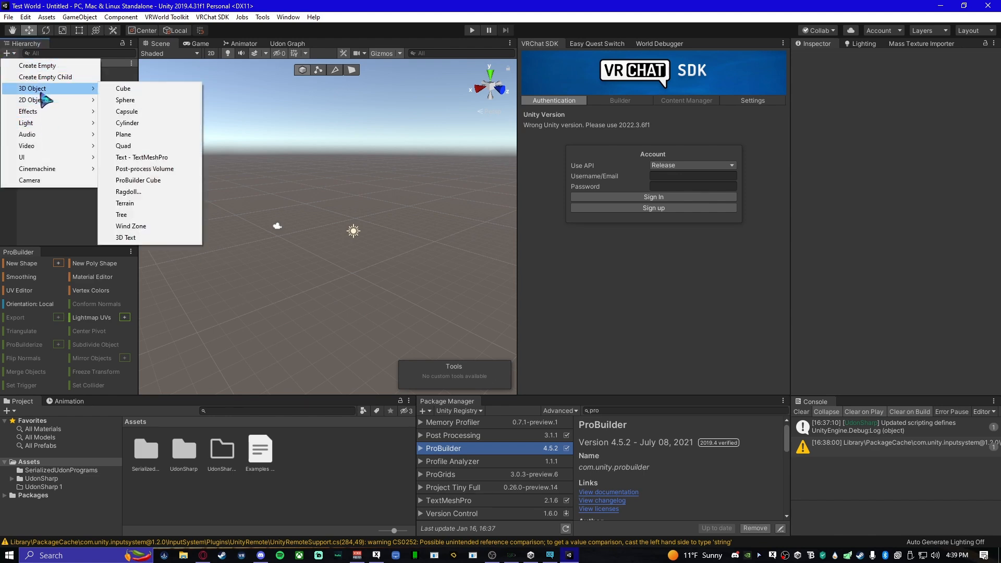
left_click(131, 88)
left_click(319, 281)
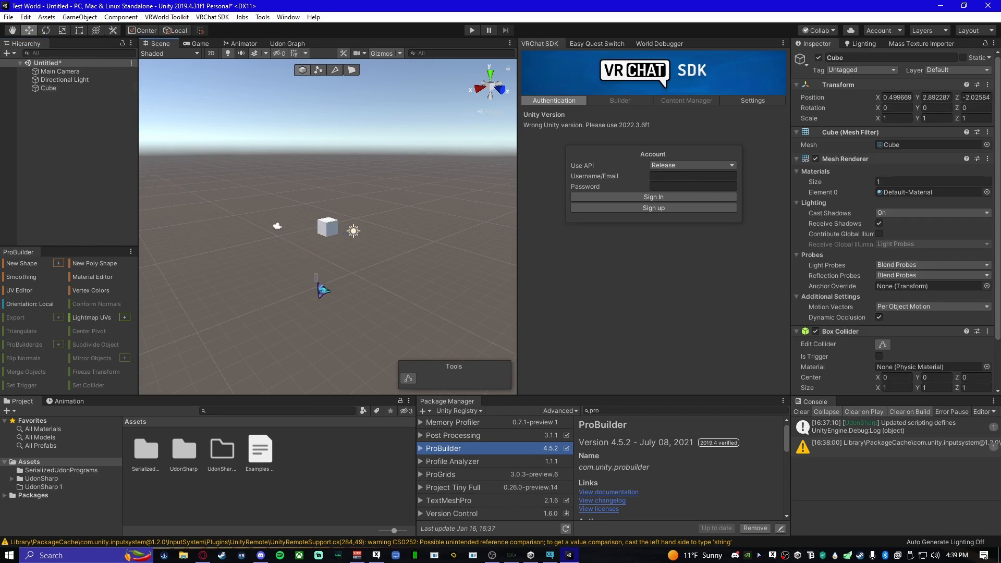
- Try moving the cube along its axes, including raising it to Y 5.94, and undo the moves
left_click(328, 233)
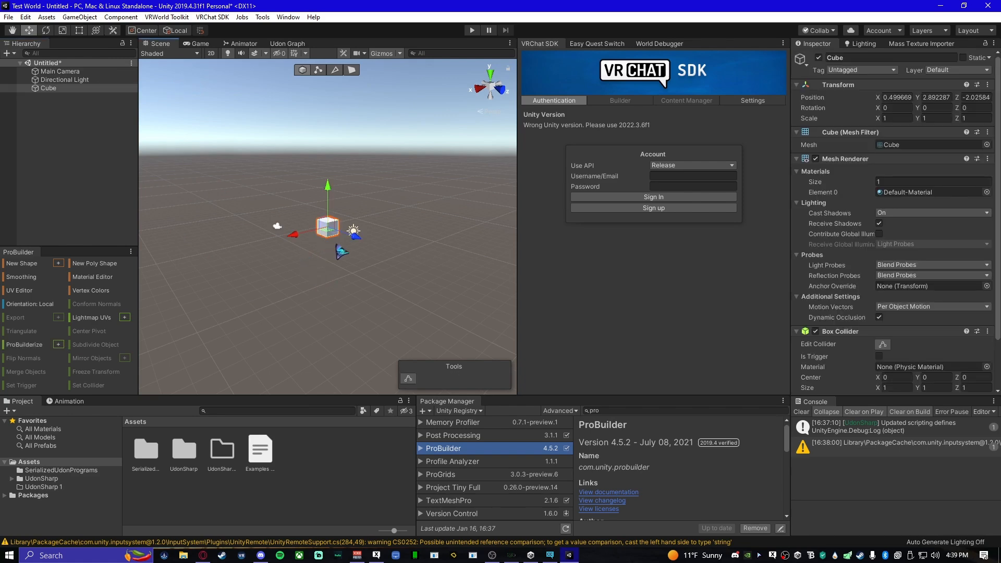
left_click_drag(307, 229, 295, 251)
key("ctrl+z")
left_click_drag(328, 189, 327, 140)
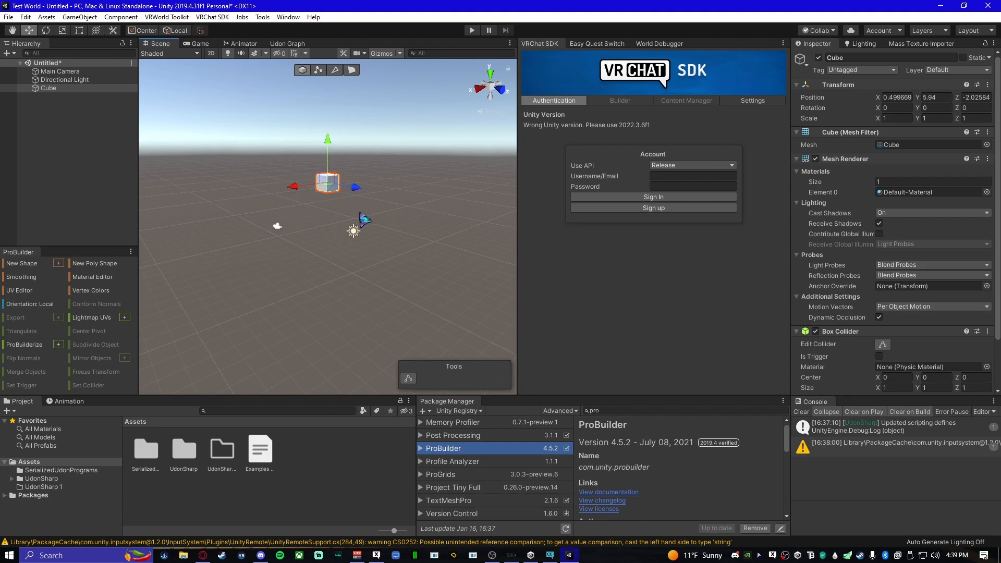
key("ctrl+z")
left_click_drag(364, 244, 323, 237)
key("ctrl+z")
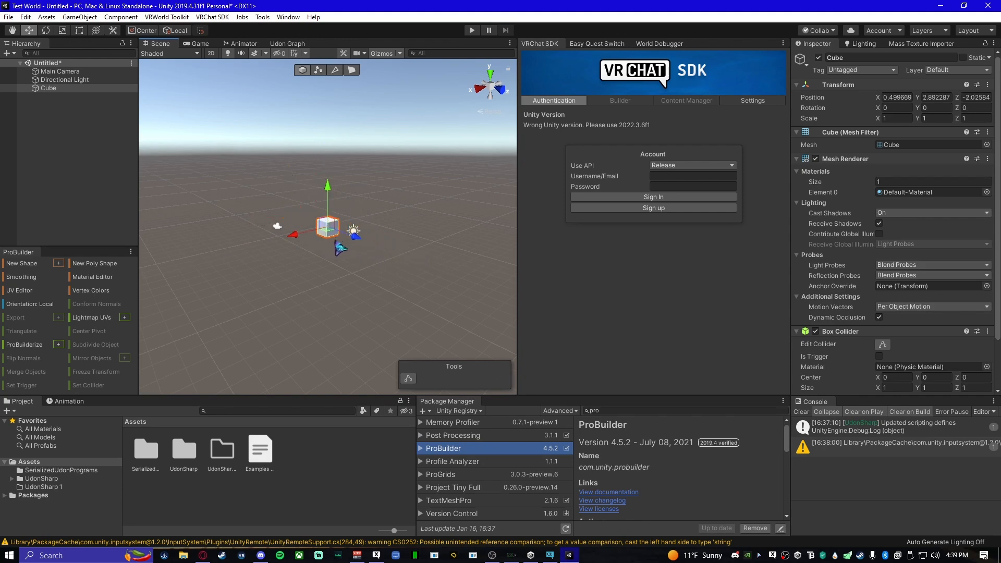
- Try the Rename option on the Cube in the Hierarchy, keep its name, and delete the cube from the scene
left_click(79, 189)
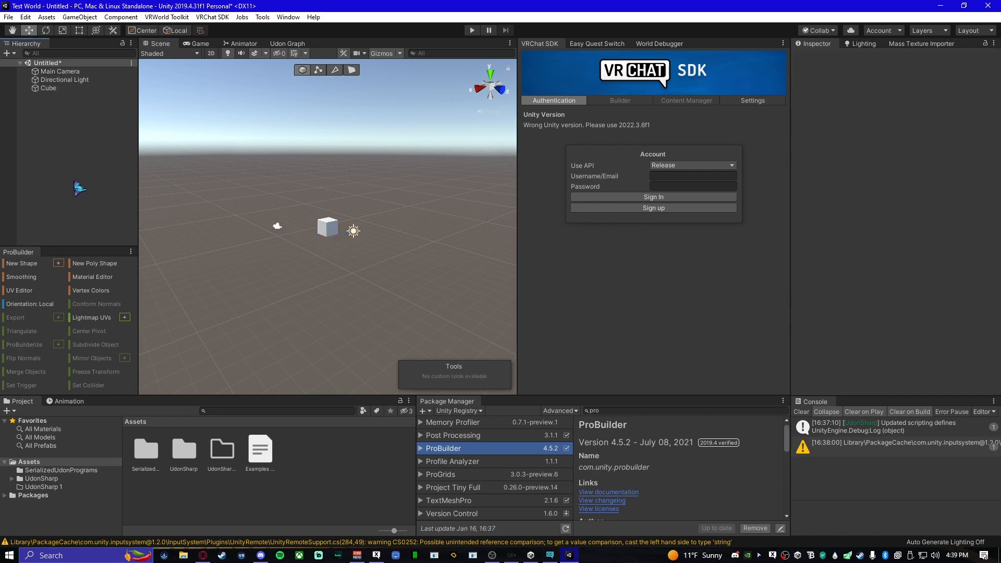
right_click(72, 87)
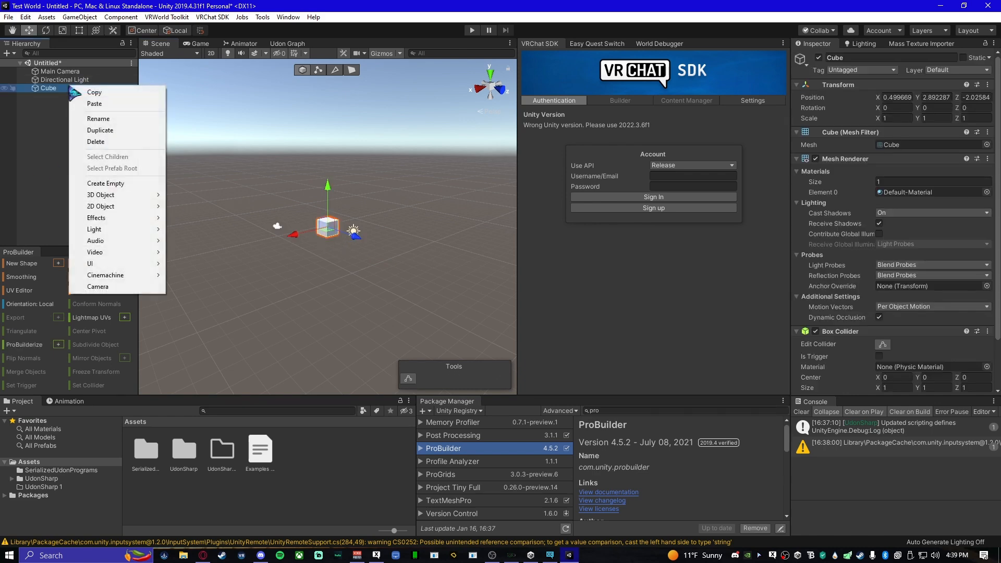
left_click(98, 119)
right_click(85, 90)
left_click(68, 114)
left_click(78, 89)
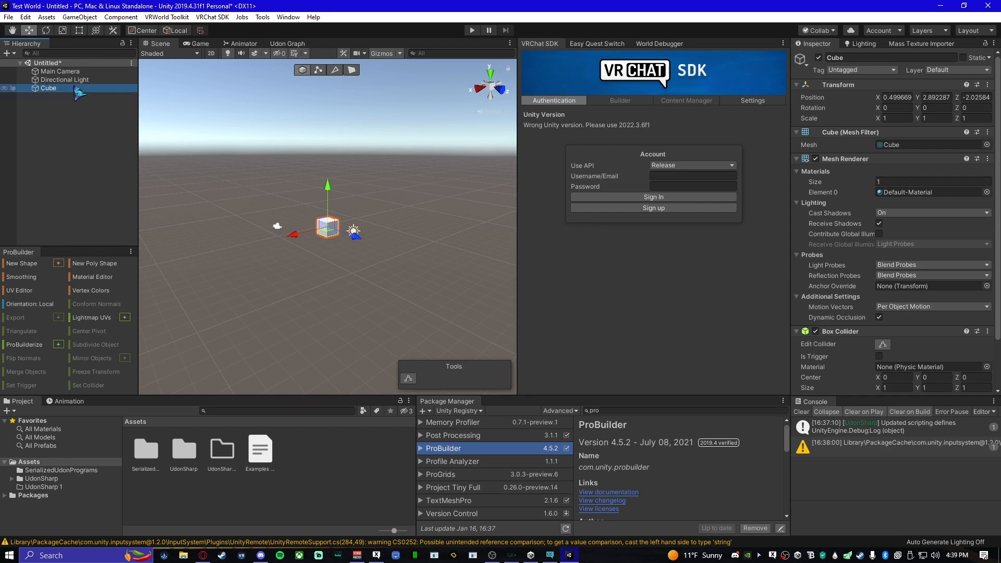
right_click(81, 89)
left_click(101, 141)
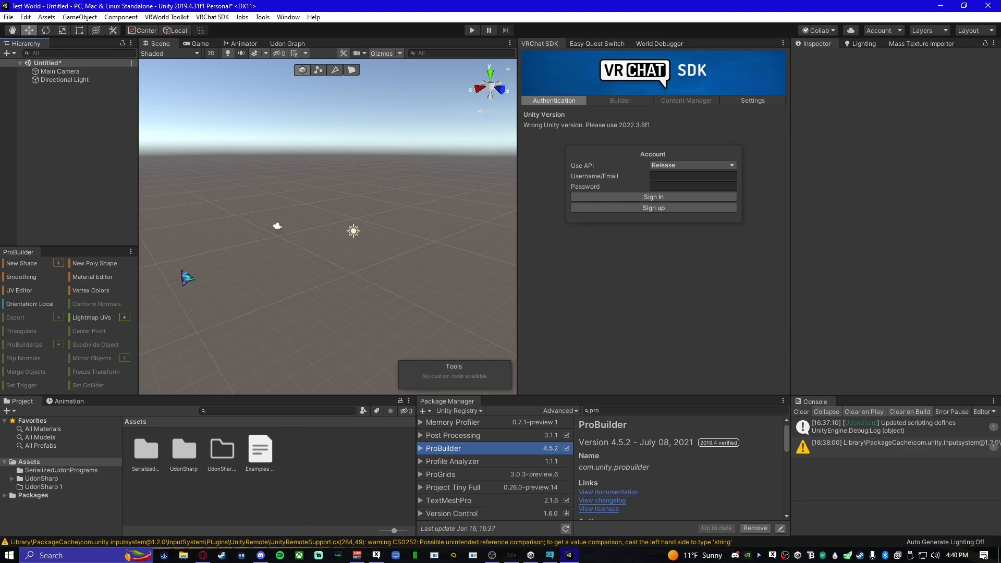
- Build a ProBuilder cube of size 1 × 1 × 1 with the Shape Tool and close the tool
left_click(58, 266)
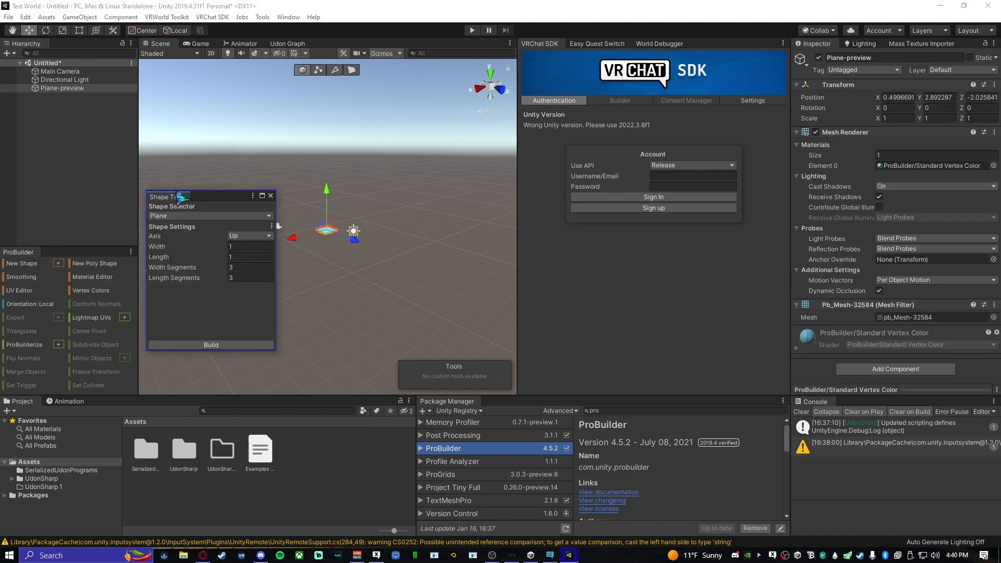
left_click(190, 216)
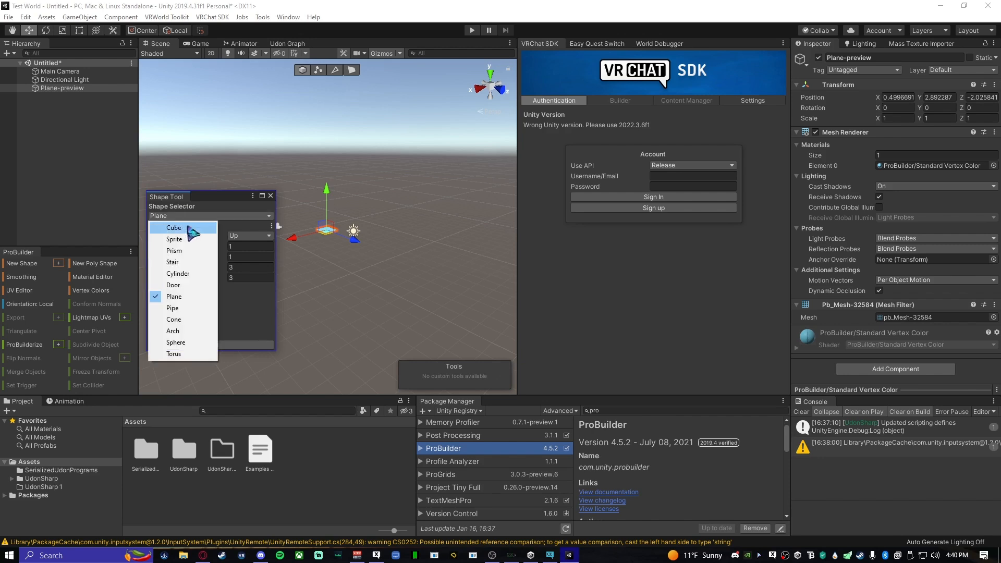
left_click(189, 228)
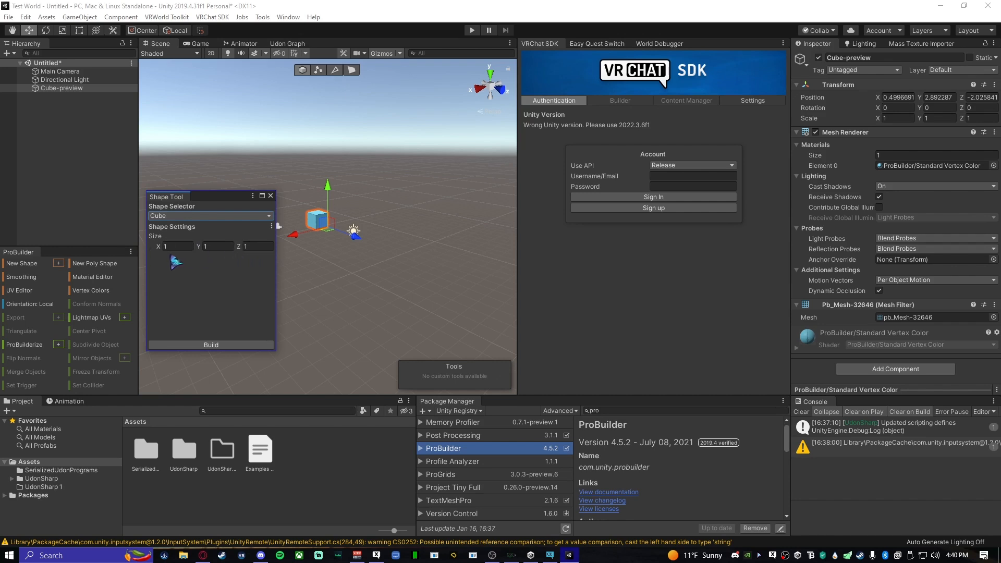
left_click(228, 347)
left_click(270, 196)
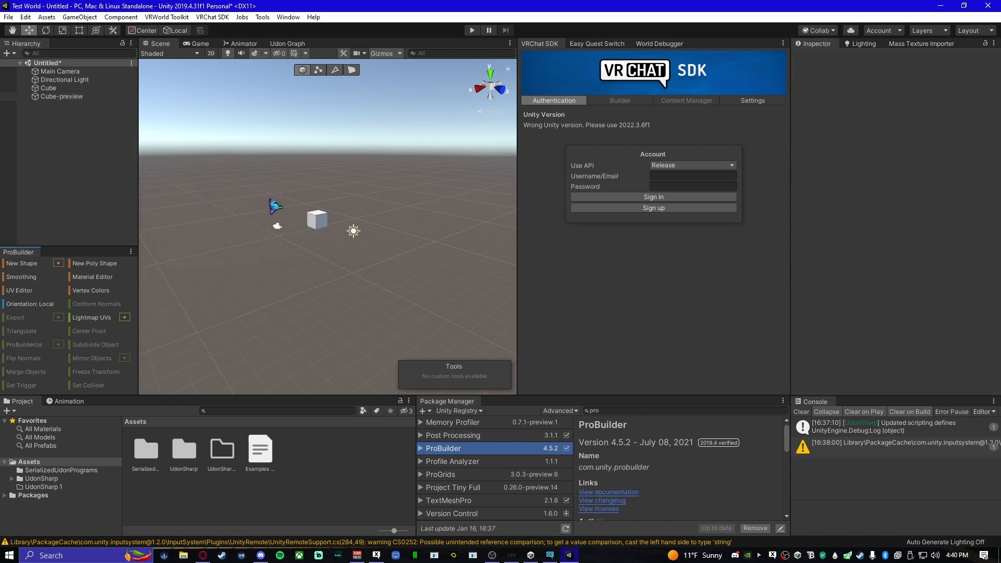
- Frame the new cube and set its position to X 0, Y 0, Z 0
left_click_drag(349, 295, 258, 282, "alt")
key("w")
right_click_drag(258, 282, 292, 310)
left_click(330, 306)
key("f")
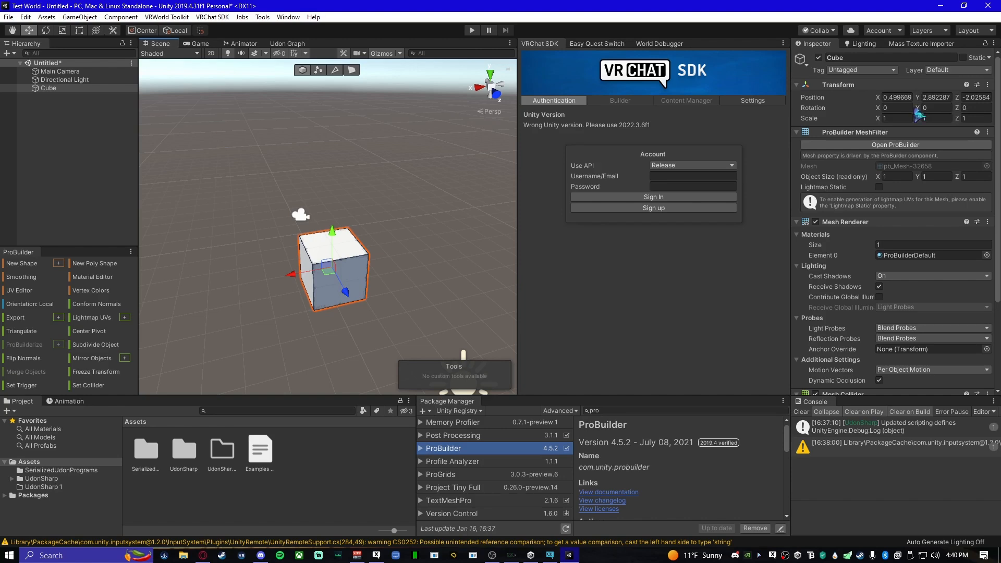
left_click(907, 97)
type("0.")
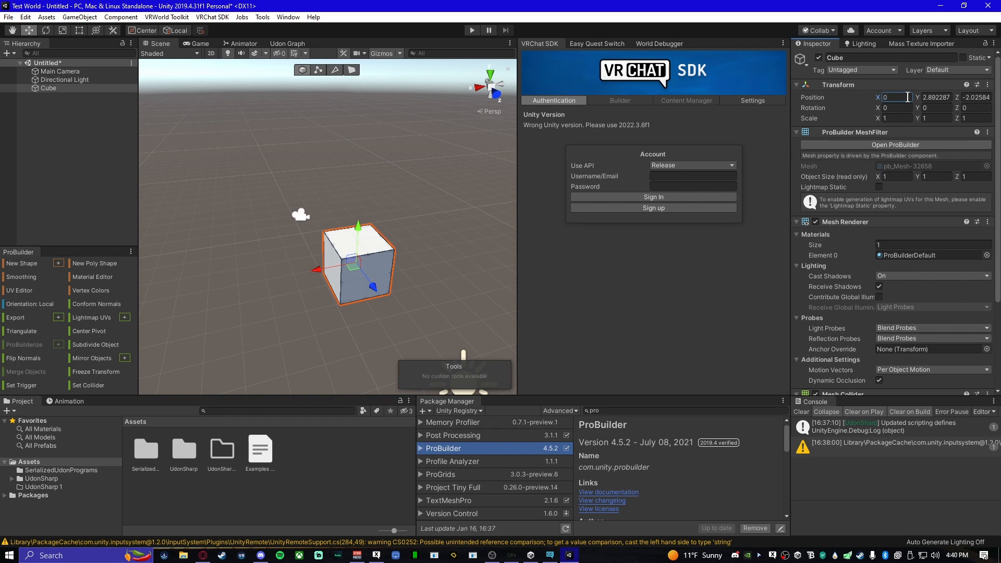
left_click(946, 98)
type("20")
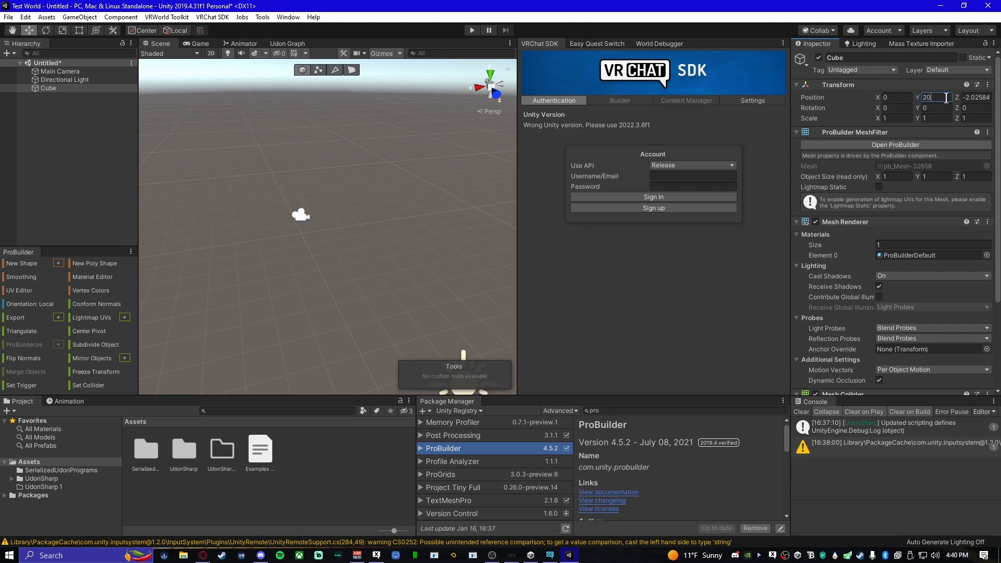
key("BackSpace")
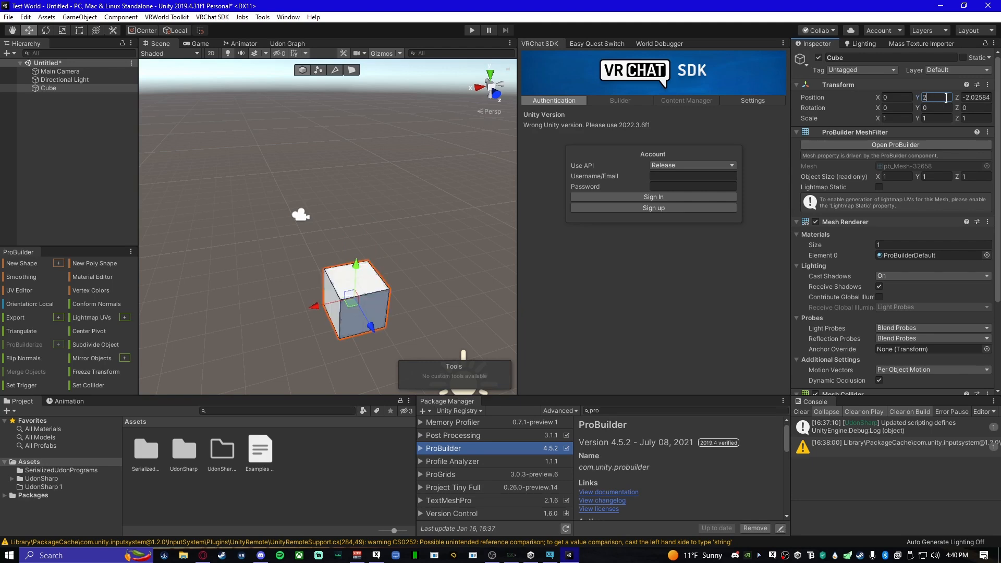
key("BackSpace")
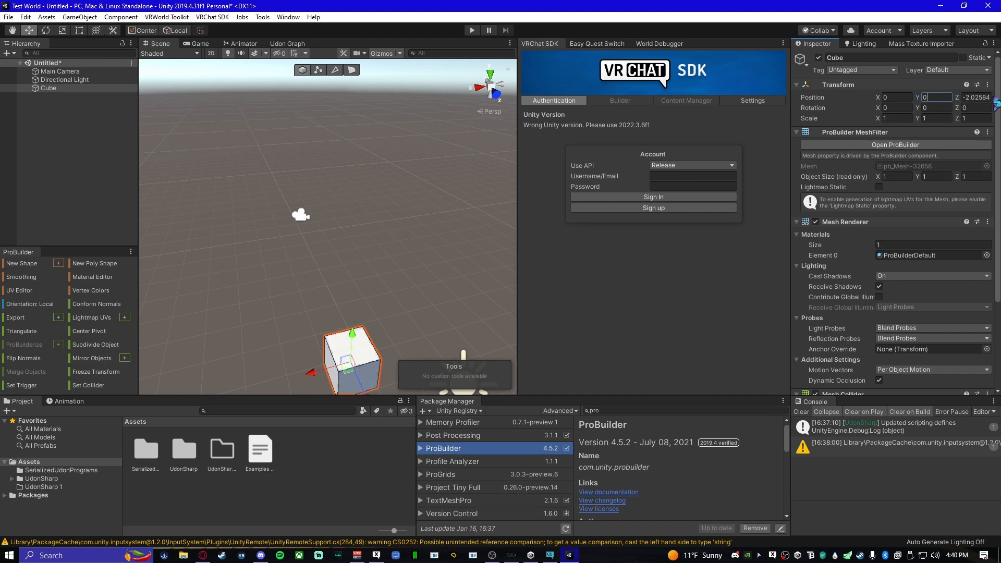
left_click(979, 98)
key("BackSpace")
- Switch ProBuilder to face selection for editing the cube
right_click_drag(410, 212, 309, 352)
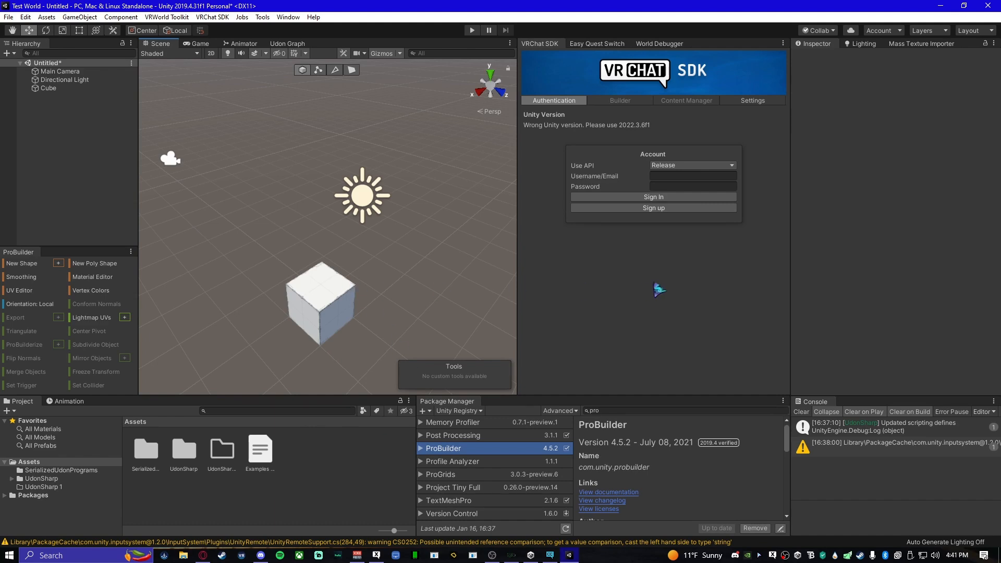
right_click_drag(539, 296, 435, 248)
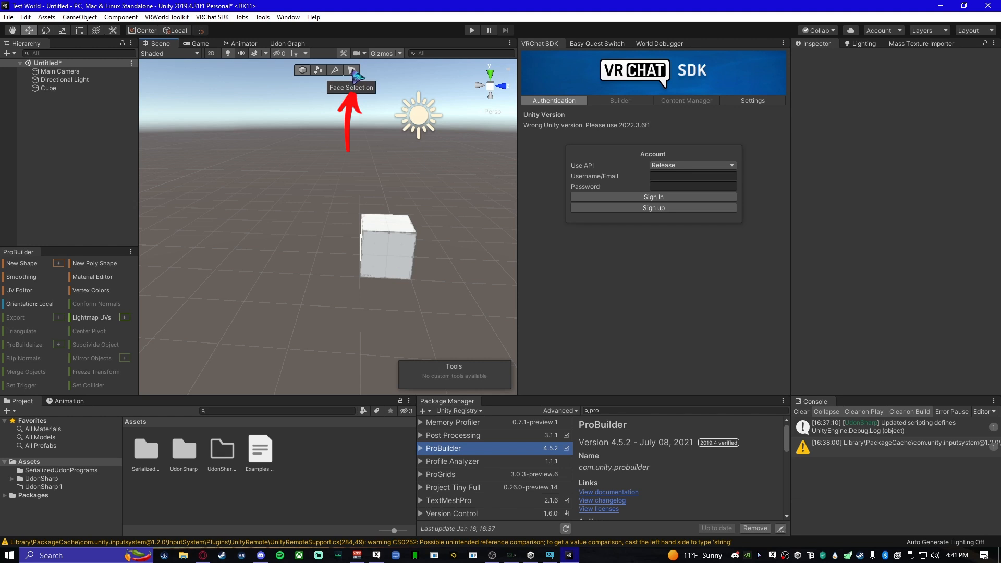
left_click(352, 70)
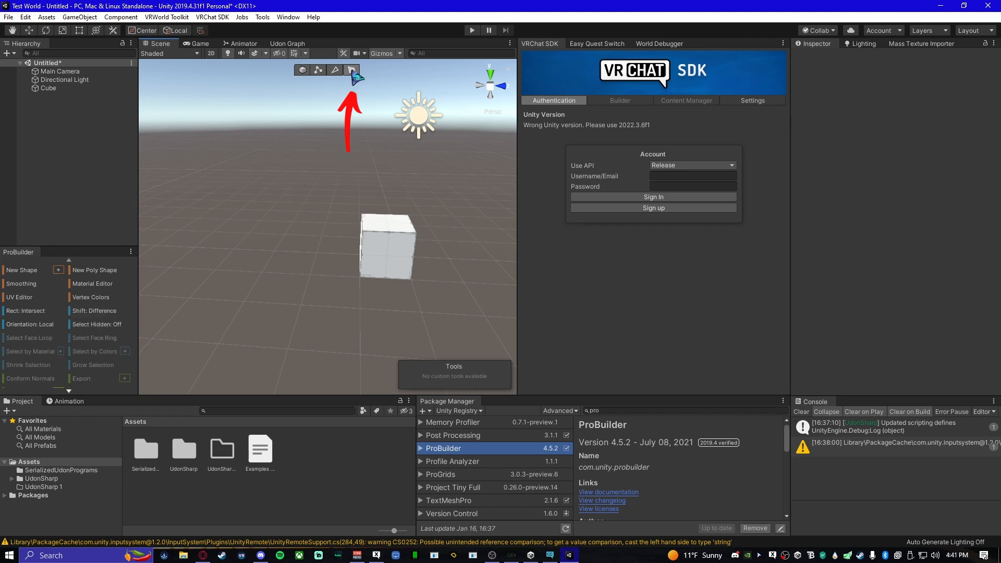
- Try moving individual faces of the cube and undo each move
left_click_drag(323, 253, 339, 297, "alt")
left_click(353, 339)
right_click_drag(340, 296, 349, 262)
left_click_drag(348, 238, 334, 184)
key("ctrl+z")
right_click_drag(320, 296, 332, 326)
left_click(334, 316)
left_click_drag(354, 335, 338, 295)
key("ctrl+z")
- Lower the cube's top face to flatten it into a slab 0.25 high
left_click(319, 236)
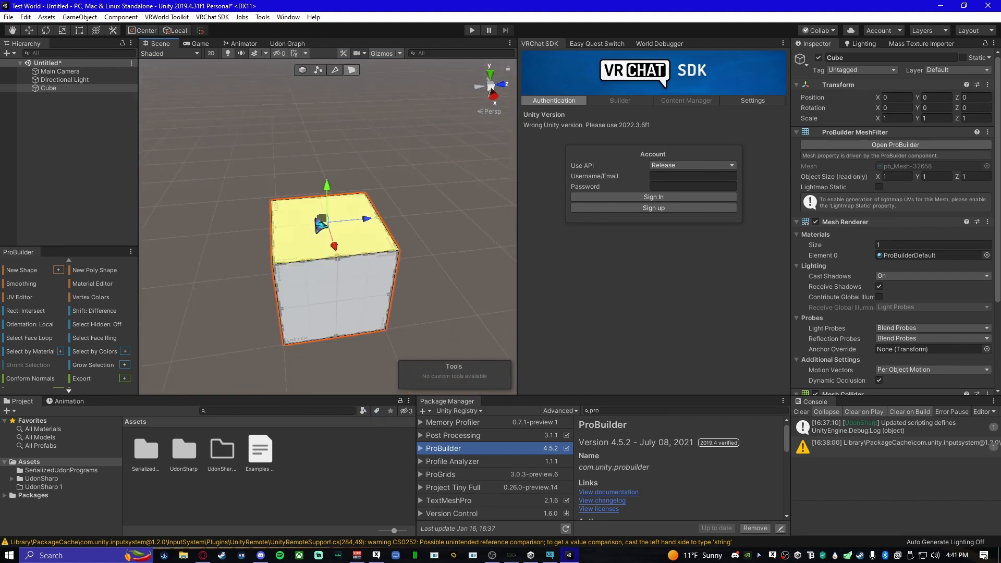
mouse_move(327, 186)
left_mouse_down()
mouse_move(328, 239)
mouse_move(317, 103)
mouse_move(320, 204)
left_mouse_up()
left_click_drag(359, 316, 365, 279, "alt")
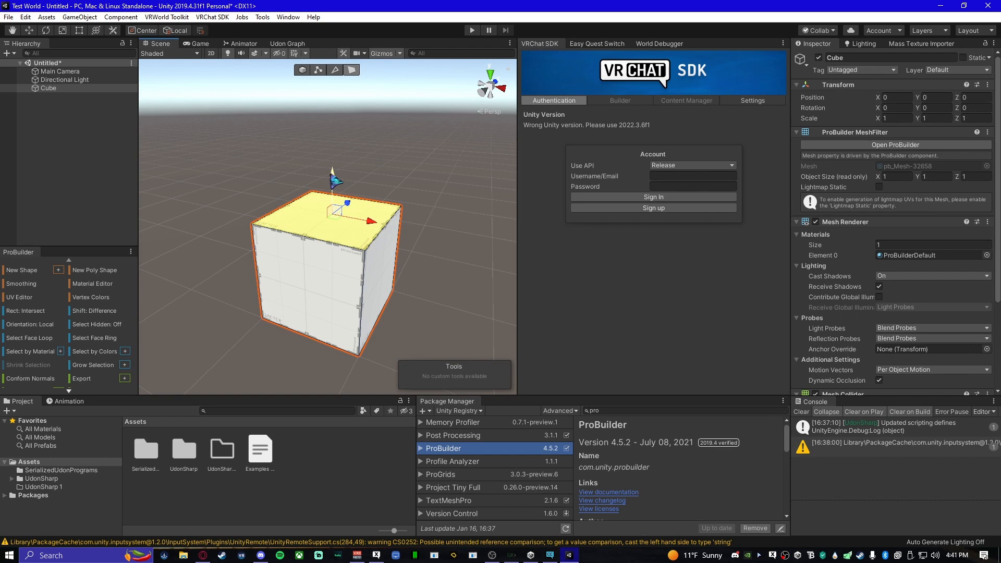
left_click_drag(336, 178, 367, 289)
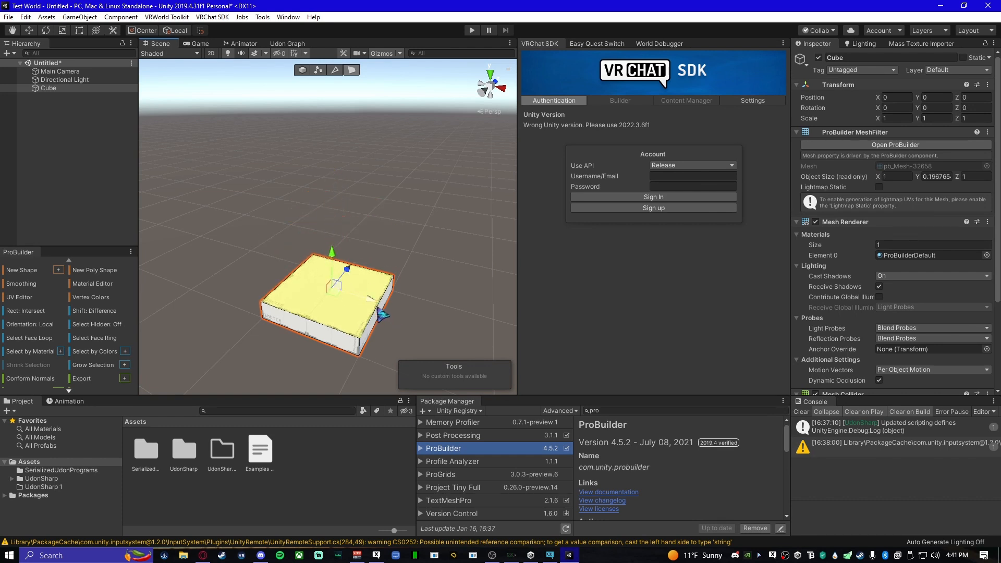
key("ctrl+z")
left_click_drag(333, 183, 334, 245)
- Pull an end face of the slab outward along the X axis to make it 6 units long
left_click_drag(366, 309, 262, 303, "alt")
left_click(349, 268)
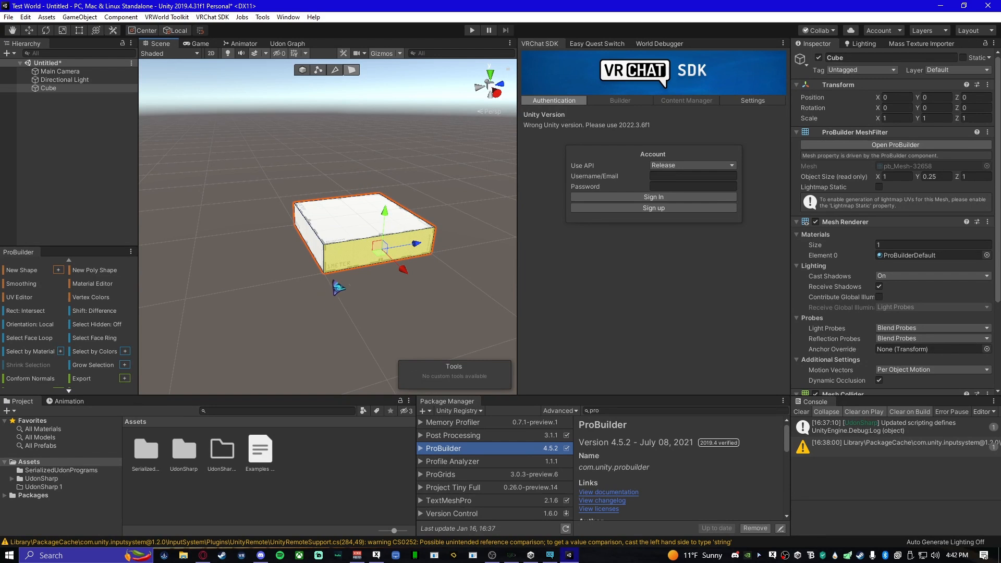
mouse_move(332, 295)
left_mouse_down("alt")
mouse_move(396, 306)
mouse_move(255, 284)
mouse_move(319, 305)
left_mouse_up("alt")
middle_click_drag(319, 305, 361, 290)
left_click_drag(369, 281, 650, 268)
right_click_drag(359, 271, 280, 249)
key("d")
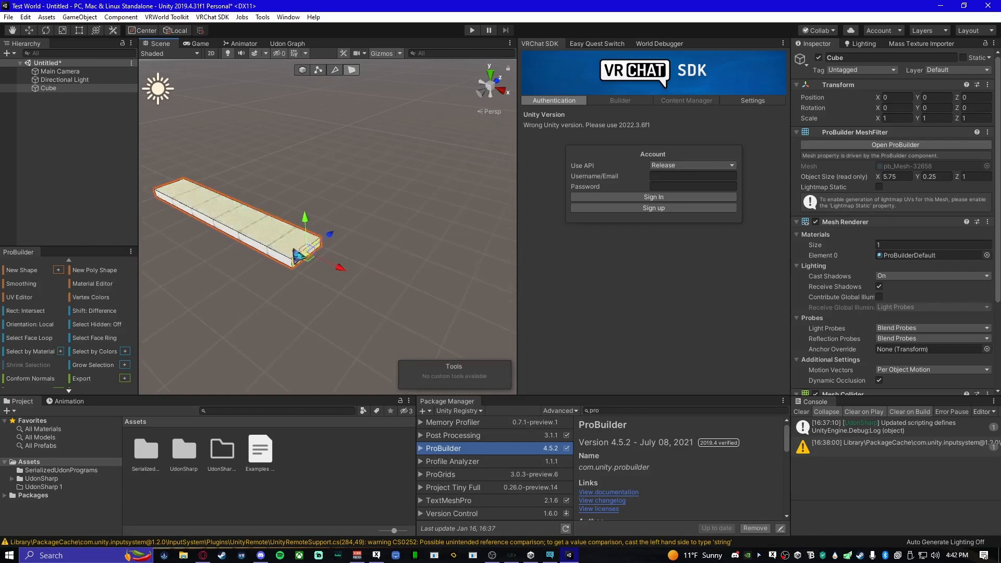
left_click_drag(337, 266, 348, 275)
- Pull the long side face outward along Z to widen the slab to 8 units, and return to object selection
right_click_drag(351, 282, 435, 247)
left_click(438, 241)
right_click_drag(335, 279, 344, 302)
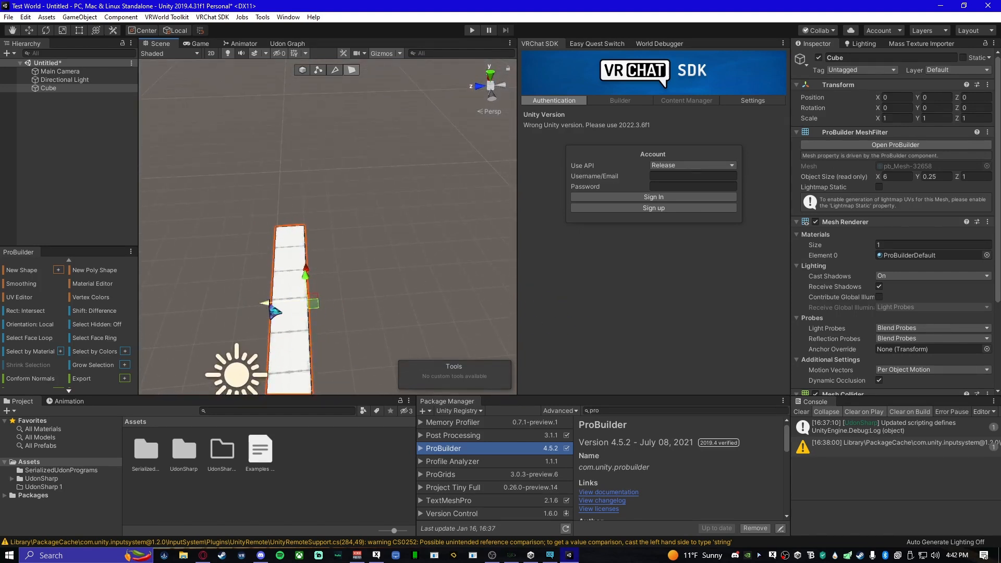
left_click_drag(273, 311, 516, 309)
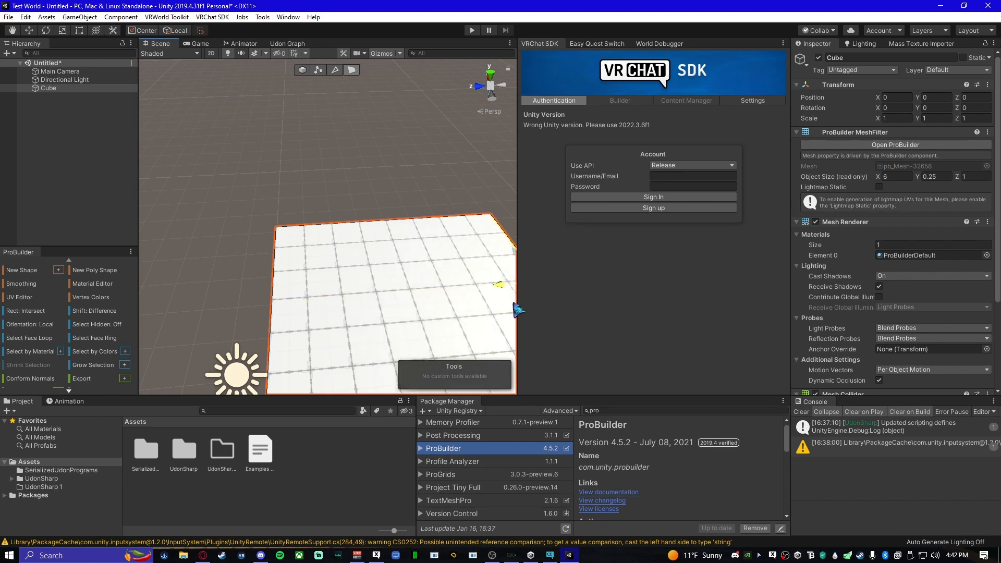
right_click_drag(368, 293, 292, 306)
left_click(356, 158)
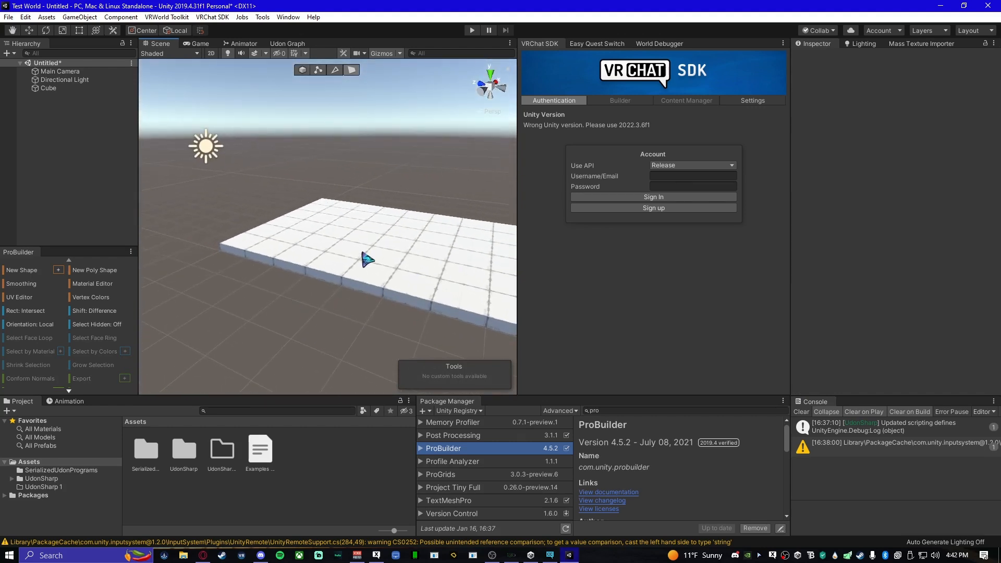
right_click_drag(391, 268, 194, 160)
left_click(302, 70)
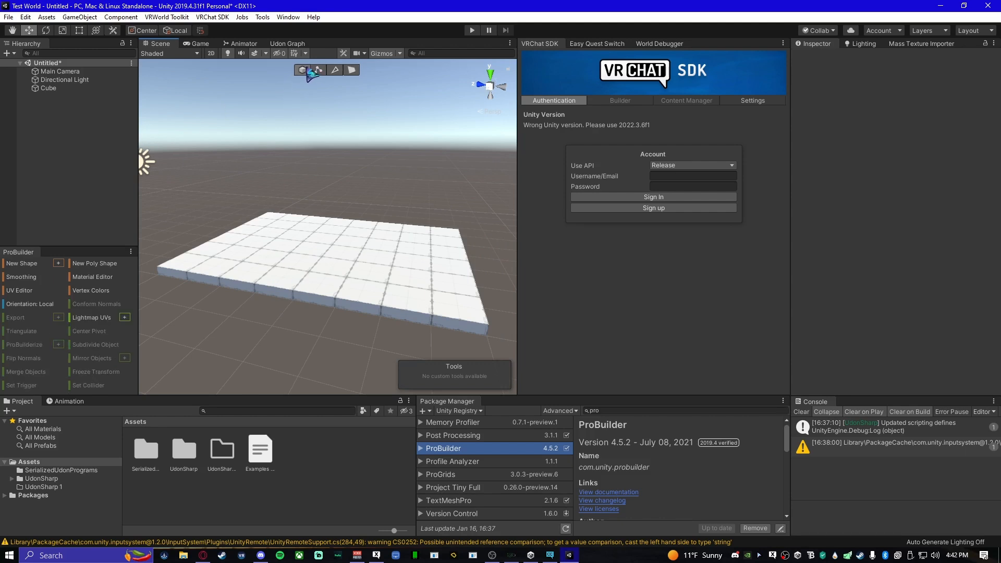
- Duplicate the floor slab, raise the copy to about Y 3.16 above it, and deselect it
left_click(344, 260)
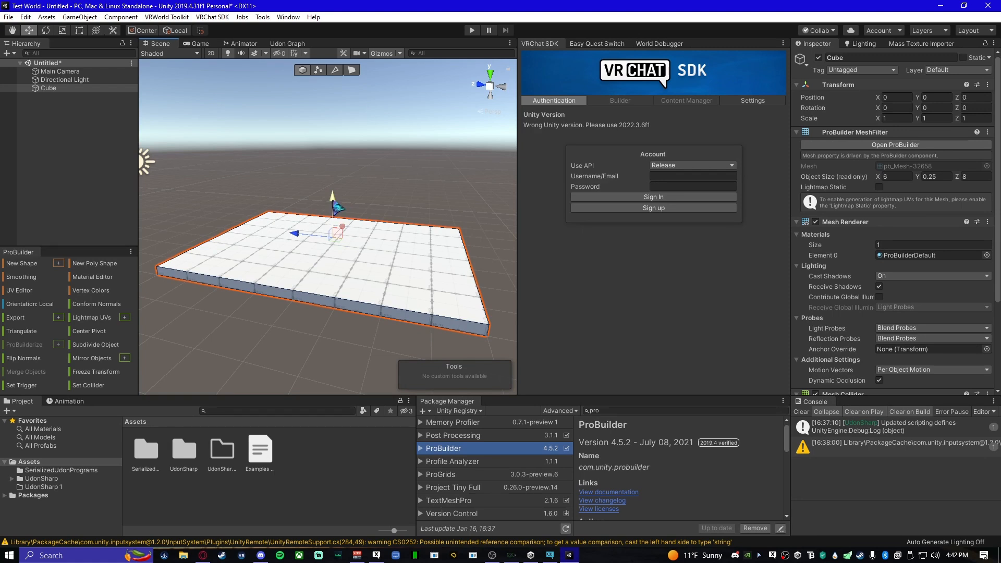
key("ctrl+d")
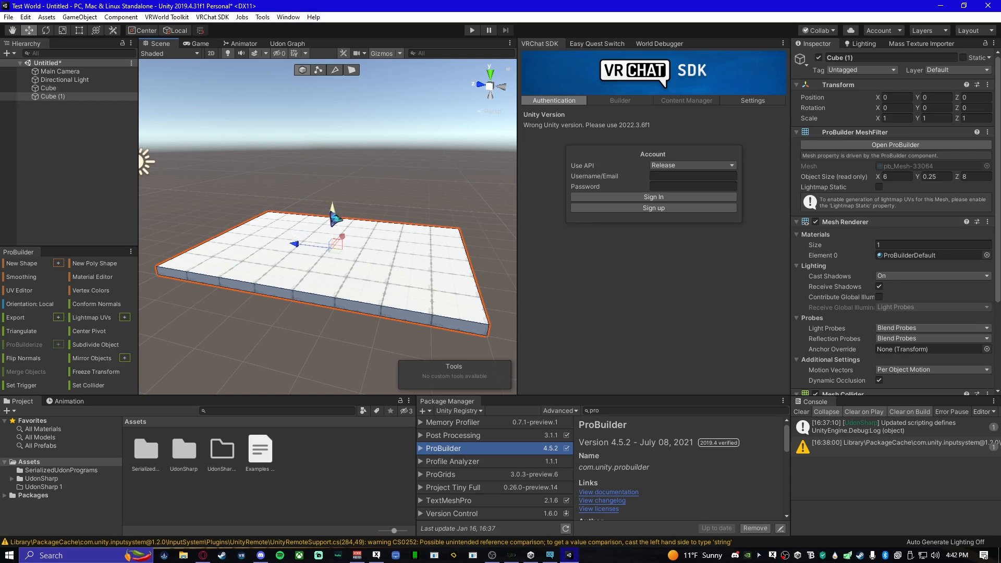
left_click_drag(341, 222, 344, 186)
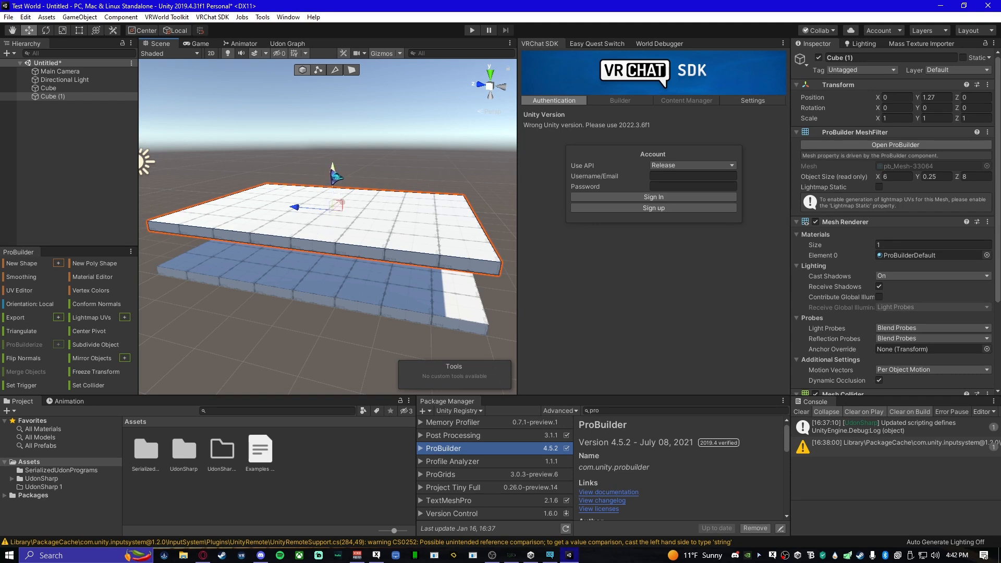
left_click_drag(333, 176, 331, 107)
right_click_drag(355, 235, 320, 239)
key("d")
key("d")
right_click_drag(425, 261, 339, 251)
key("s")
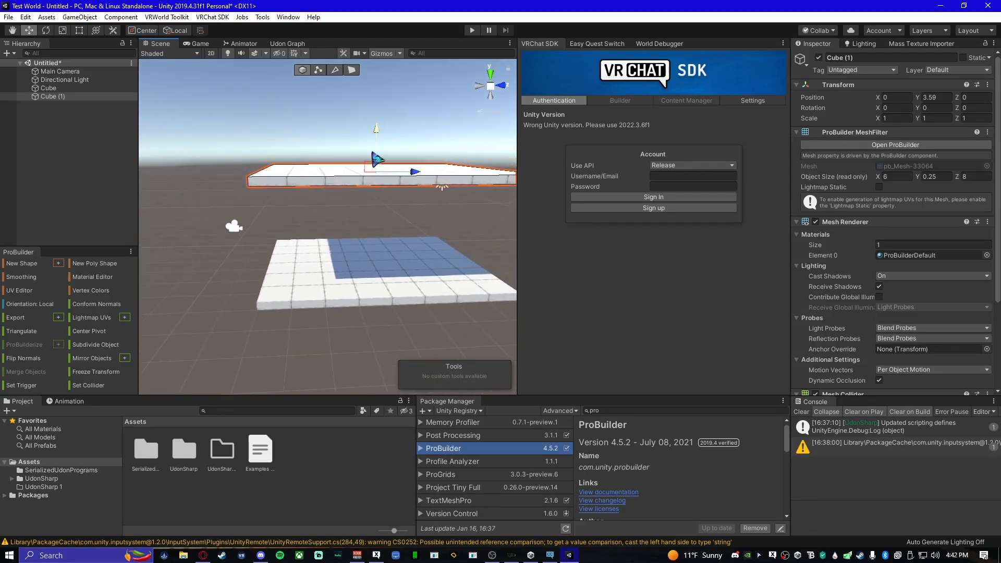
left_click_drag(374, 130, 374, 142)
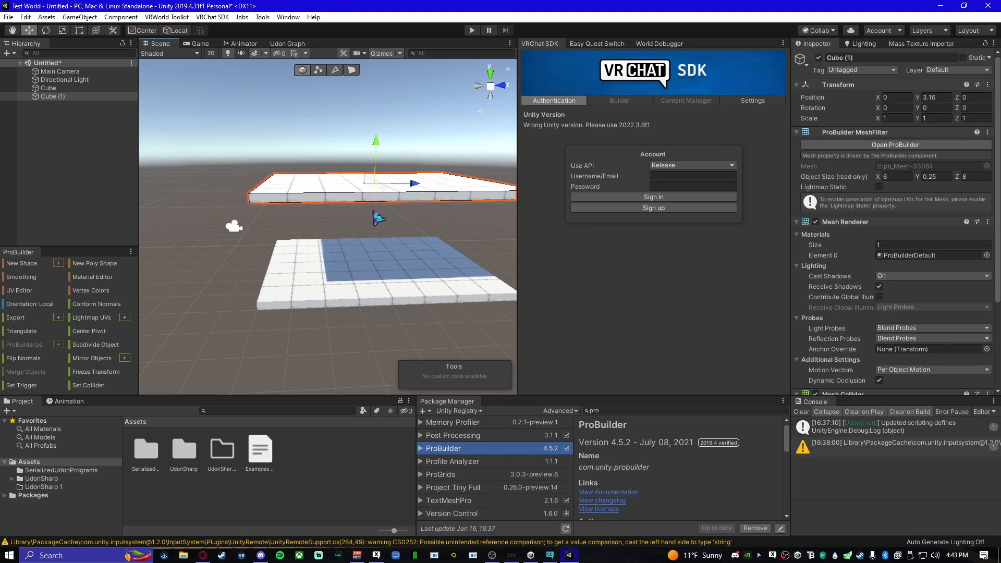
right_click_drag(363, 254, 455, 227)
left_click(459, 231)
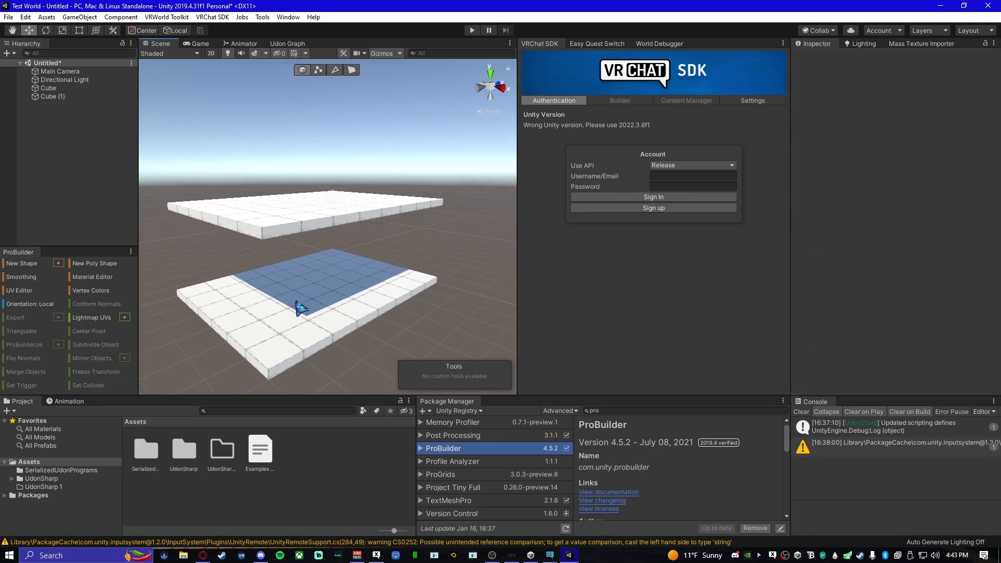
- Select the lower floor slab and duplicate it for a wall
left_click(273, 312)
right_click_drag(272, 312, 359, 296)
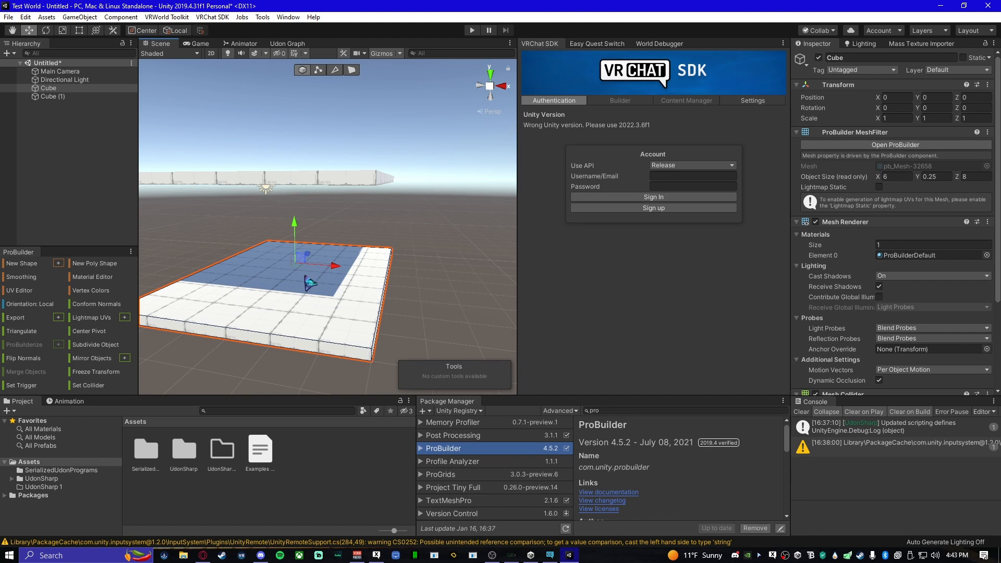
right_click_drag(324, 306, 318, 309)
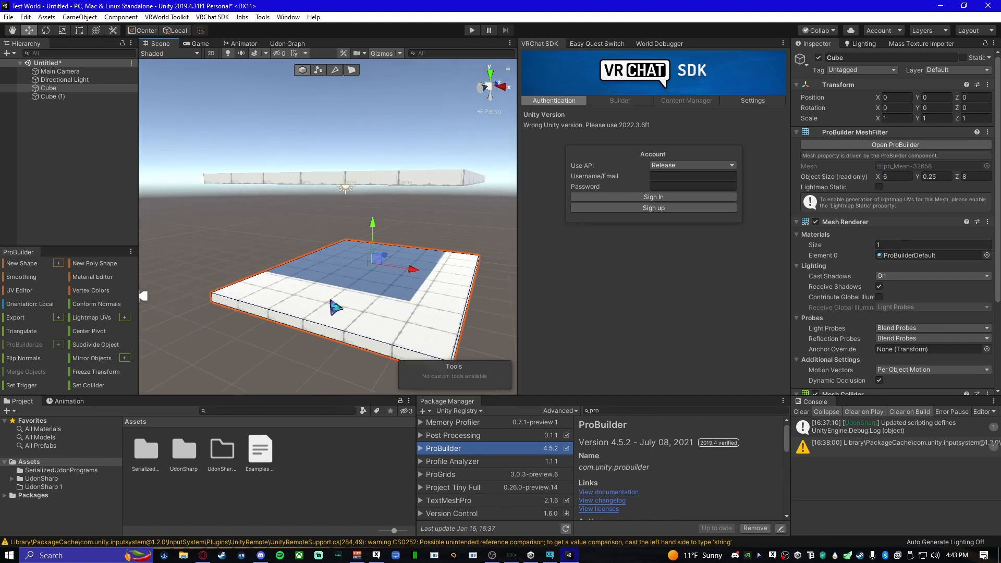
key("ctrl+d")
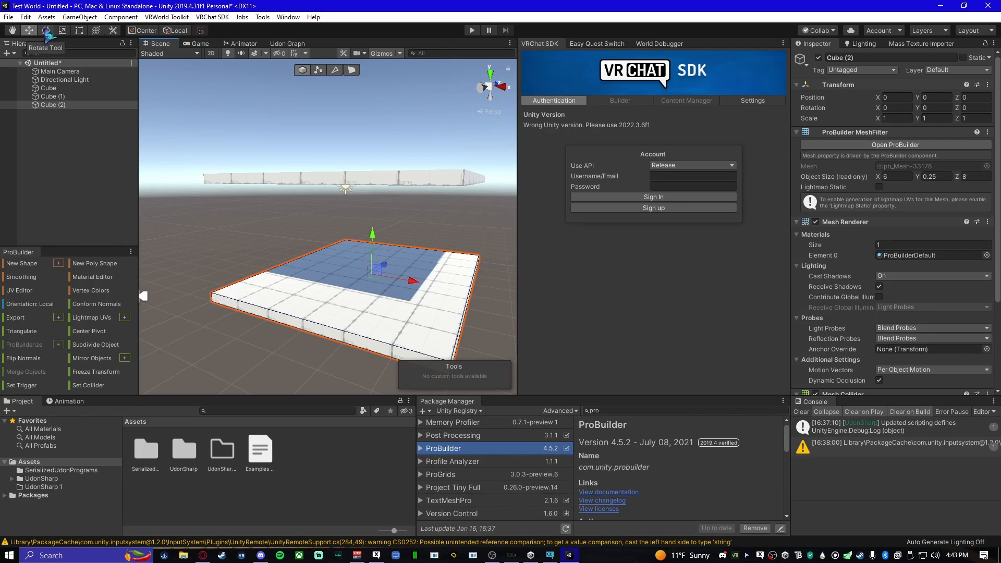
- Rotate the duplicated floor slab to -90 degrees about Z so that it stands upright as a wall
left_click(47, 31)
right_click_drag(338, 293, 281, 286)
key("d")
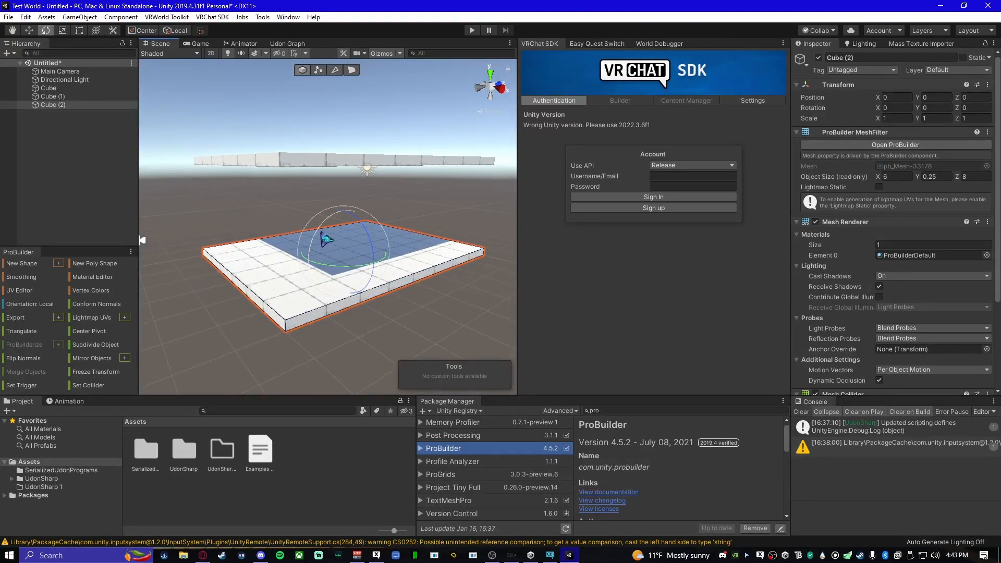
left_click_drag(325, 237, 321, 289)
key("ctrl+z")
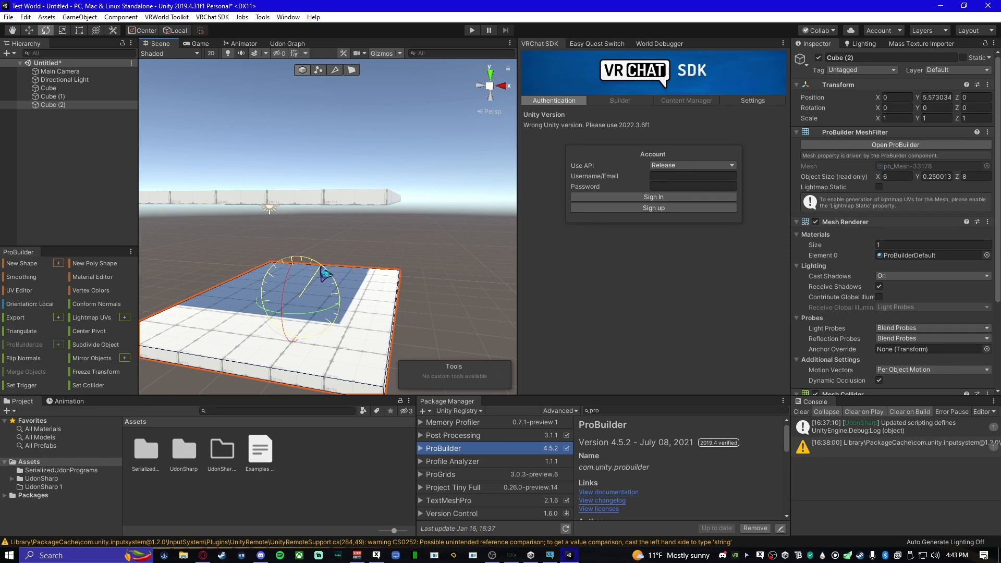
left_click_drag(332, 278, 424, 345)
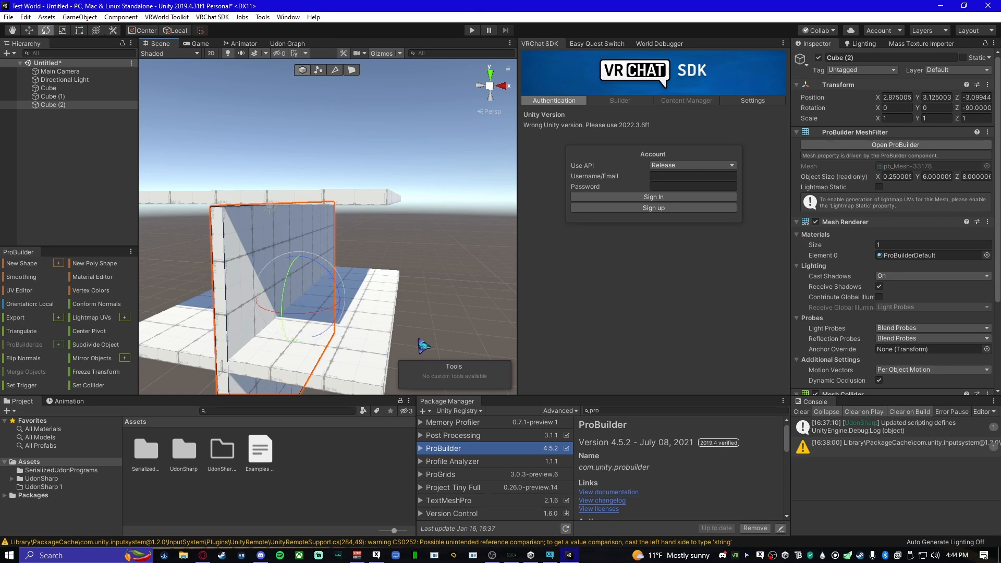
- Move the upright wall to the floor's side edge and align it there at X 5.76, Y 3.38, Z 0
right_click_drag(334, 308, 343, 320)
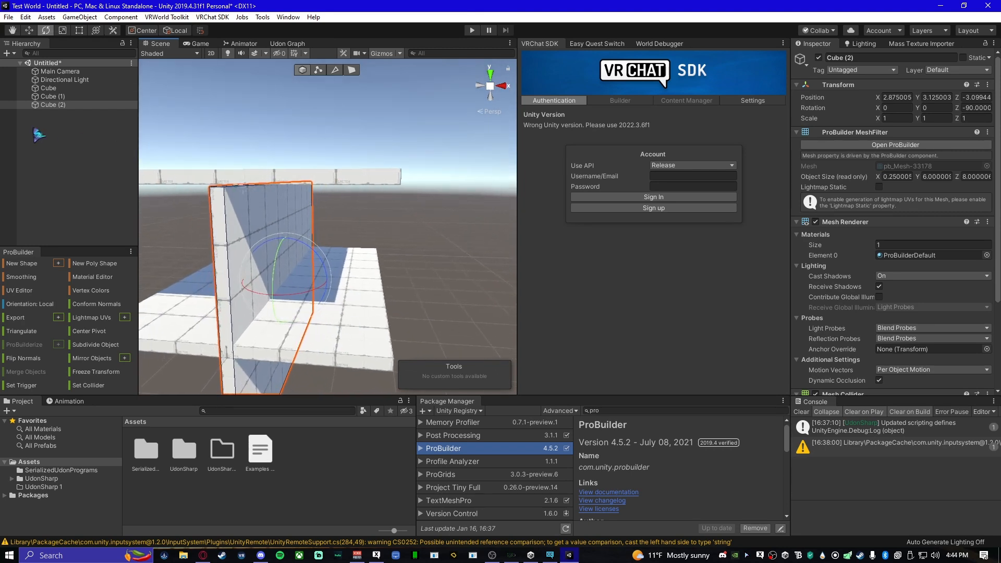
left_click(33, 35)
right_click_drag(330, 286, 331, 287)
key("s")
key("a")
left_click_drag(348, 281, 428, 284)
right_click_drag(307, 286, 254, 293)
key("d")
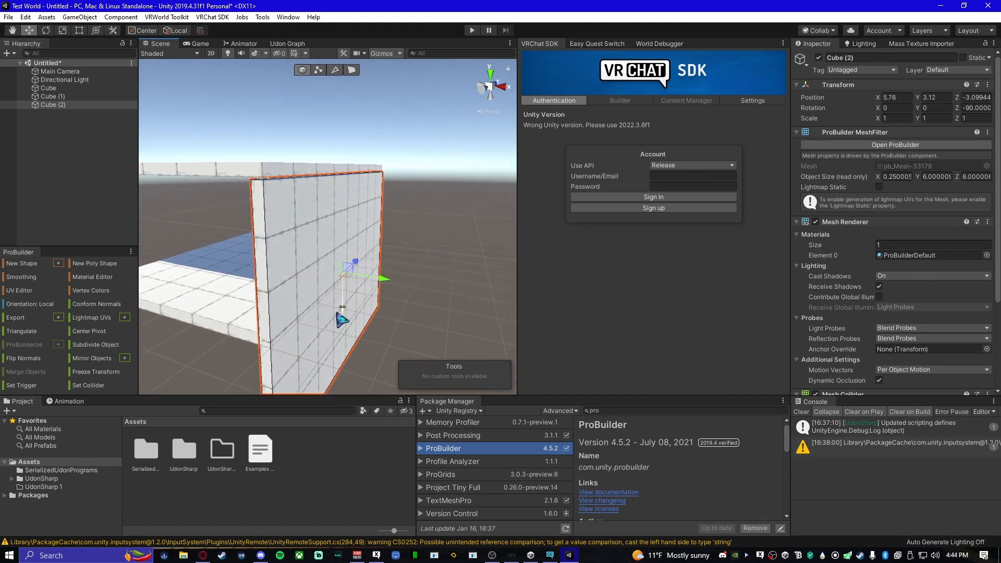
left_click_drag(349, 319, 346, 317)
right_click_drag(280, 324, 332, 94)
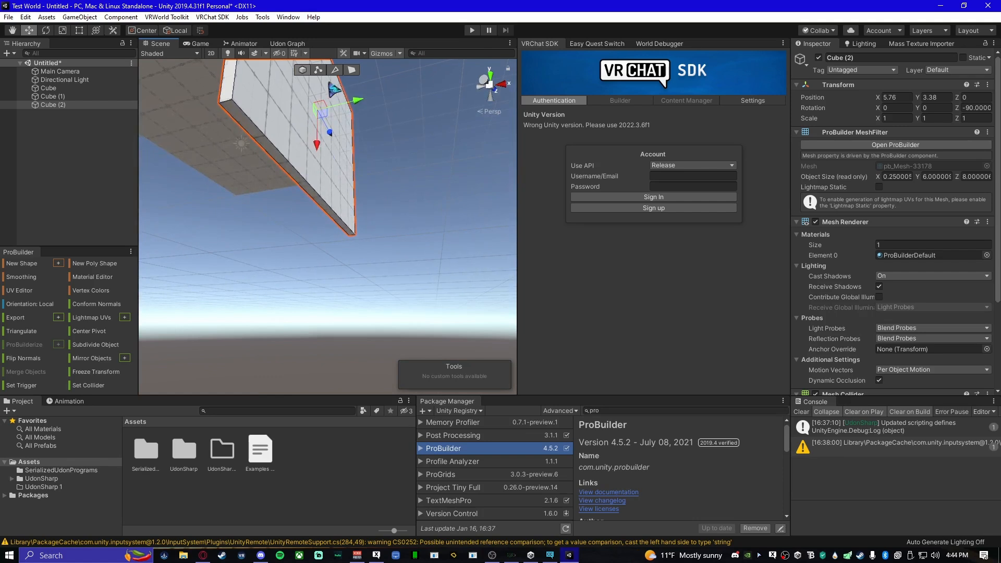
- Raise the wall's bottom face to the level of the floor slab, shortening the wall to about 3.38 units, and deselect it
left_click(351, 70)
left_click(266, 144)
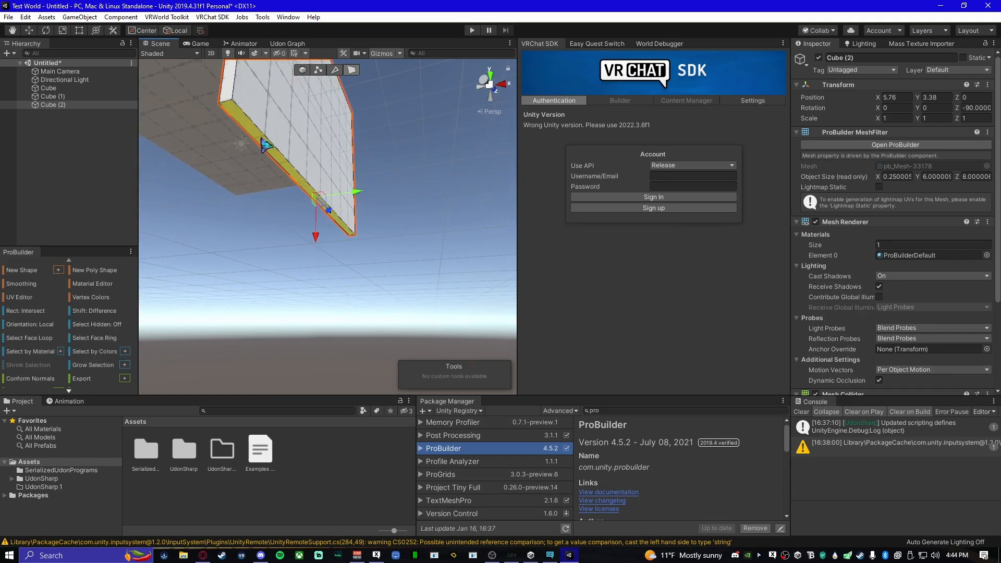
right_click_drag(320, 219, 351, 284)
middle_click_drag(351, 284, 330, 248)
left_click_drag(332, 249, 332, 226)
right_click_drag(332, 225, 326, 264)
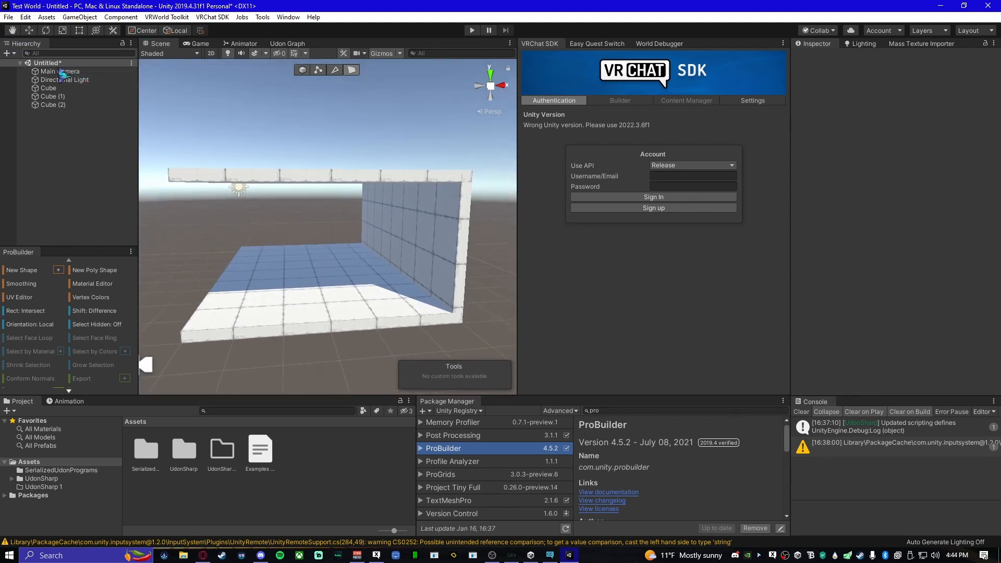
- Duplicate the shortened wall as a whole object, place the copy along the opposite side of the floor, and deselect it
left_click(406, 254)
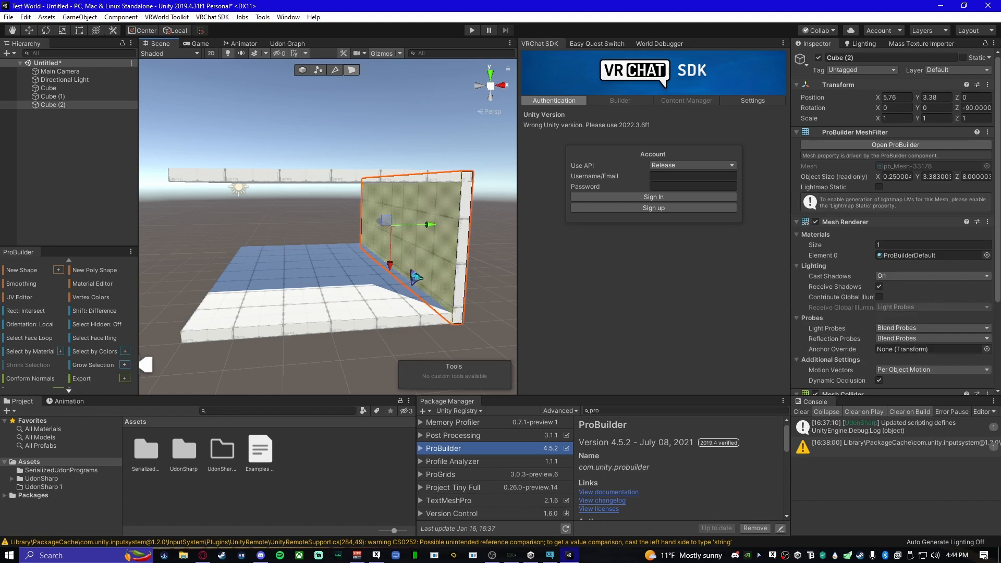
left_click(304, 70)
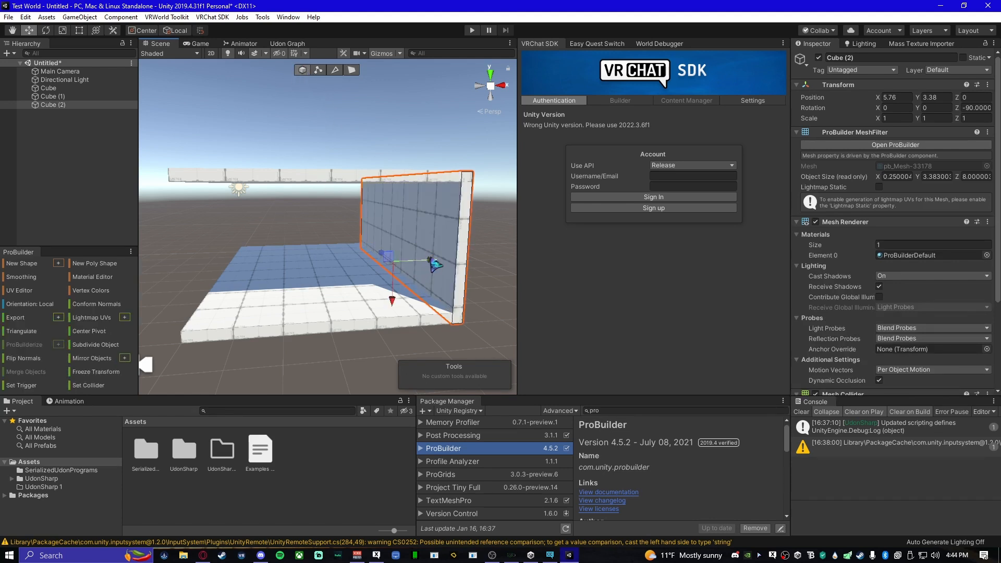
key("ctrl+d")
left_click_drag(435, 229, 283, 210)
right_click_drag(343, 326, 377, 301)
left_click(421, 203)
key("a")
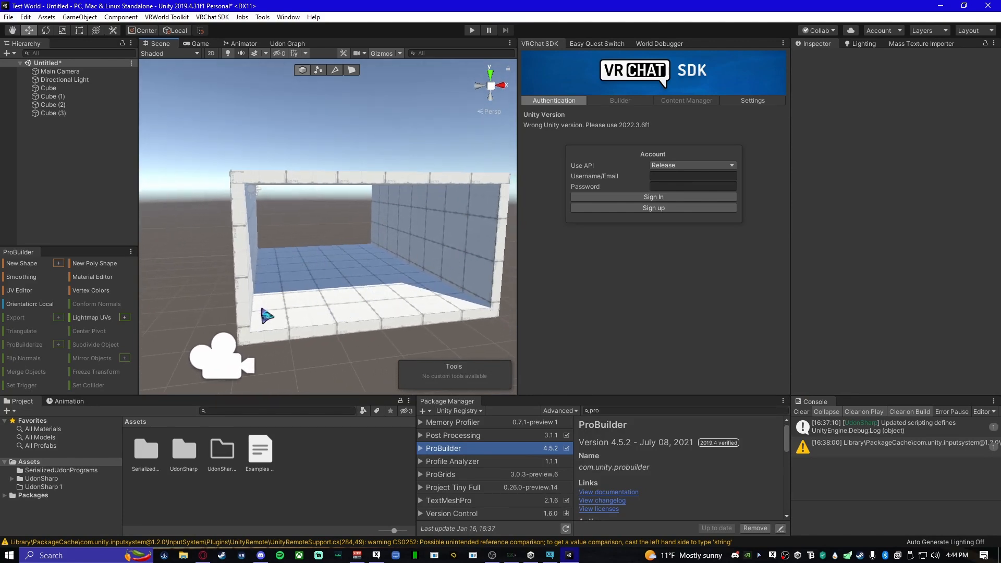
- Duplicate a side wall and move the copy out in front of the room's open end, to about X 2.9, Z -4.01
right_click_drag(221, 311, 265, 308)
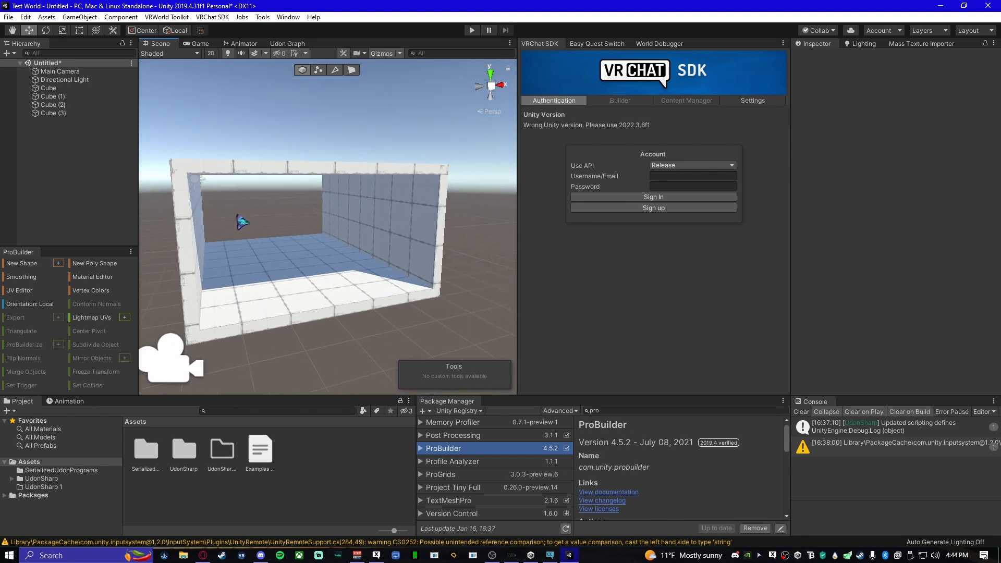
right_click_drag(243, 266, 359, 287)
key("a")
left_click(301, 275)
key("a")
key("ctrl+d")
left_click_drag(305, 206, 420, 238)
right_click_drag(374, 252, 250, 241)
key("d")
mouse_move(280, 231)
left_mouse_down()
mouse_move(309, 243)
mouse_move(290, 237)
left_mouse_up()
key("d")
right_click_drag(298, 252, 271, 237)
left_click_drag(301, 229, 400, 229)
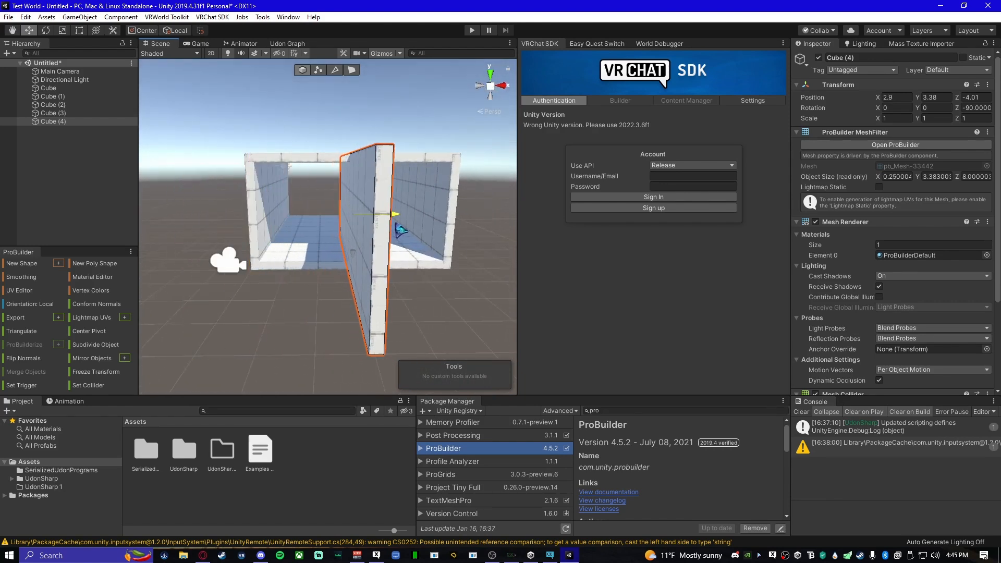
- Rotate the duplicated wall to -90 degrees about Y so that it stands across the room's open end
left_click(46, 30)
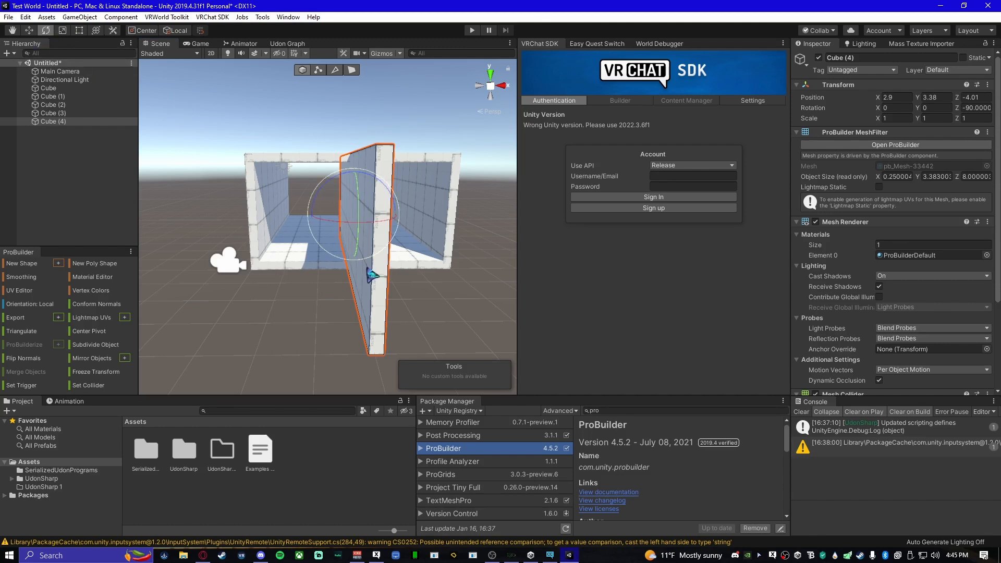
left_click_drag(332, 222, 432, 241)
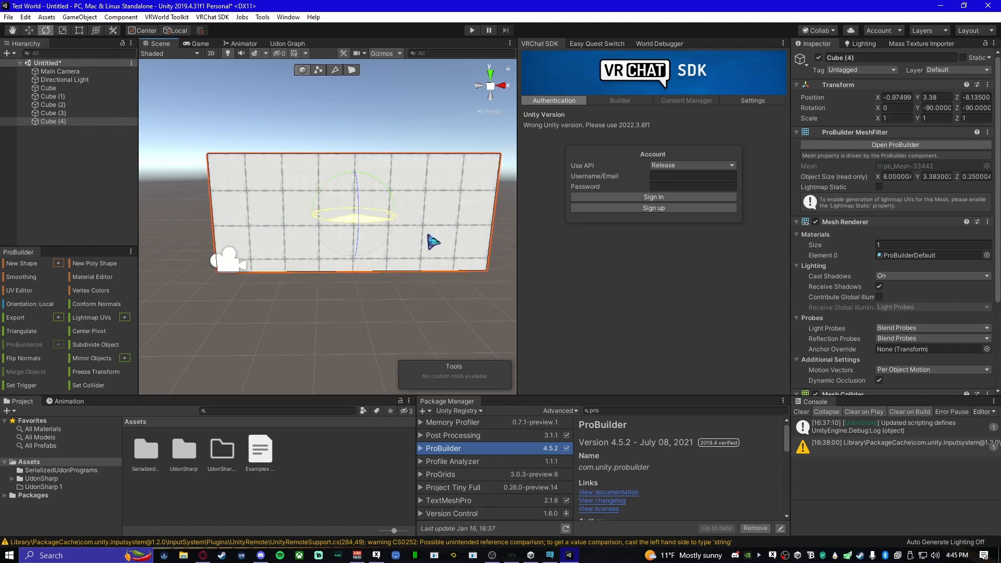
key("ctrl+z")
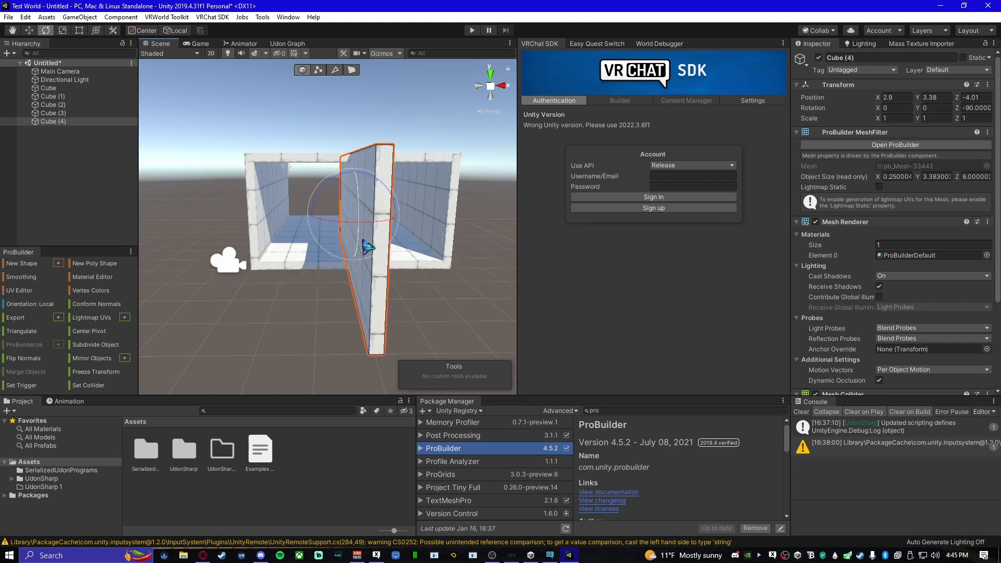
left_click_drag(340, 231, 463, 241)
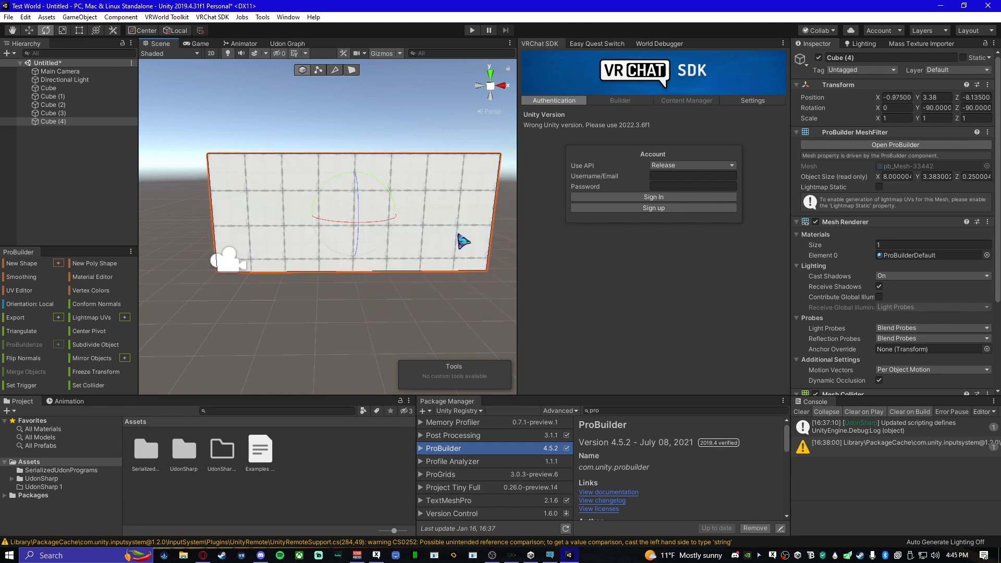
- Pull in the end wall's overhanging side face to shorten it to about 6.04 units, matching the room's width, and deselect it
left_click(29, 30)
left_click_drag(286, 286, 377, 295, "alt")
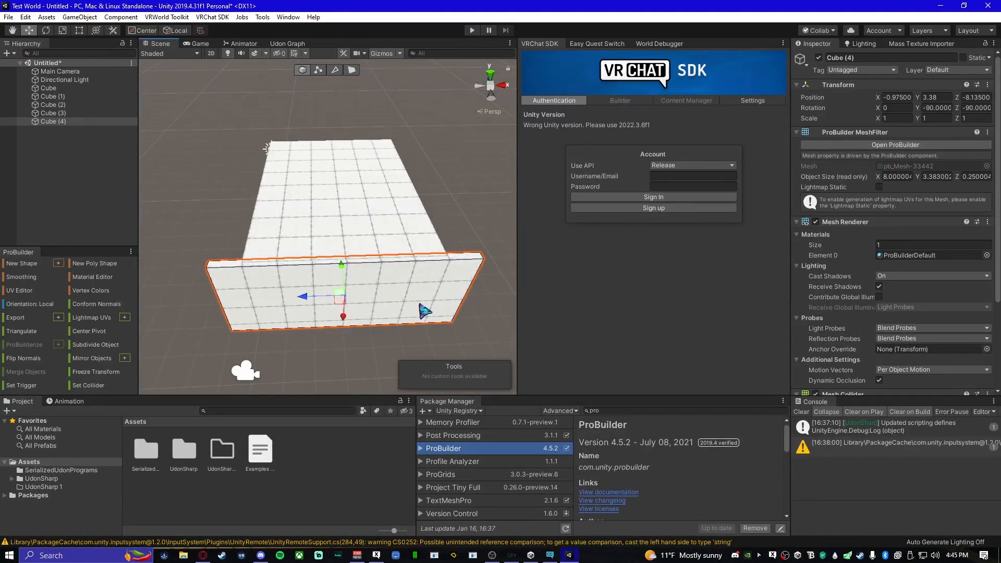
left_click_drag(380, 302, 293, 199, "alt")
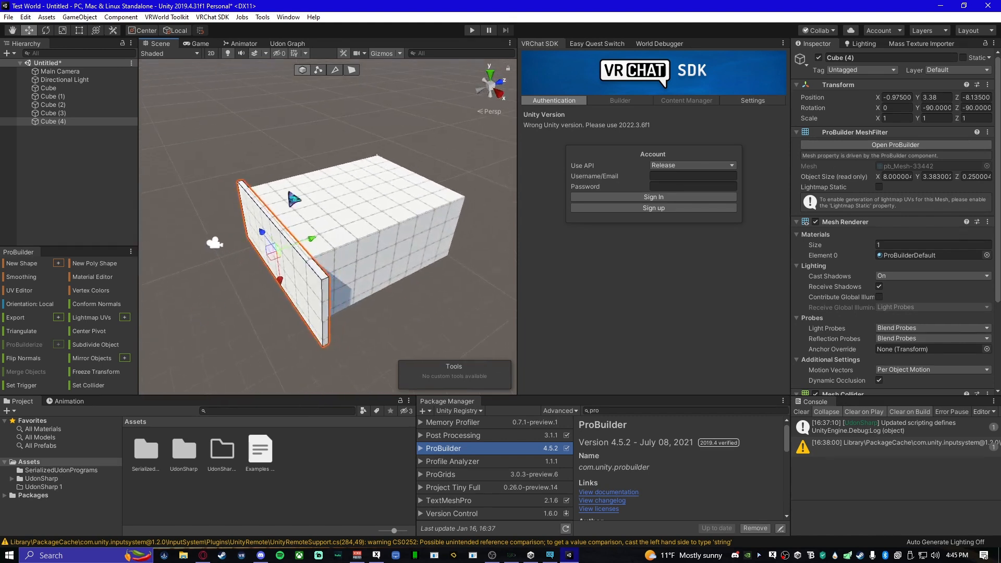
left_click(348, 73)
left_click_drag(329, 284, 416, 342, "alt")
left_click(337, 248)
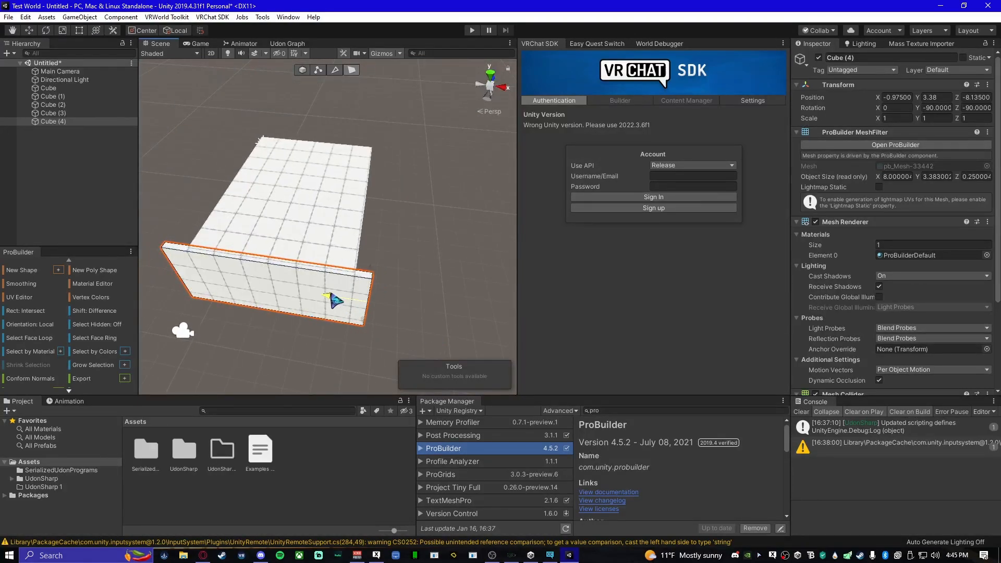
left_click_drag(323, 294, 390, 305, "alt")
left_click(406, 304)
right_click_drag(386, 298, 388, 146)
left_click(388, 145)
right_click_drag(234, 258, 360, 243)
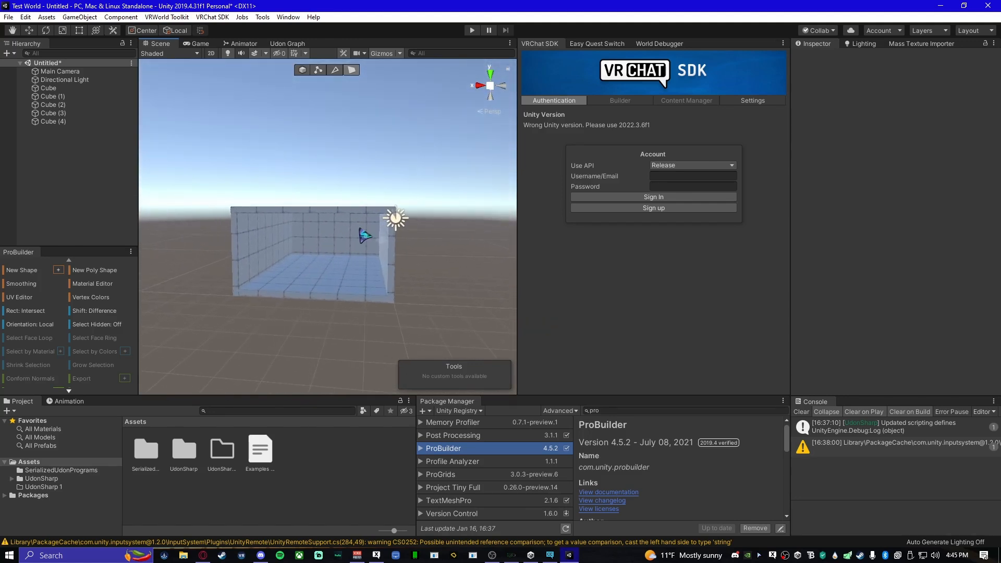
- Duplicate the end wall as an object and move the copy to the opposite open end at about Z 0.076
left_click(303, 70)
left_click(313, 246)
right_click_drag(313, 246, 281, 262)
key("d")
key("ctrl+d")
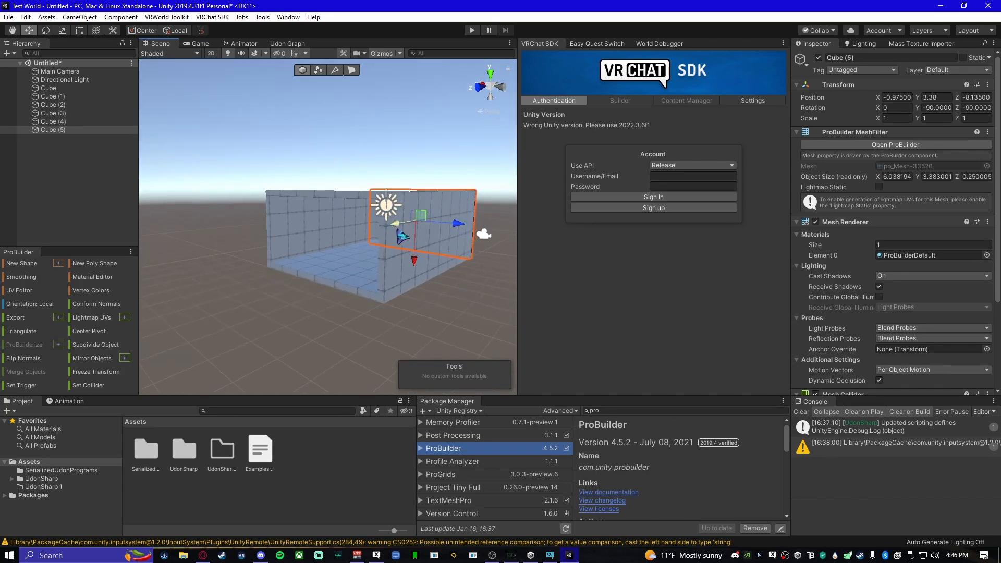
left_click_drag(289, 241, 280, 243)
right_click_drag(355, 325, 279, 344)
key("d")
key("w")
left_click_drag(262, 372, 260, 202, "alt")
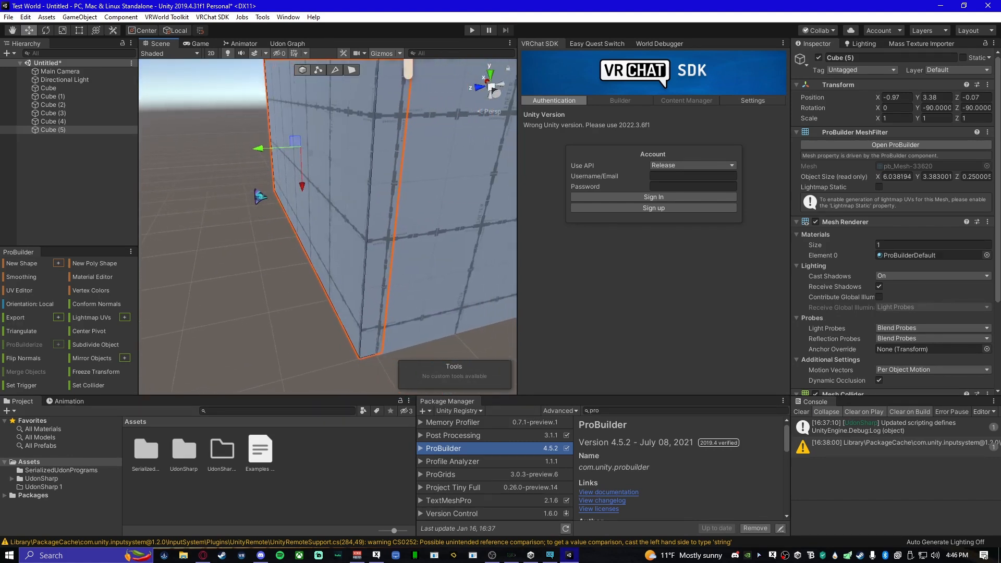
left_click_drag(266, 156, 257, 160)
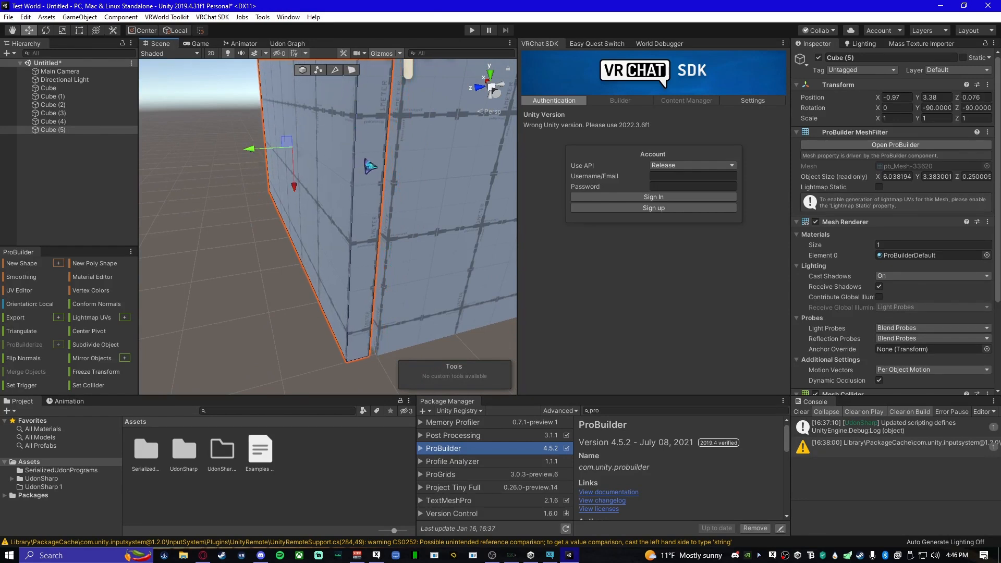
- Pull in the new end wall's side face to shorten it to about 3.45 units, leaving a doorway gap, and deselect it
left_click(351, 70)
left_click(372, 183)
left_click_drag(372, 183, 356, 298, "alt")
left_click_drag(406, 263, 416, 273)
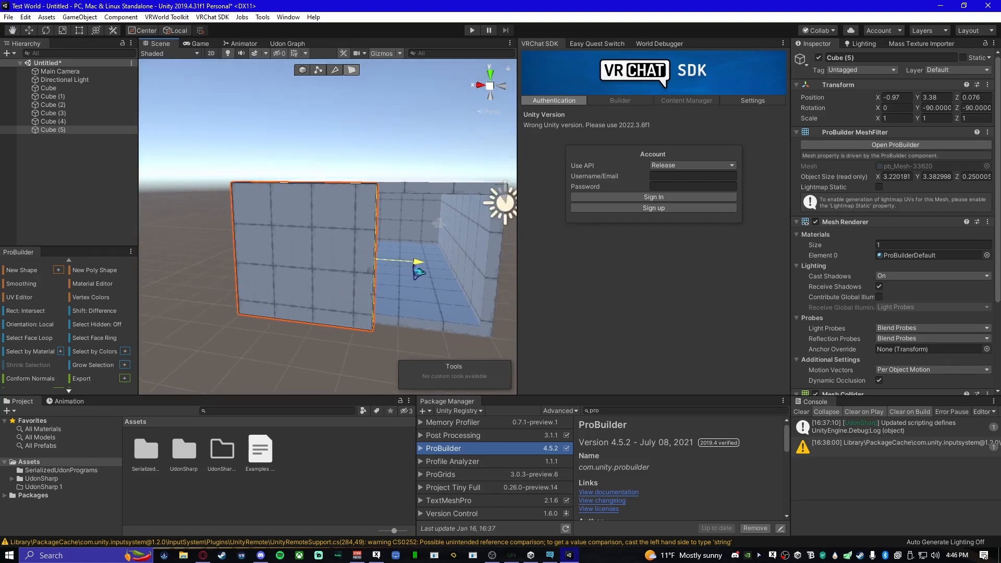
left_click(302, 71)
left_click_drag(341, 263, 379, 296, "alt")
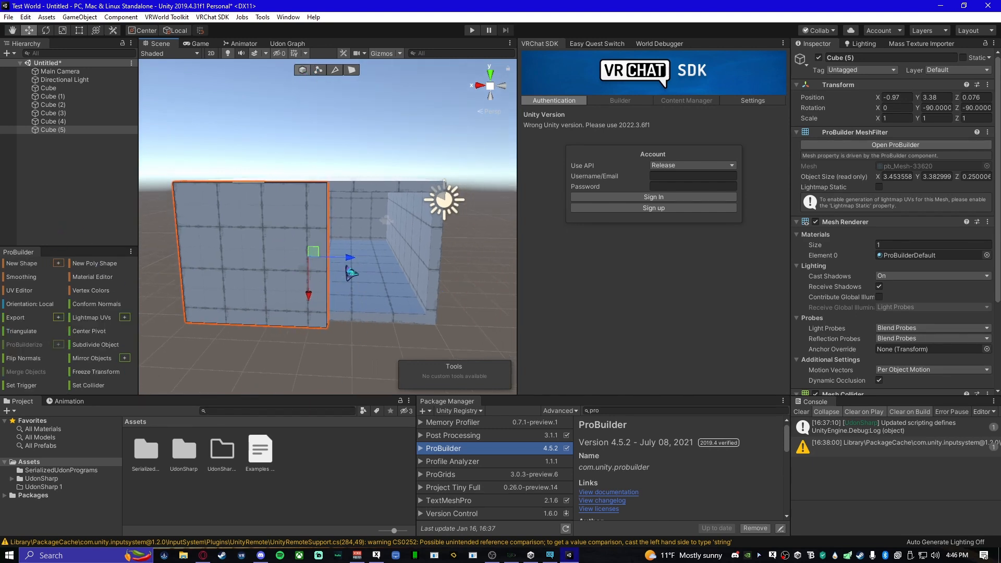
left_click_drag(302, 293, 331, 281, "alt")
left_click(420, 149)
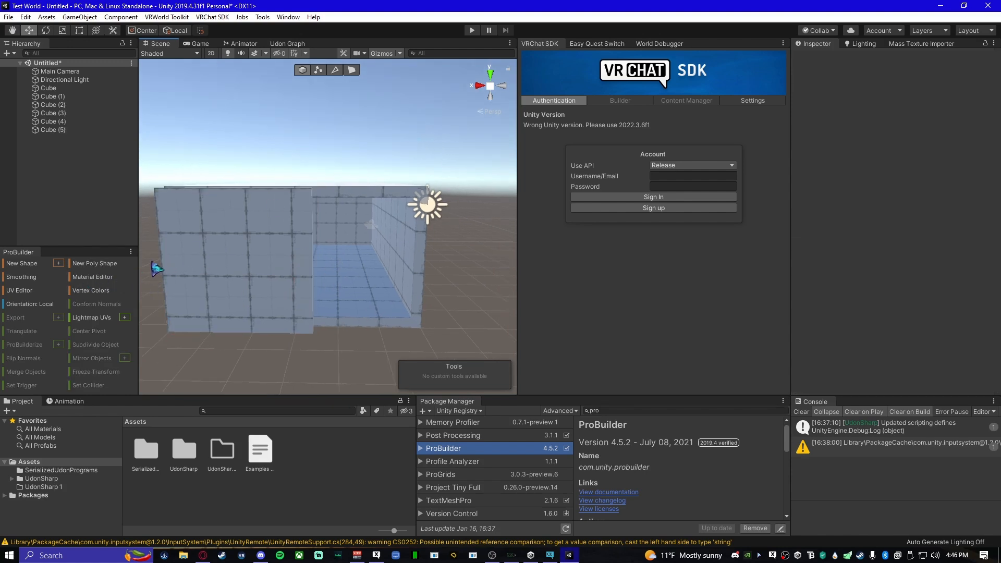
- Start a new ProBuilder shape with custom settings and choose Door as its type
left_click(61, 264)
left_click(205, 215)
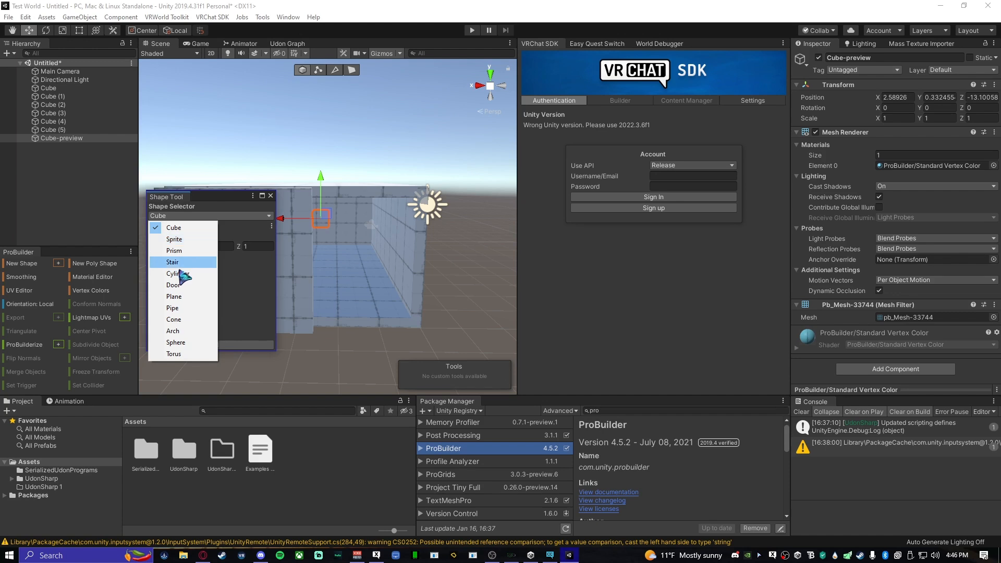
left_click(185, 286)
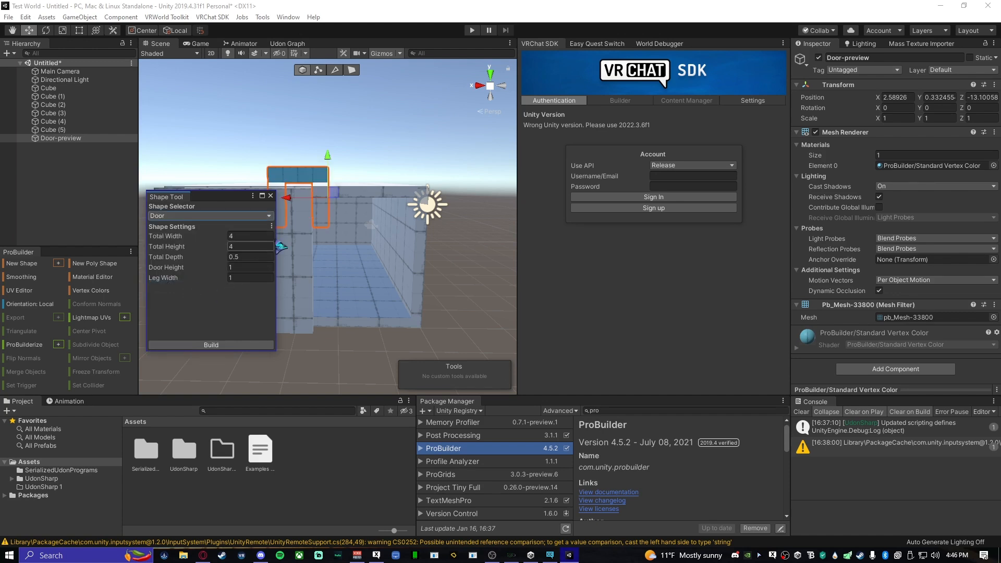
- Position the door preview outside the open end at about X 1.1, Y 0.19, Z 1.24, build it, and close the shape settings
right_click_drag(310, 263, 335, 230)
left_click_drag(341, 234, 370, 292)
right_click_drag(370, 292, 264, 272)
right_click_drag(379, 301, 365, 317)
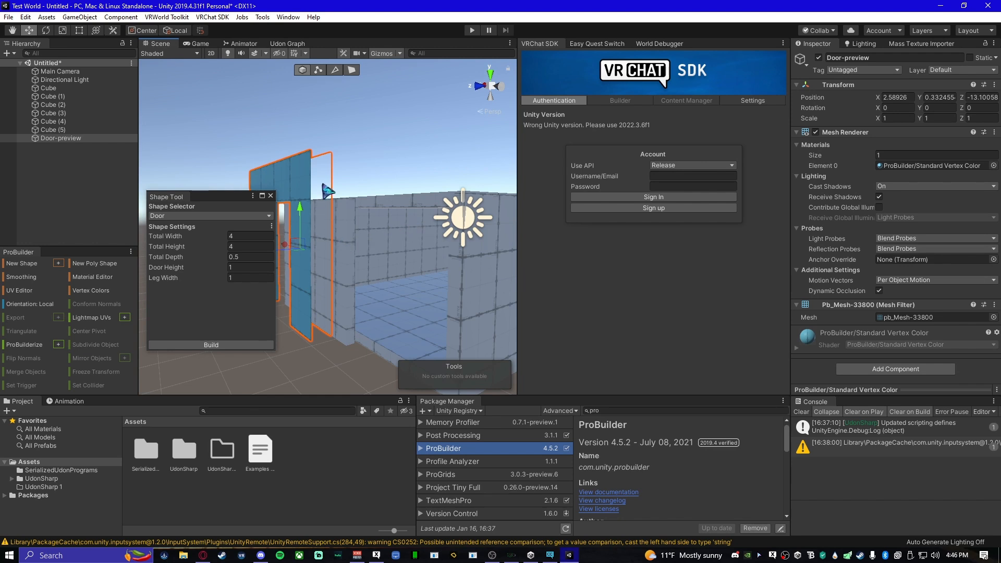
right_click_drag(334, 297, 385, 307)
right_click_drag(369, 266, 382, 266)
left_click_drag(402, 179, 402, 184)
left_click_drag(360, 231, 472, 229)
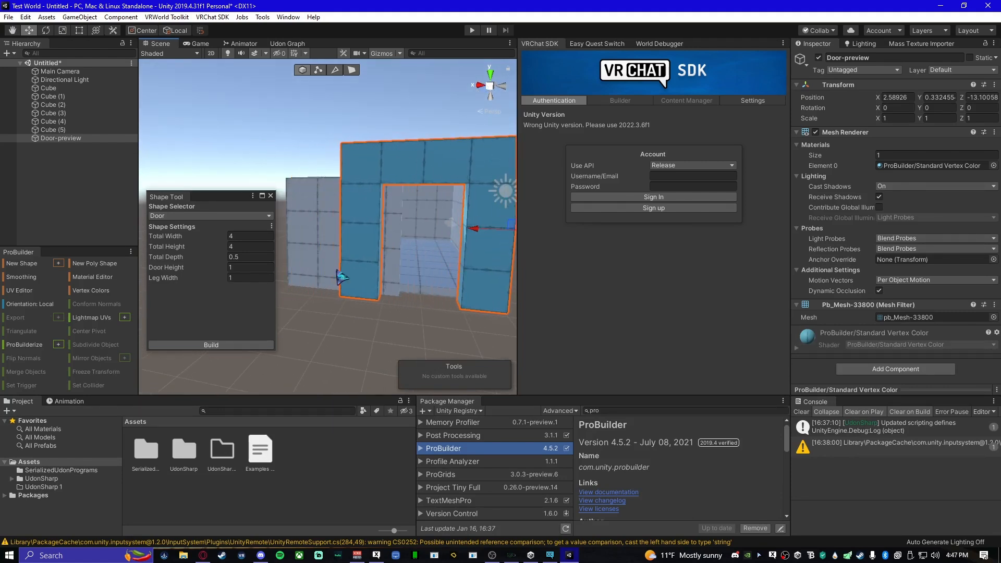
left_click(224, 345)
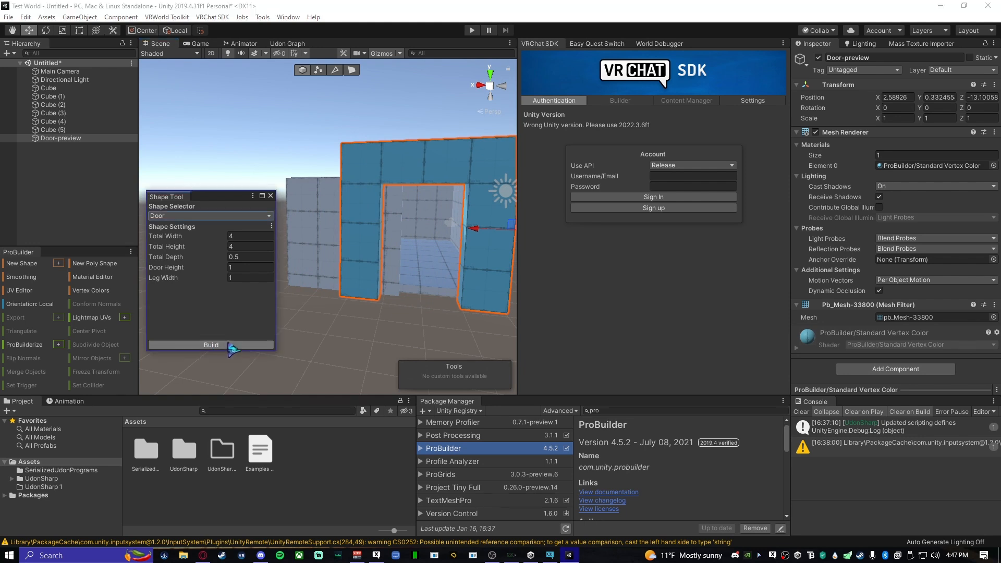
left_click(271, 196)
- Select the ceiling slab and raise it above the walls to about Y 3.94
right_click_drag(334, 245, 414, 312)
left_click(327, 323)
right_click_drag(285, 327, 335, 322)
key("w")
left_click(334, 319)
key("f")
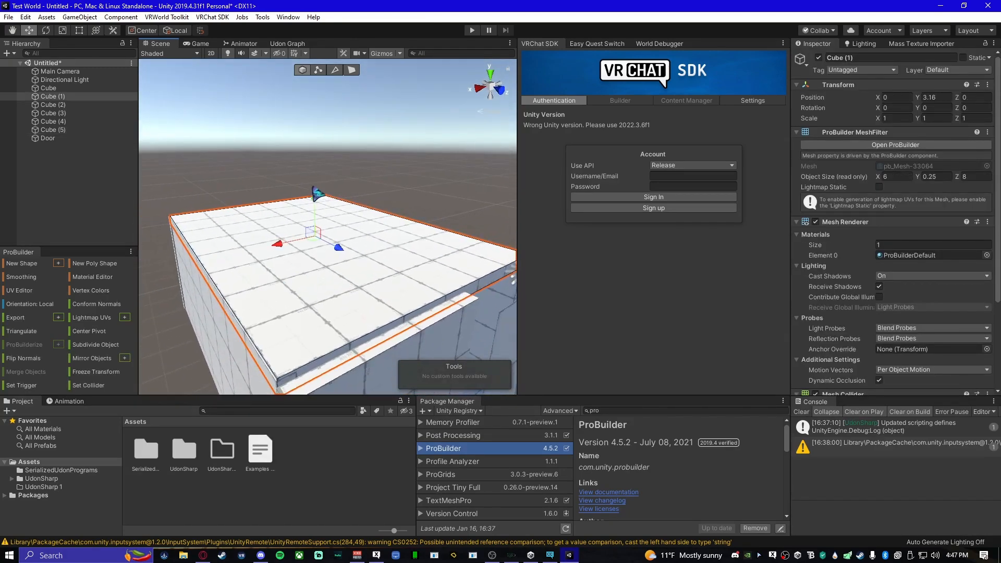
left_click_drag(316, 201, 300, 174)
mouse_move(300, 174)
right_mouse_down()
mouse_move(431, 245)
mouse_move(426, 264)
mouse_move(331, 240)
mouse_move(296, 191)
right_mouse_up()
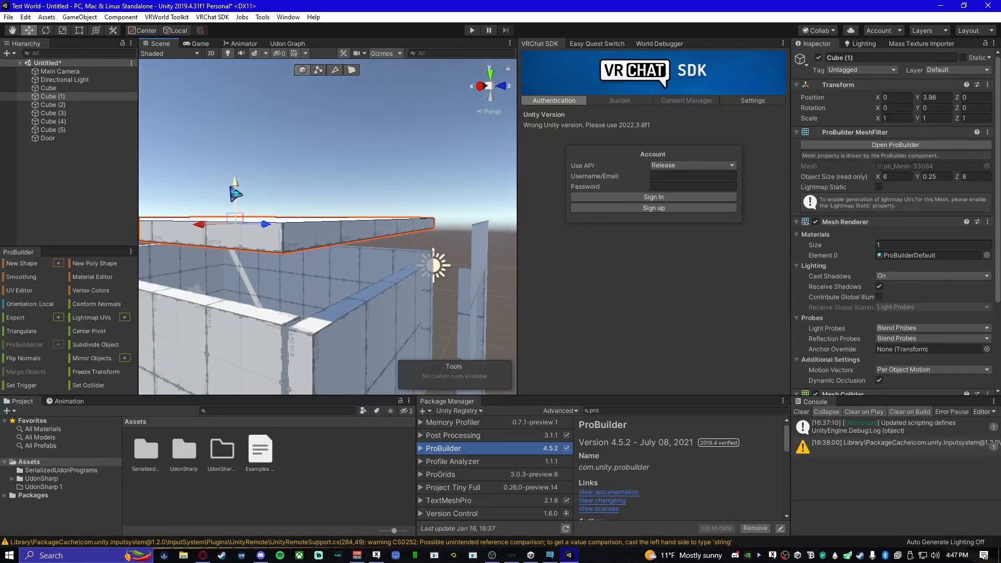
left_click_drag(237, 186, 237, 190)
right_click_drag(296, 229, 271, 241)
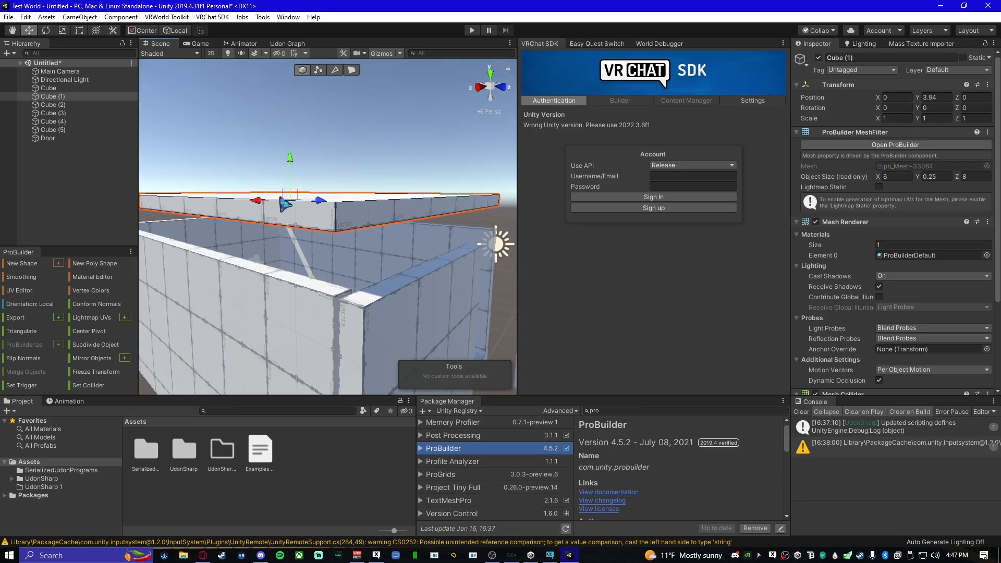
- Select the top faces of all the walls together and raise them to meet the ceiling slab, about 4.19 units tall
left_click(352, 70)
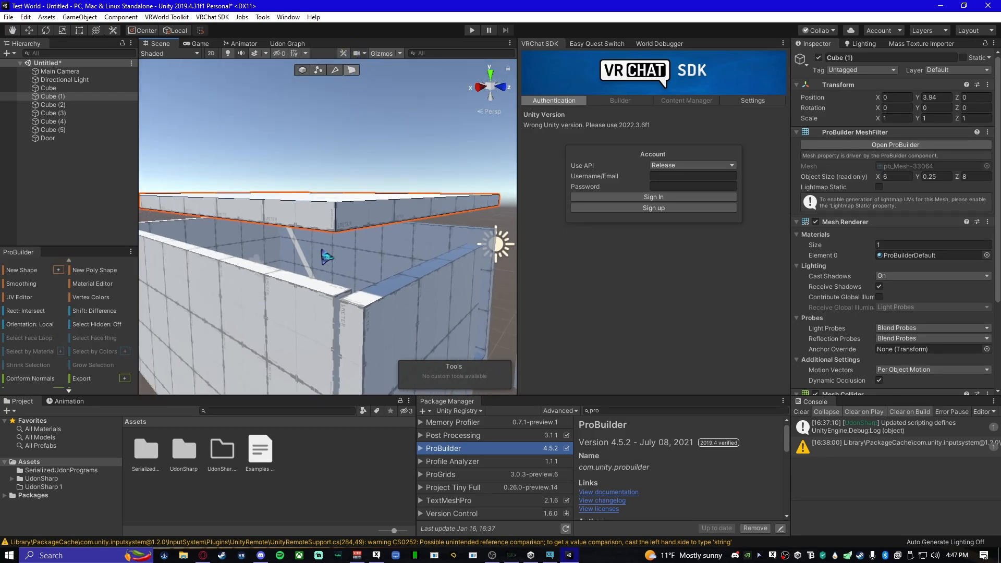
right_click_drag(314, 267, 326, 306)
left_click(311, 280)
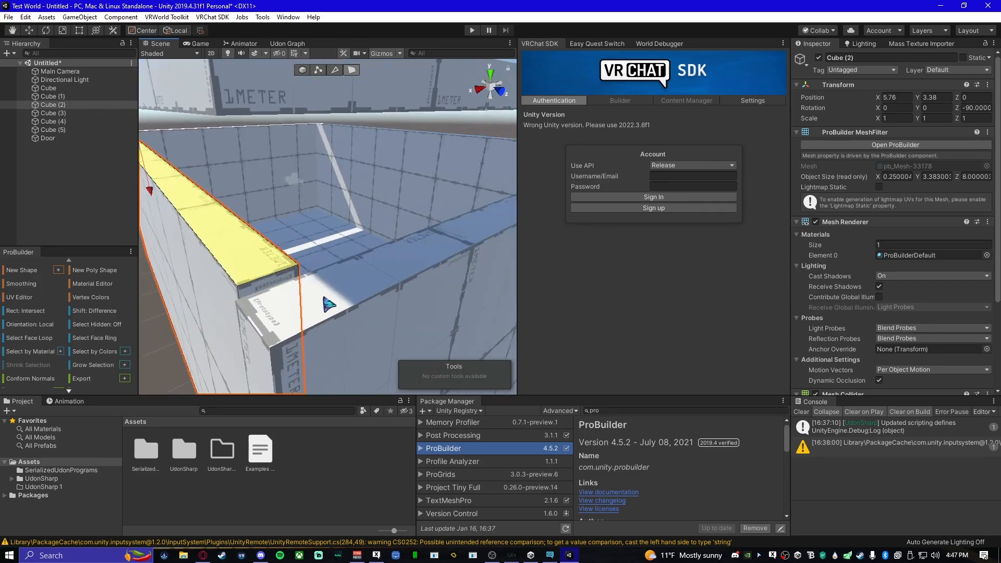
left_click(357, 293, "shift")
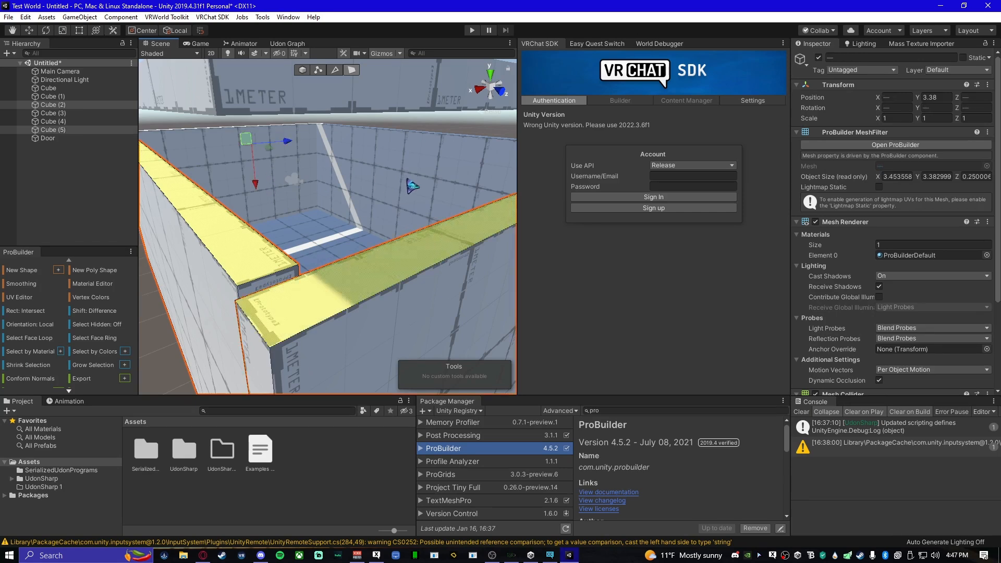
right_click_drag(341, 249, 557, 298)
right_click_drag(279, 306, 327, 268)
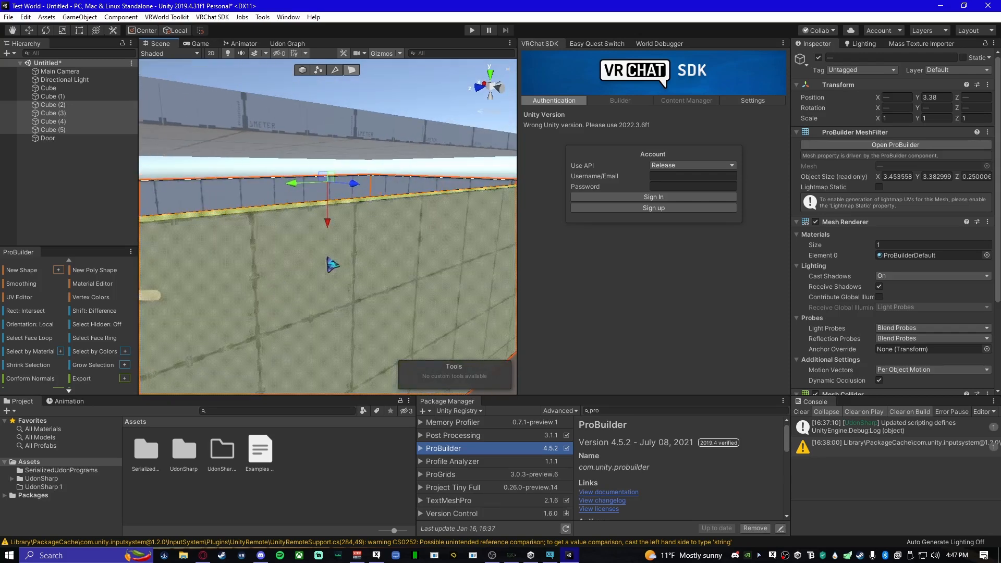
right_click_drag(319, 198, 361, 235)
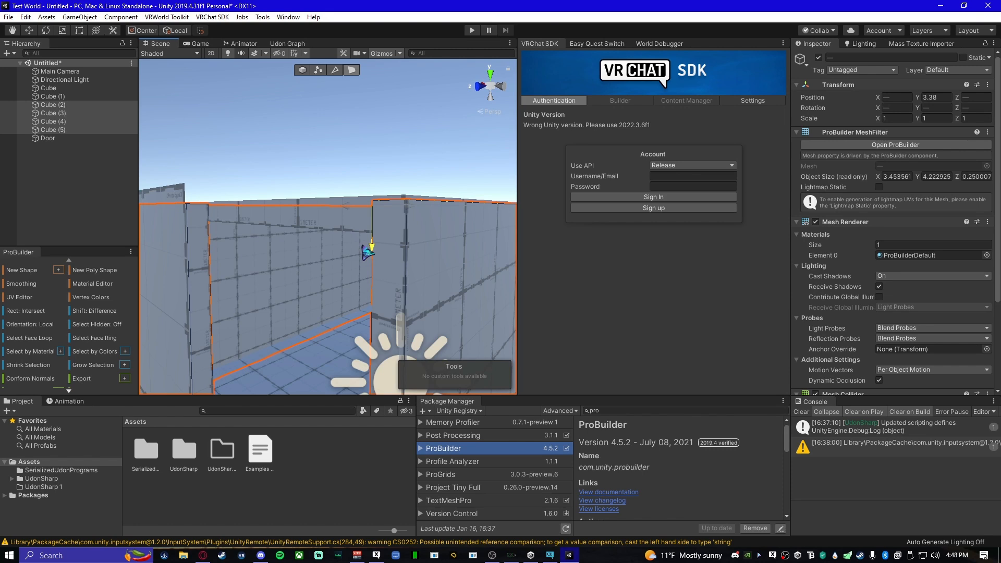
- Return to whole-object editing, line up the door with the room's open end, and select the short end wall beside it
left_click(357, 152)
right_click_drag(358, 152, 329, 83)
left_click(304, 74)
right_click_drag(302, 247, 411, 300)
left_click(351, 273)
right_click_drag(351, 273, 234, 261)
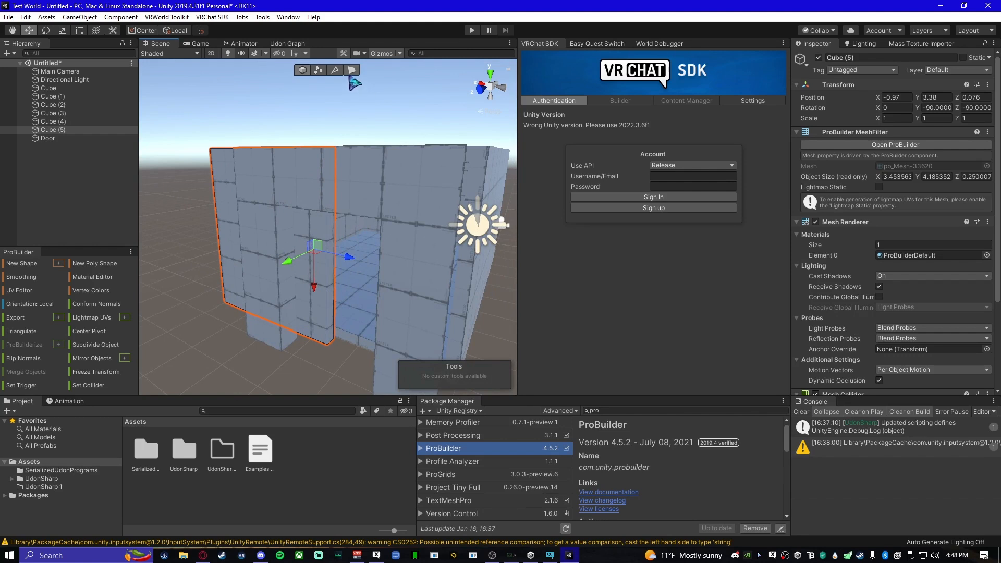
- Select the short end wall's side face and pull it in to shorten the wall to about 2.03 units
left_click(352, 70)
left_click(331, 285)
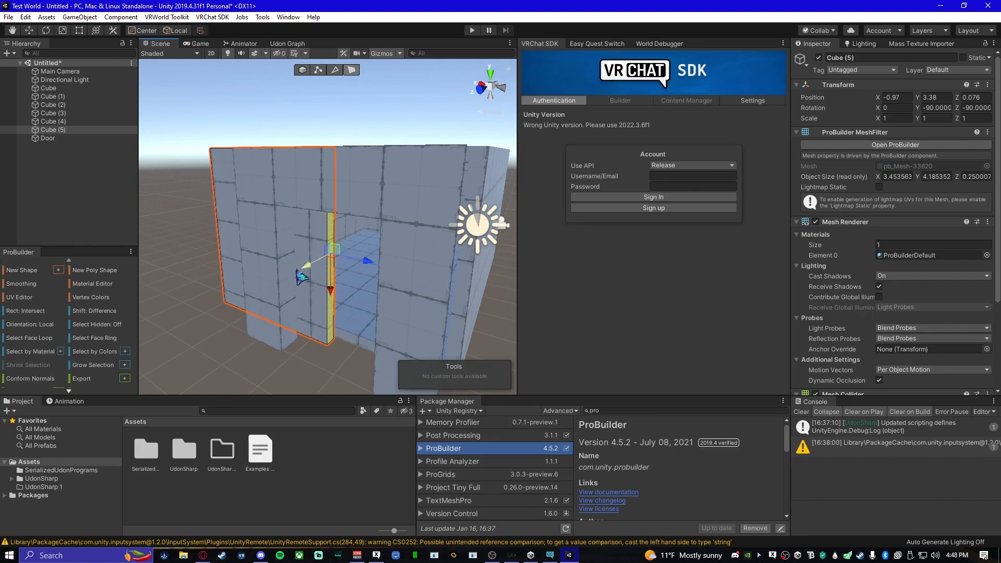
left_click_drag(369, 263, 300, 251)
right_click_drag(301, 250, 383, 261)
left_click_drag(388, 241, 400, 233)
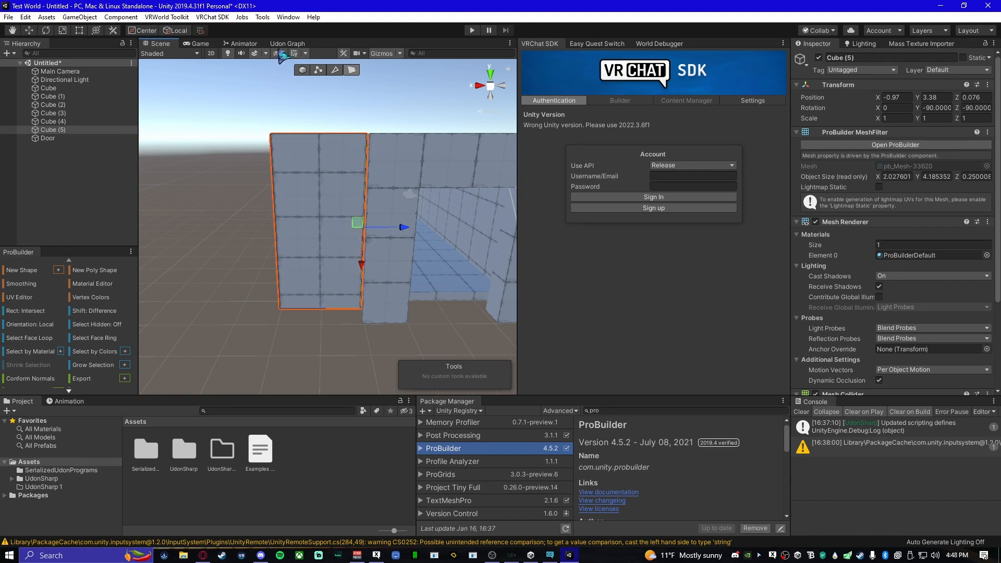
- Select the door object and move it outward, clear of the room, to about Z 3.73
left_click(303, 71)
right_click_drag(310, 325, 451, 281)
left_click(432, 215)
right_click_drag(376, 271, 383, 282)
left_click_drag(305, 248, 368, 266)
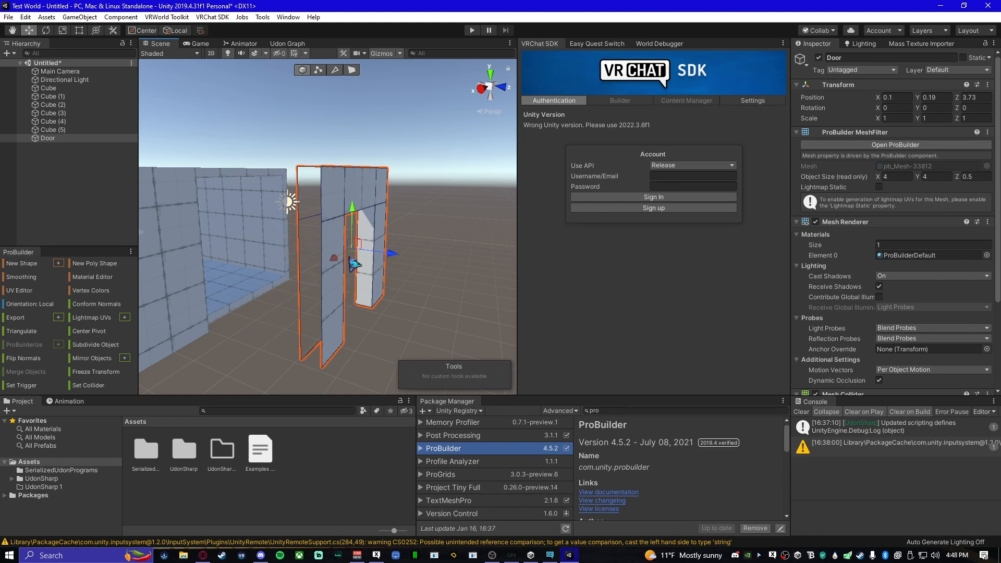
right_click_drag(366, 296, 346, 243)
right_click_drag(266, 96, 317, 124)
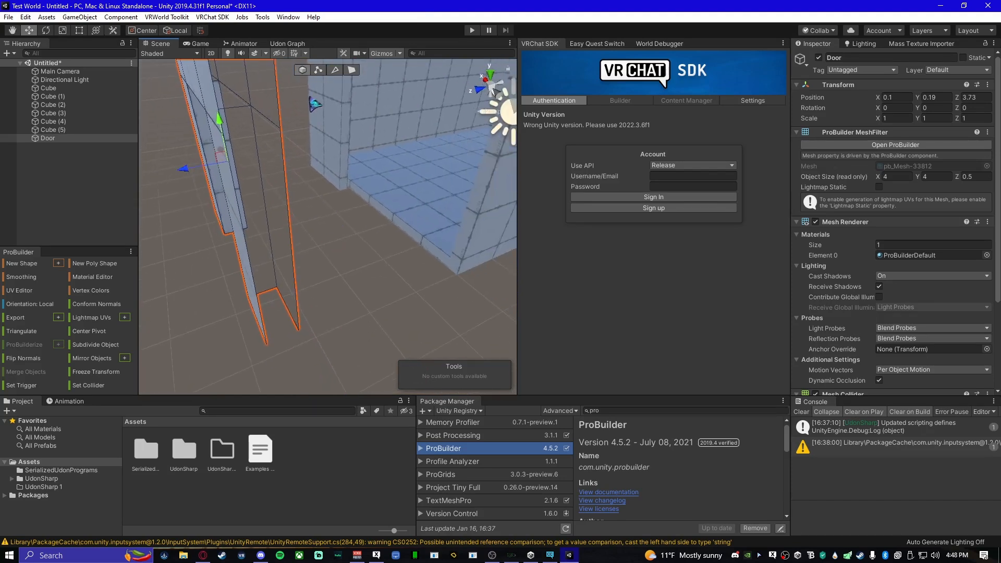
- Try to shift a vertical edge of the door frame along its depth
left_click(335, 70)
right_click_drag(307, 307, 323, 283)
left_click(325, 269)
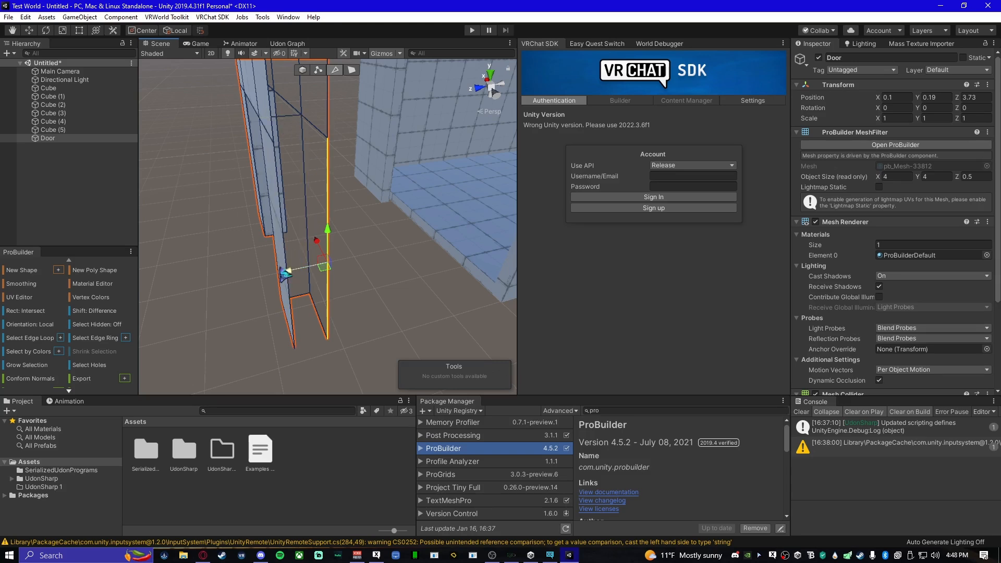
left_click_drag(288, 275, 327, 276)
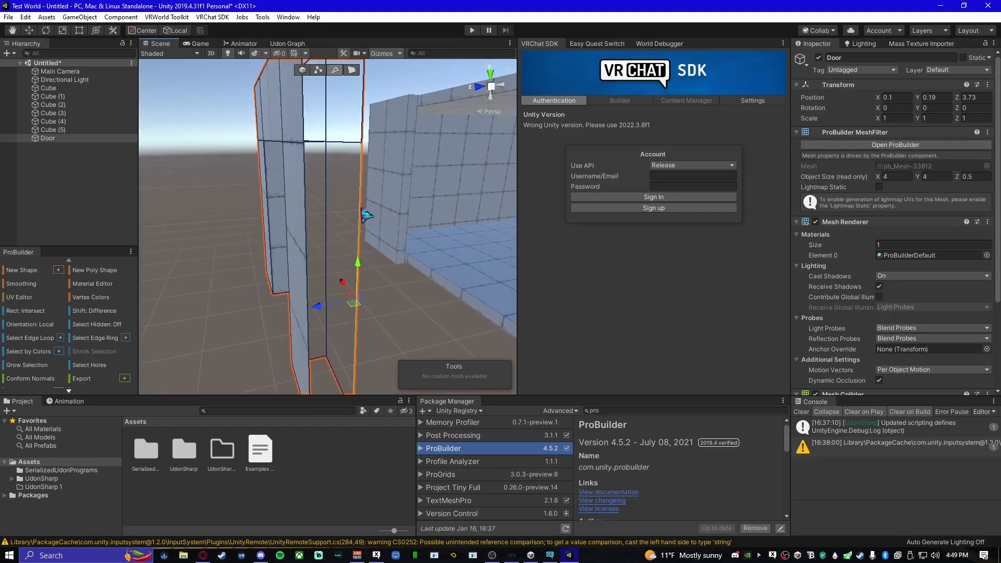
left_click_drag(346, 260, 315, 283, "alt")
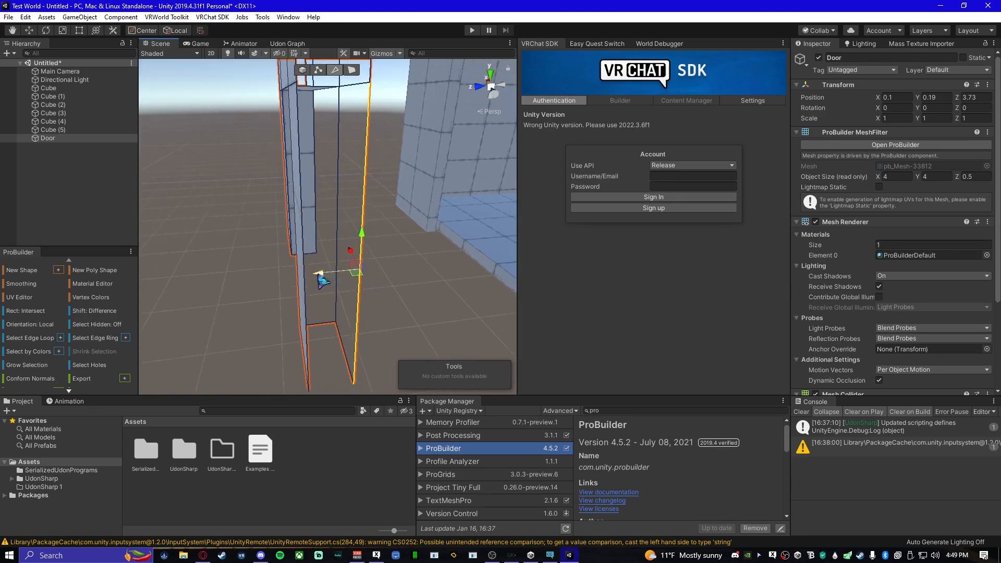
left_click_drag(323, 281, 304, 301, "shift")
- Select the door frame's opposite vertical edge and adjust it to make the frame about 0.52 units thick
left_click(356, 268)
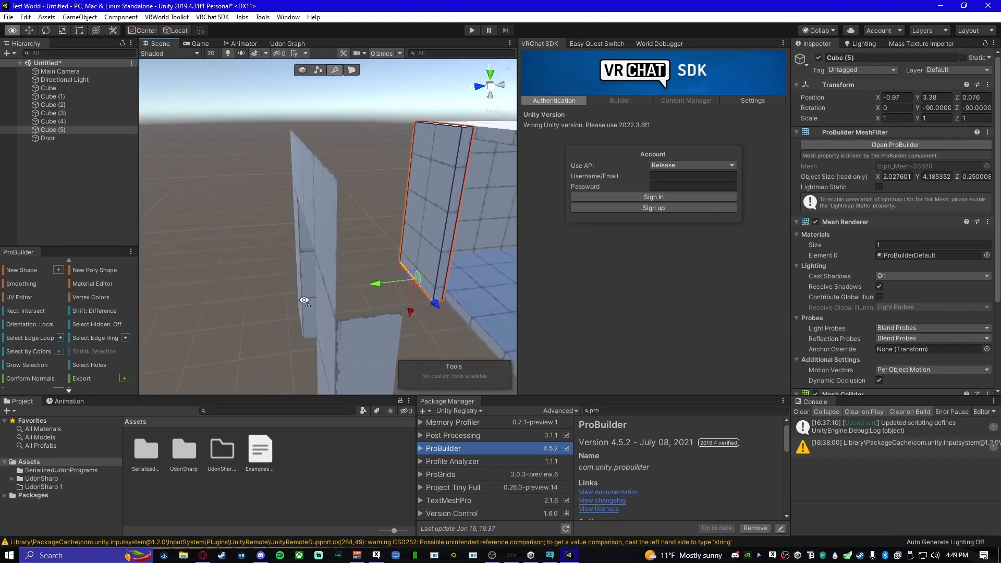
left_click(363, 277)
left_click_drag(353, 304, 303, 306, "alt")
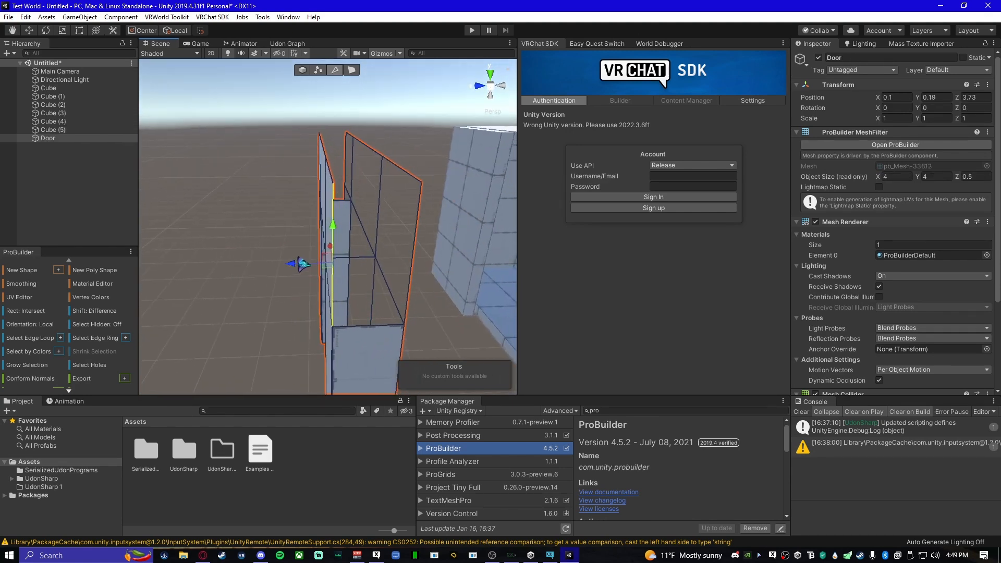
left_click_drag(320, 271, 377, 269)
right_click_drag(347, 297, 228, 275)
key("a")
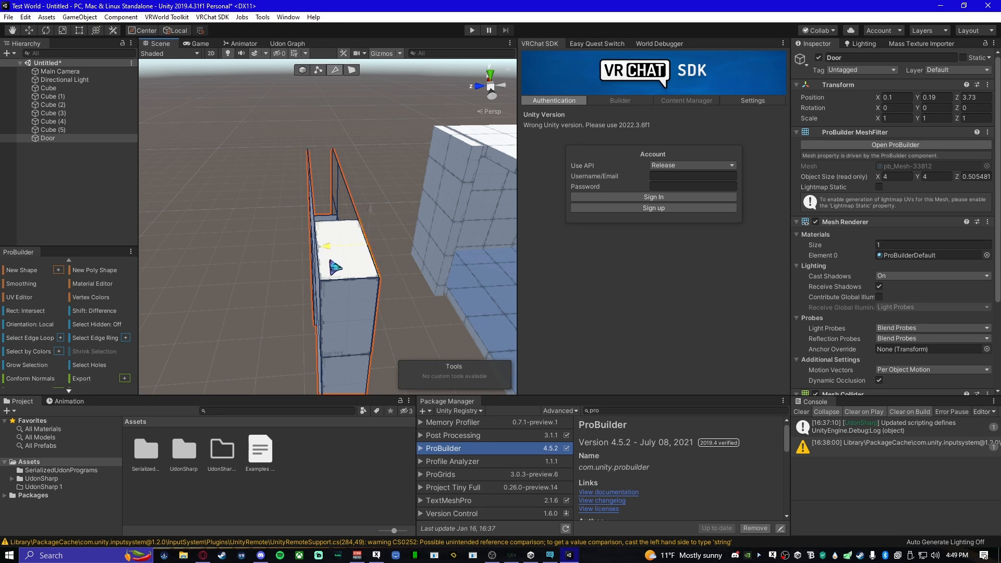
right_click_drag(330, 281, 362, 305)
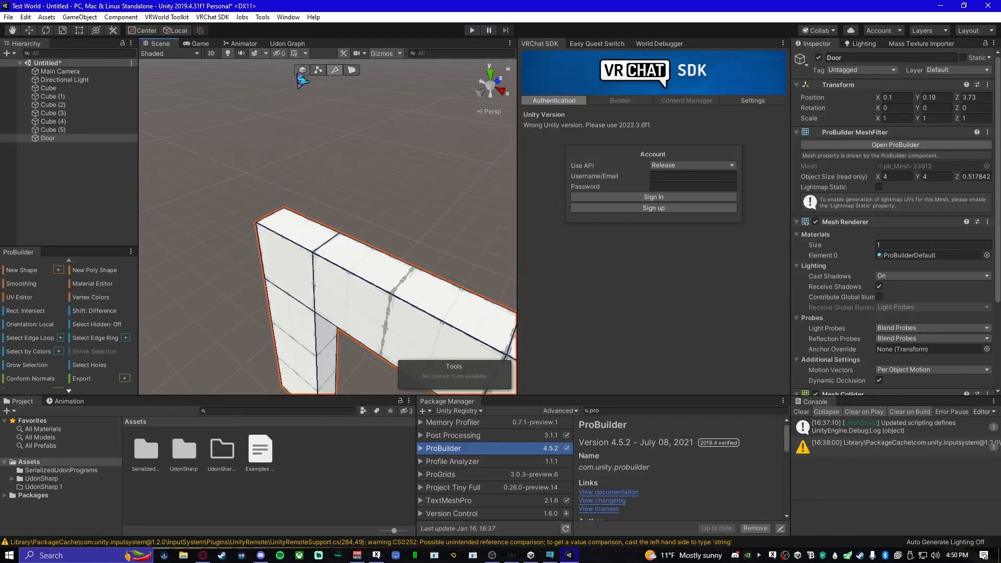
- Move the whole door object back into the room's open end, against the walls and ceiling
left_click(301, 71)
right_click_drag(167, 96, 465, 301)
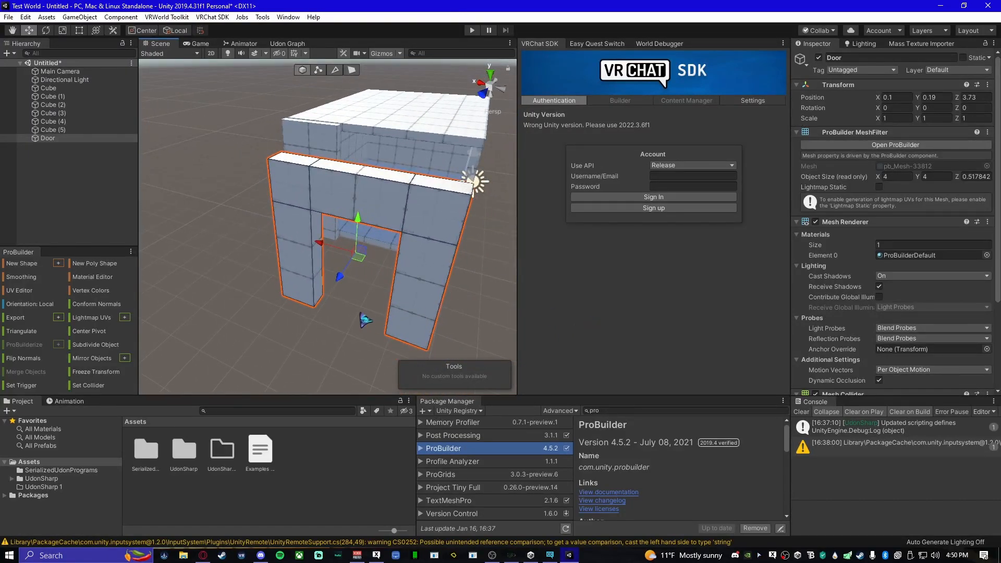
right_click_drag(391, 305, 325, 295)
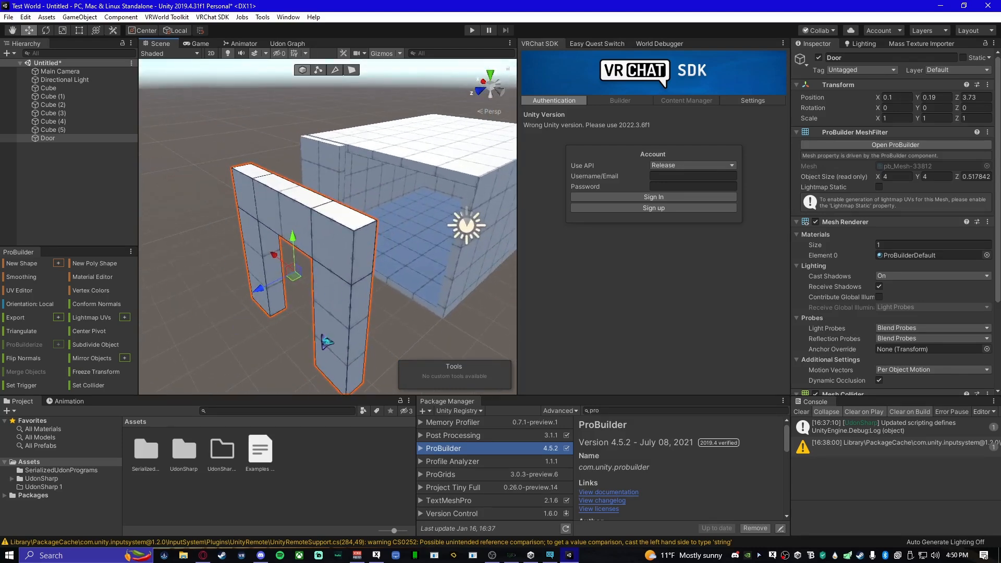
right_click_drag(335, 331, 283, 295)
left_click_drag(283, 295, 400, 248)
right_click_drag(392, 316, 405, 253)
left_click_drag(317, 279, 316, 282)
right_click_drag(319, 288, 340, 347)
- Push the short end wall in beside the door to about Z -0.23, flush with the frame, and deselect it
left_click(361, 294)
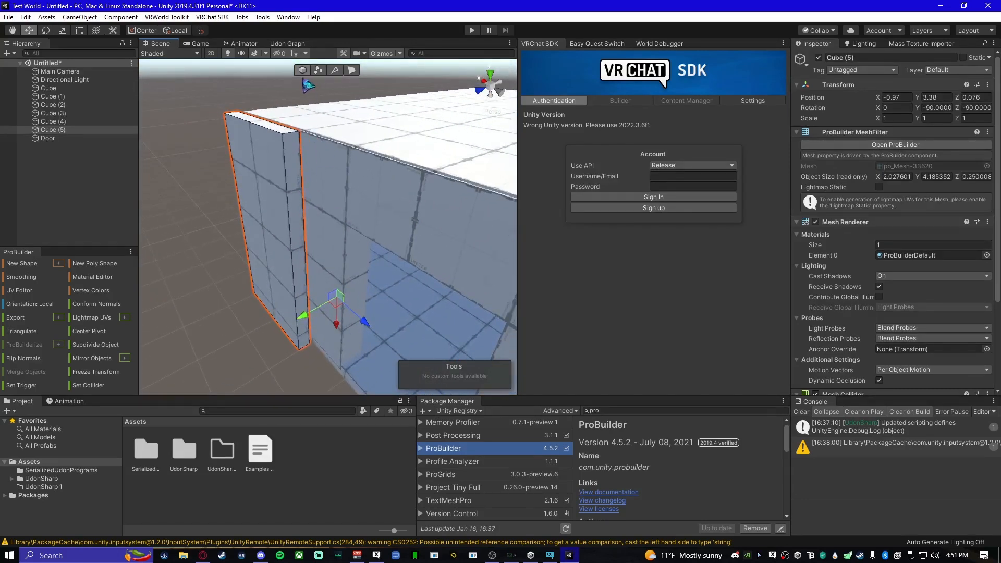
right_click_drag(321, 244, 259, 244)
key("d")
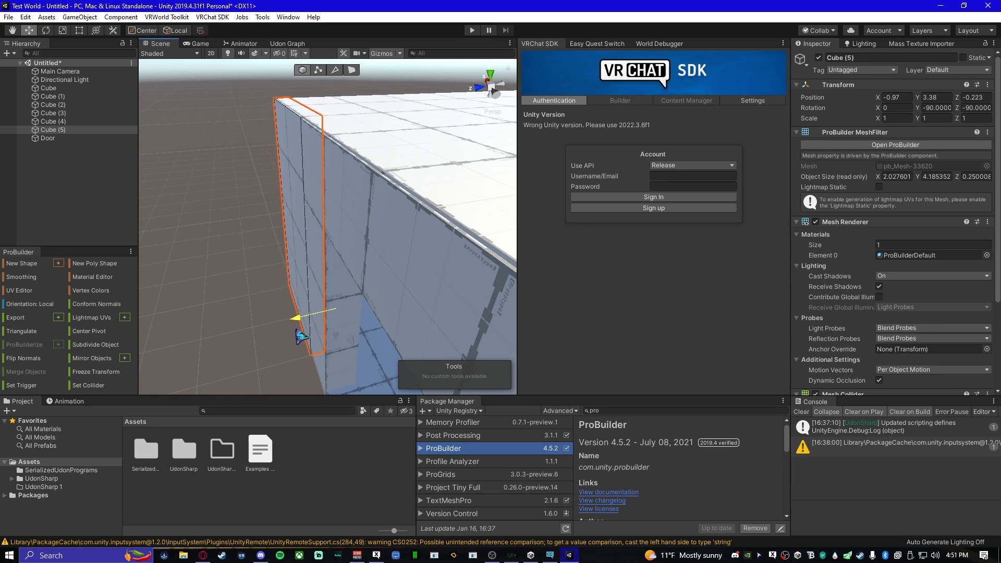
right_click_drag(296, 330, 314, 242)
left_click(273, 182)
right_click_drag(273, 183, 349, 282)
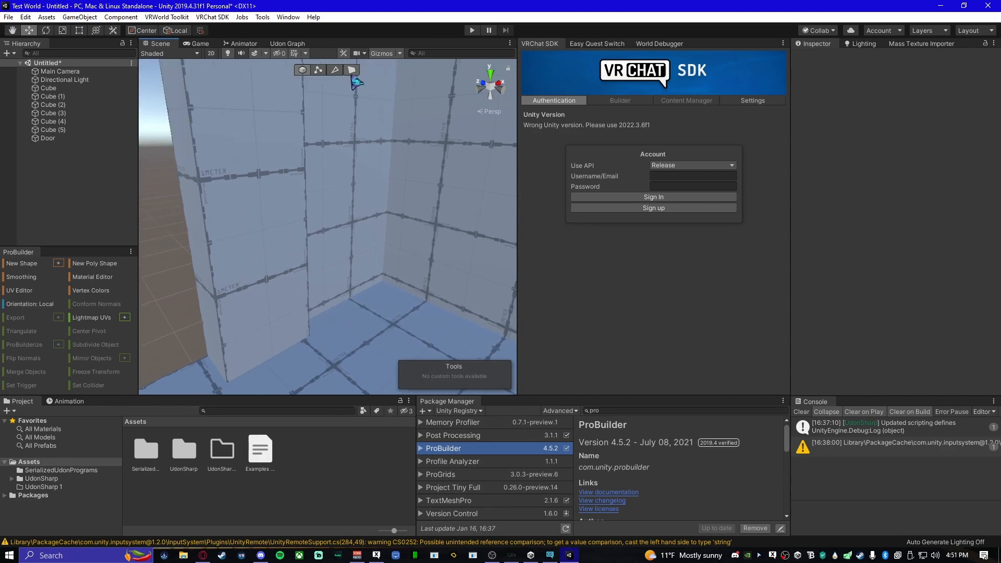
- Select the short end wall's inner face, pull it inward to match the door frame's thickness, and deselect it
left_click(351, 71)
left_click(370, 257)
right_click_drag(354, 229, 310, 343)
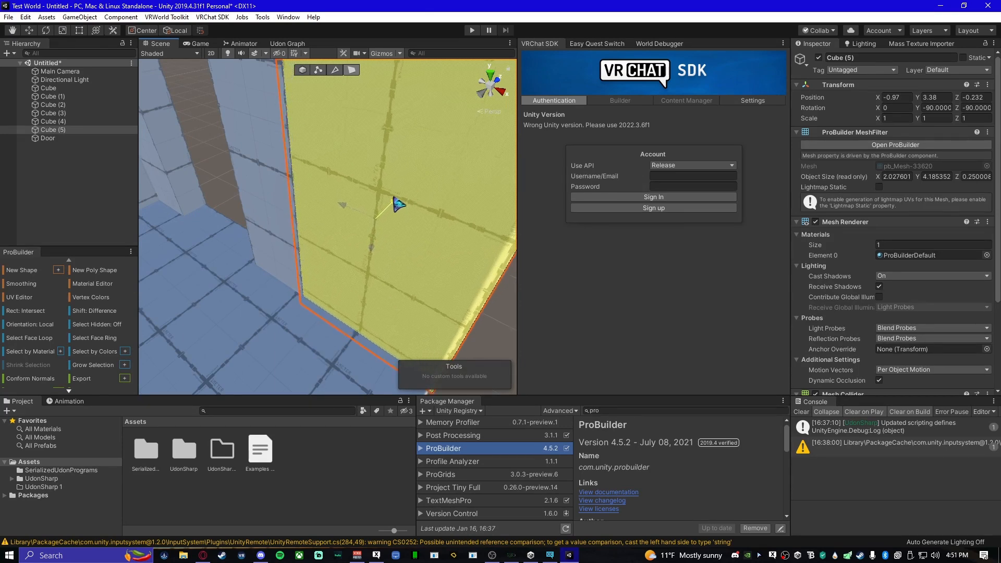
right_click_drag(398, 203, 393, 315)
left_click(348, 215)
key("s")
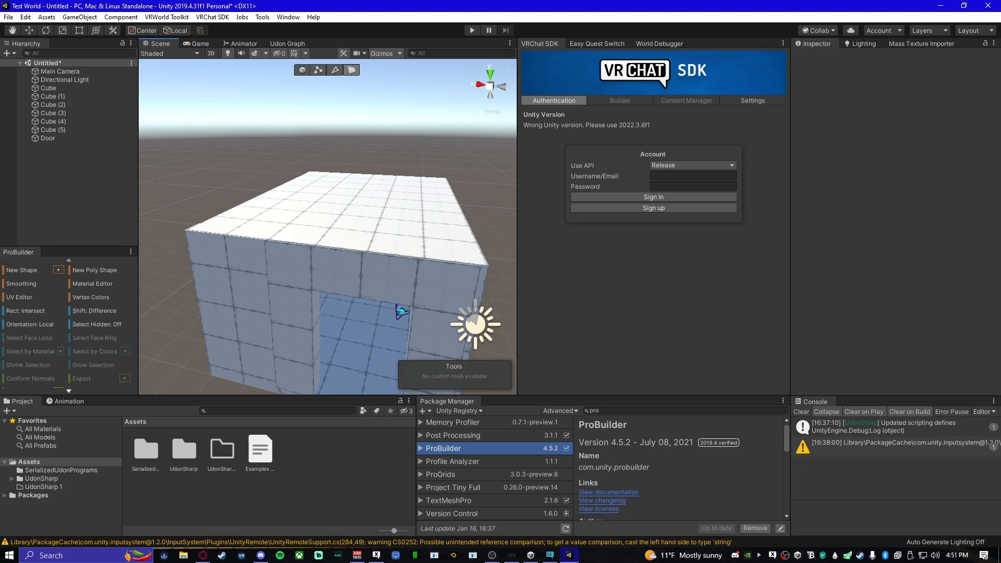